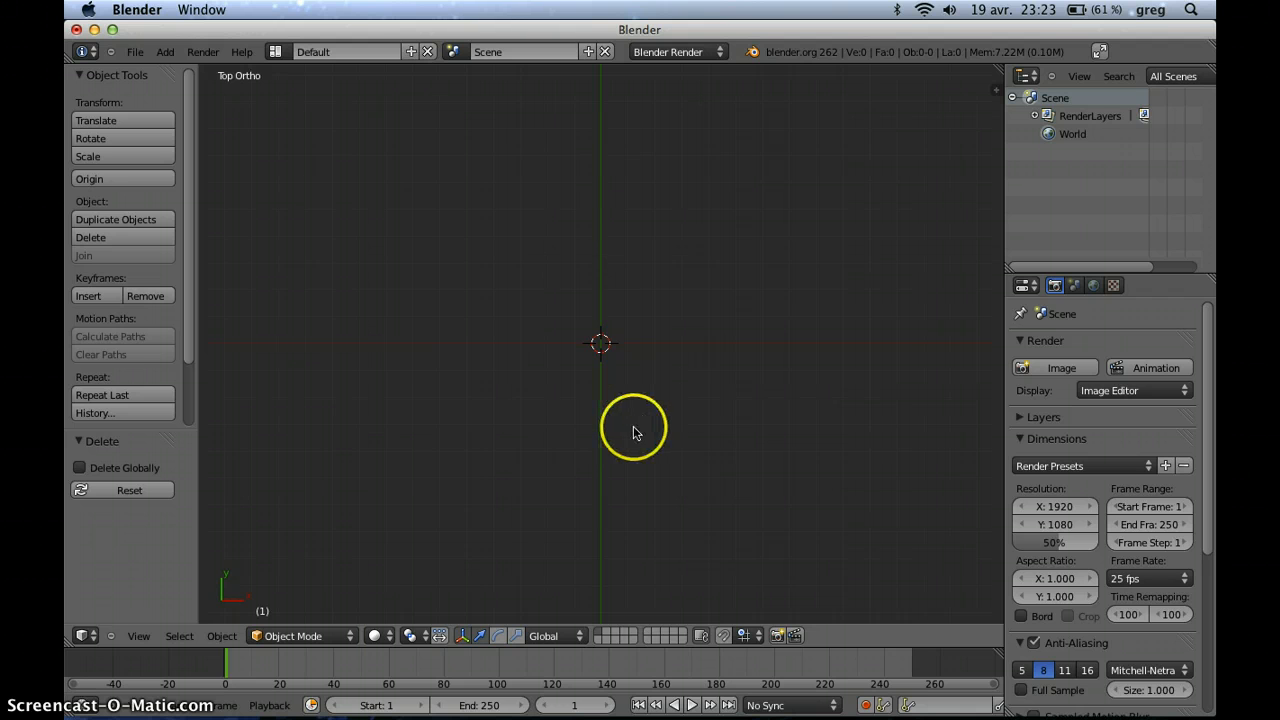
- Add a Bezier curve at the origin, rotate it about -93° in the top view and scale it up to about 2.7
{"action": "key", "text": "shift+a"}
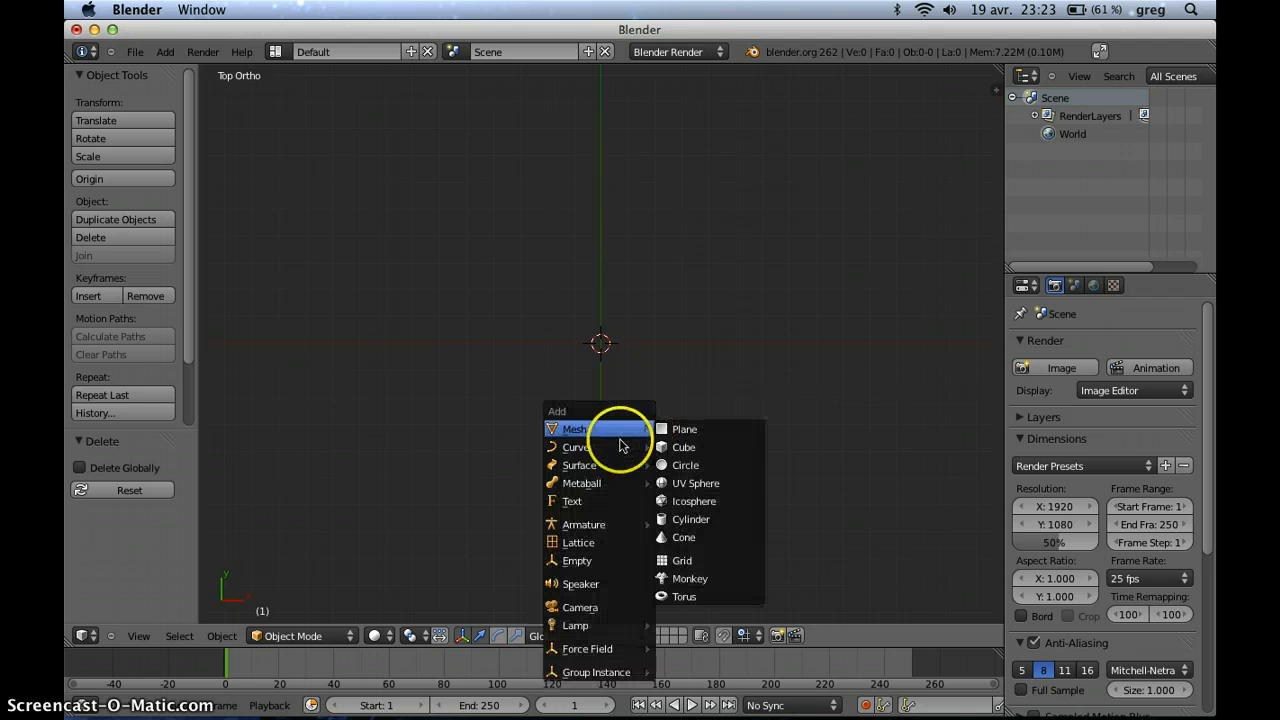
{"action": "mouse_move", "coordinate": [600, 448]}
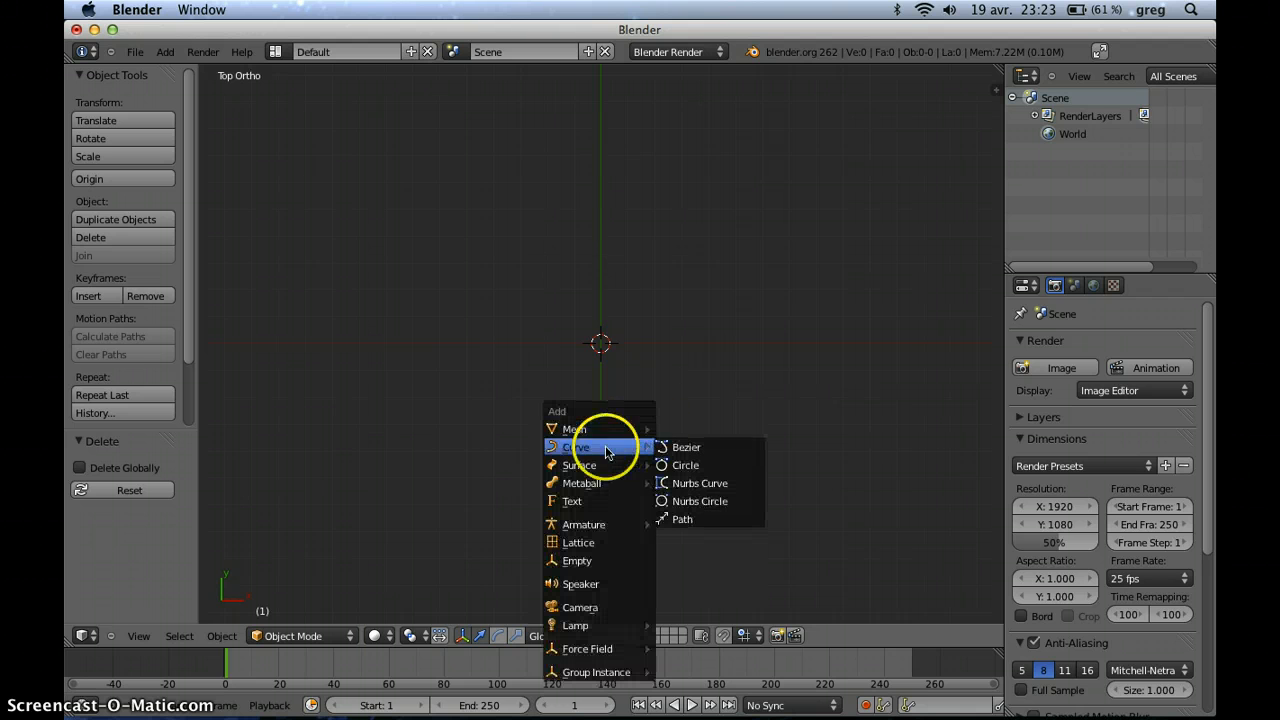
{"action": "left_click", "coordinate": [702, 447]}
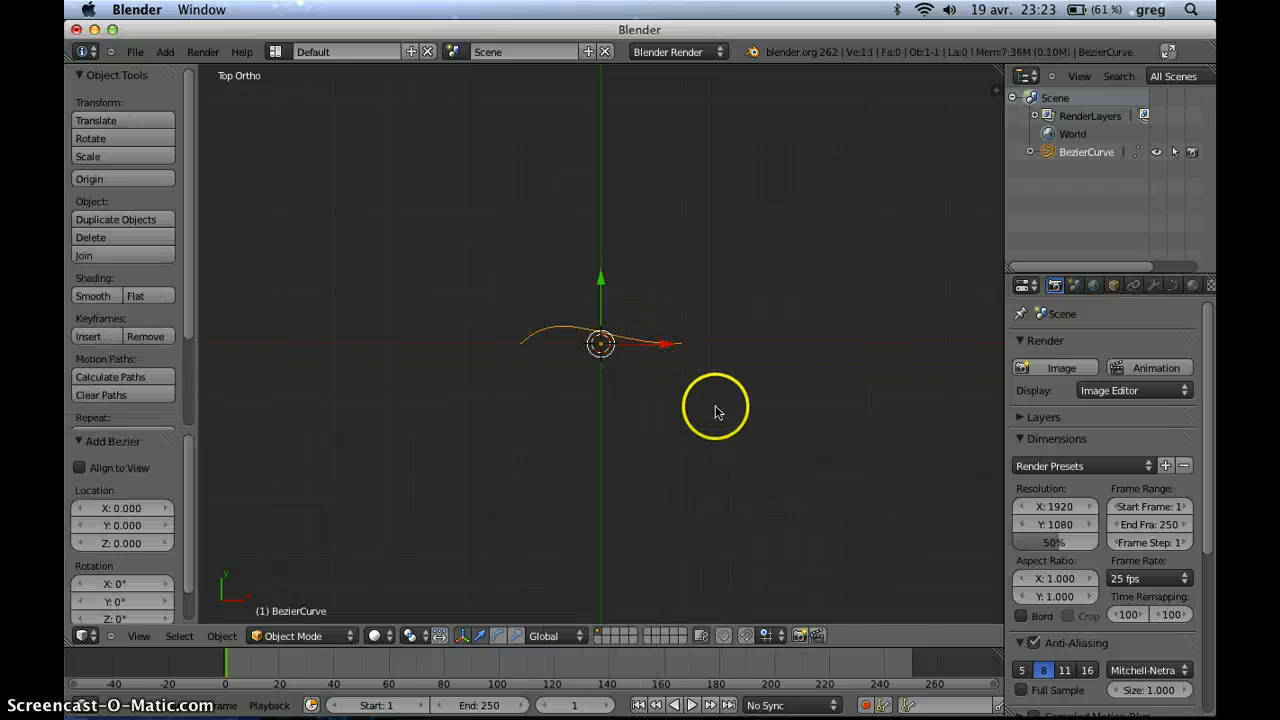
{"action": "key", "text": "r"}
{"action": "left_click", "coordinate": [680, 149]}
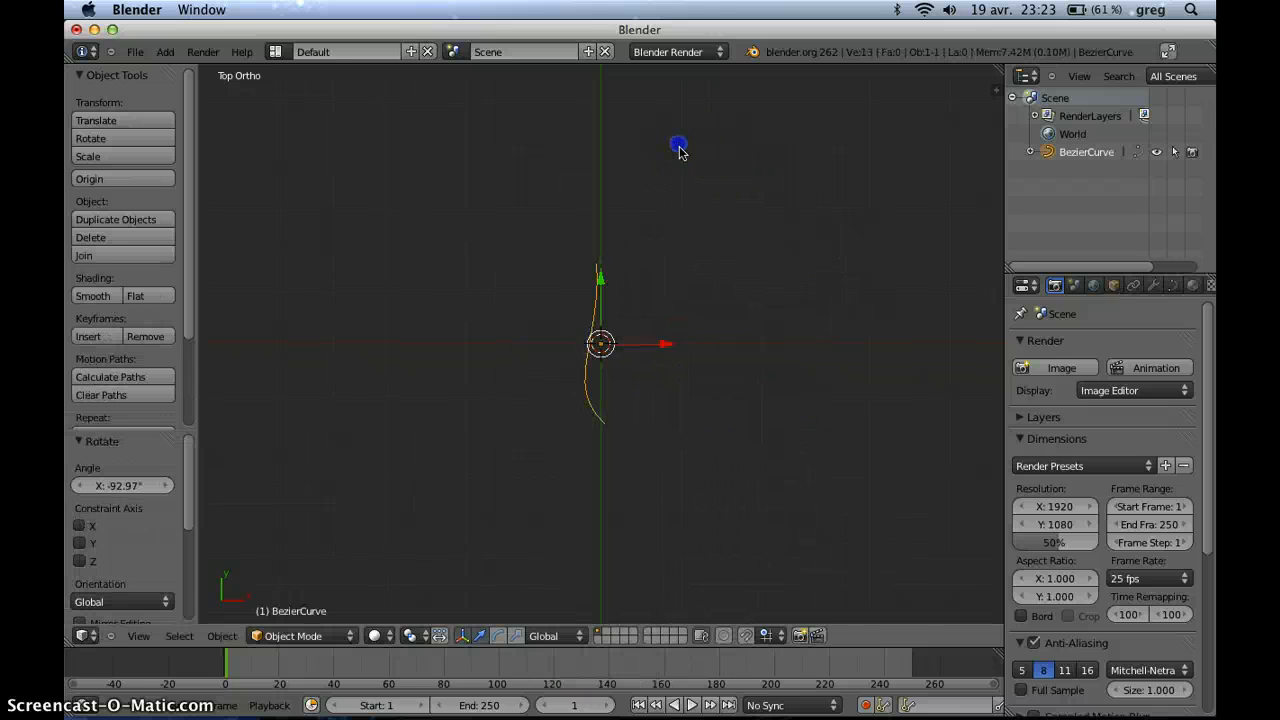
{"action": "key", "text": "s"}
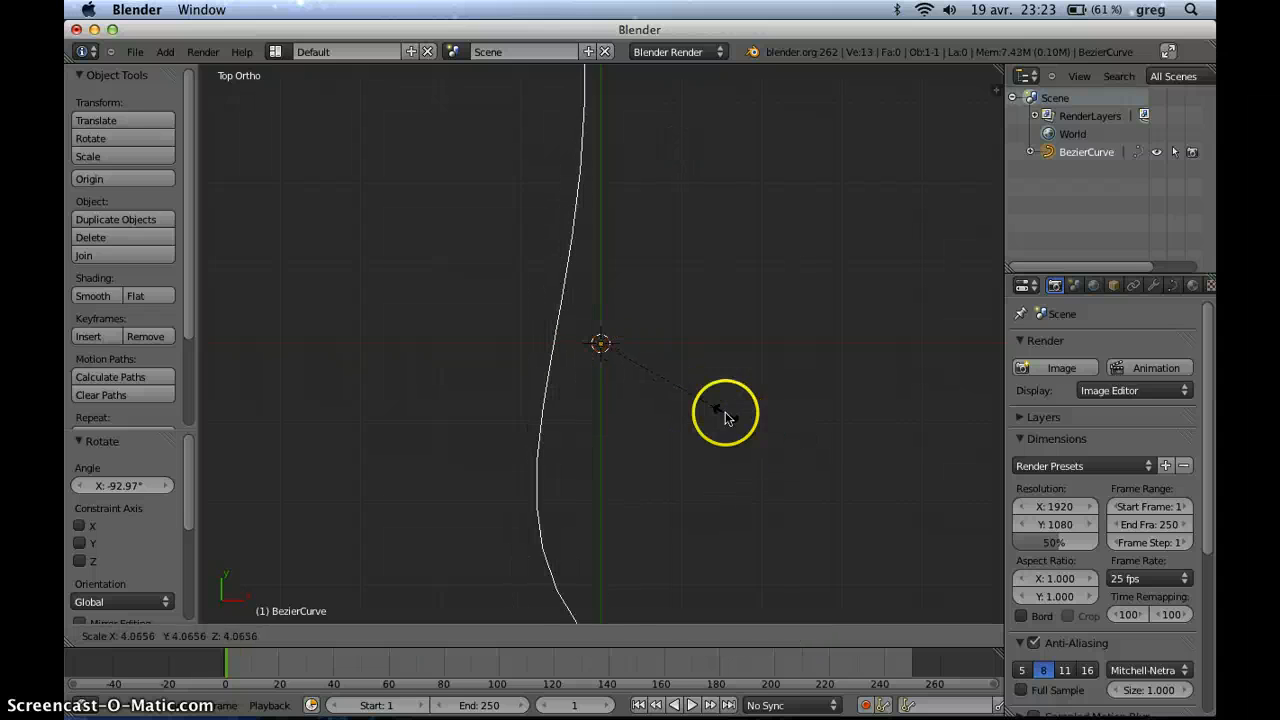
{"action": "left_click", "coordinate": [686, 391]}
- In Edit Mode, move the curve's upper control point about 1.5 in X and 1.3 in Y, and swing its lower handle outward in positive X
{"action": "key", "text": "Tab"}
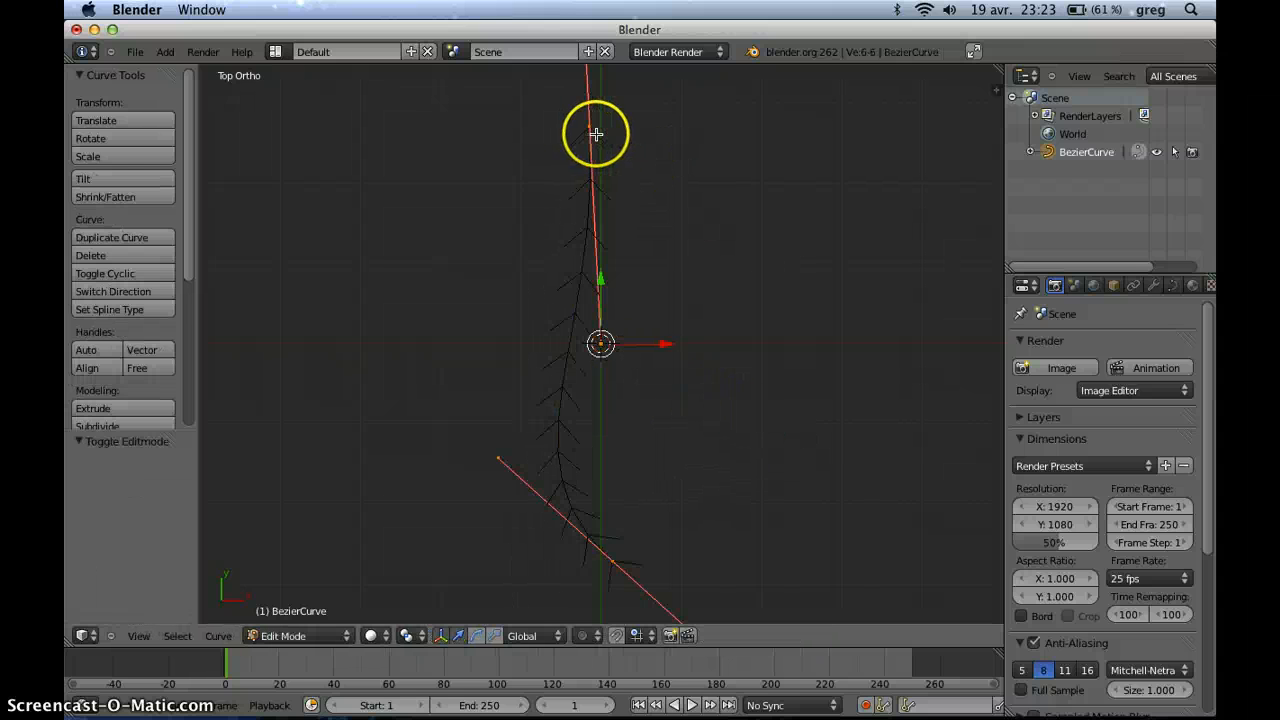
{"action": "scroll", "coordinate": [611, 317], "scroll_direction": "down", "scroll_amount": 4}
{"action": "right_click", "coordinate": [595, 239]}
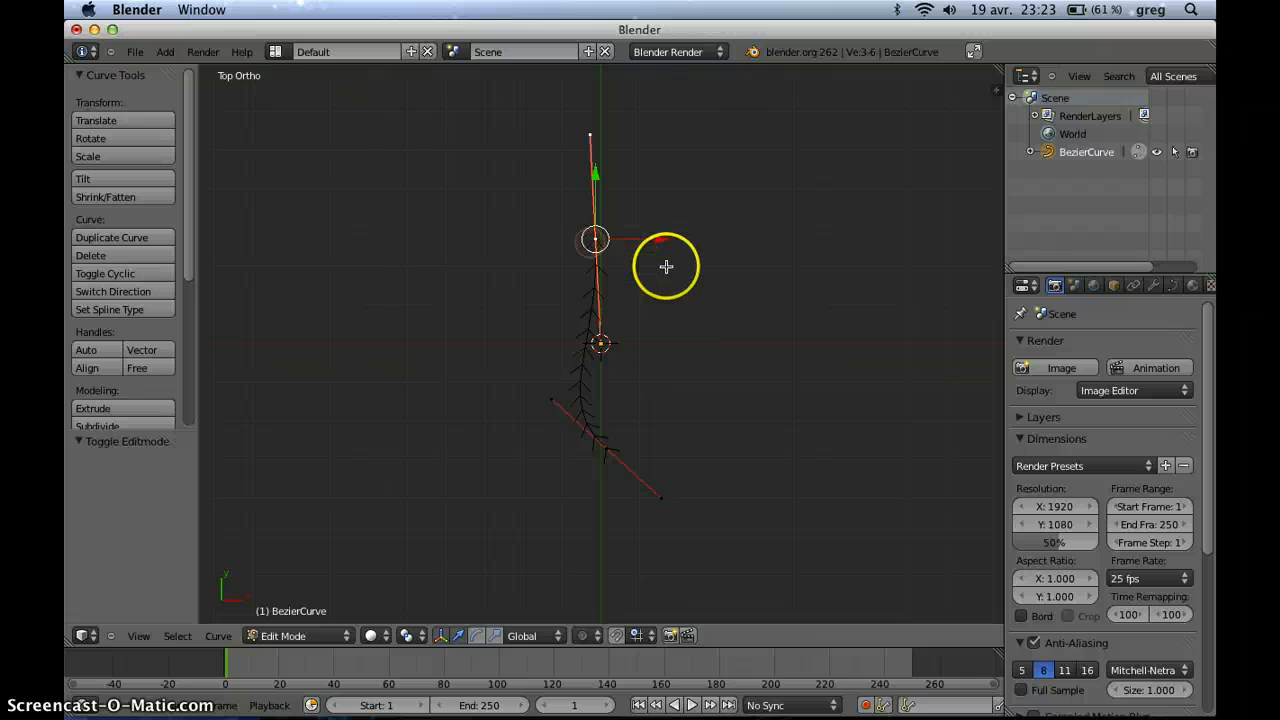
{"action": "key", "text": "g"}
{"action": "left_click", "coordinate": [722, 212]}
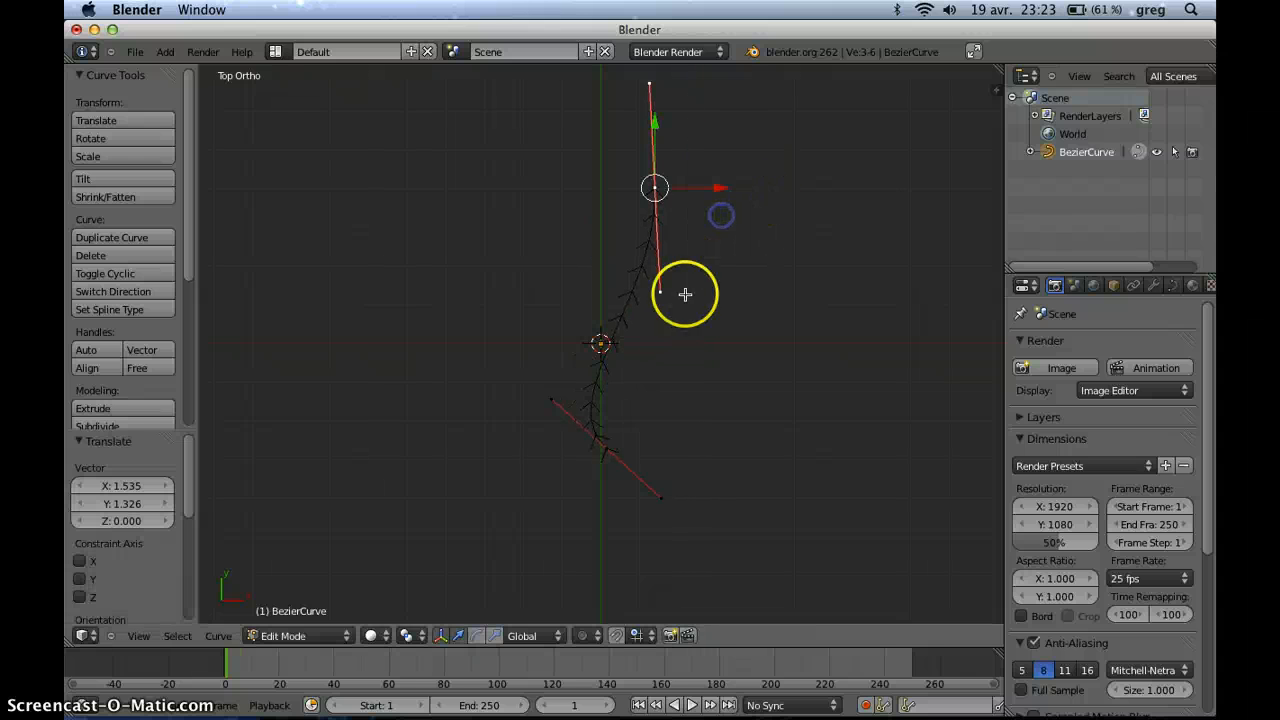
{"action": "right_click", "coordinate": [668, 294]}
{"action": "key", "text": "g"}
{"action": "left_click", "coordinate": [714, 314]}
- Reshape the curve's lower end by moving its control point down in Y and pulling its two handles further out
{"action": "right_click", "coordinate": [652, 492]}
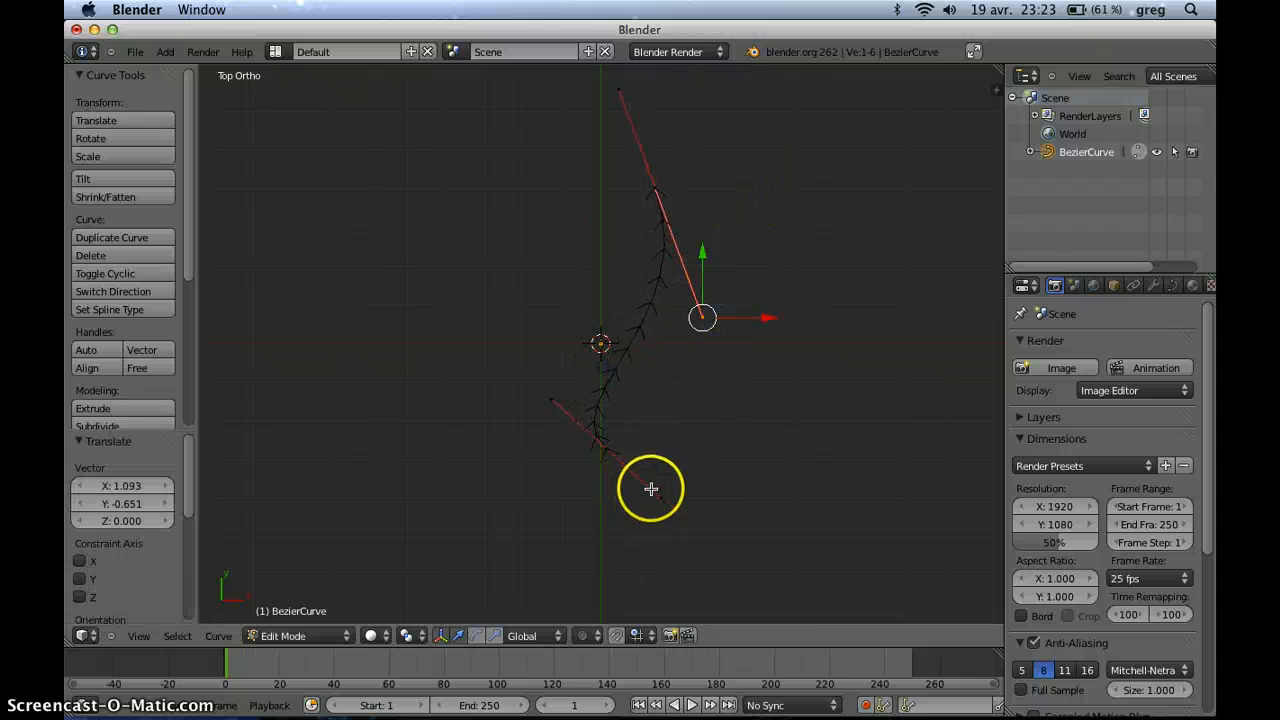
{"action": "key", "text": "g"}
{"action": "left_click", "coordinate": [694, 563]}
{"action": "right_click", "coordinate": [598, 461]}
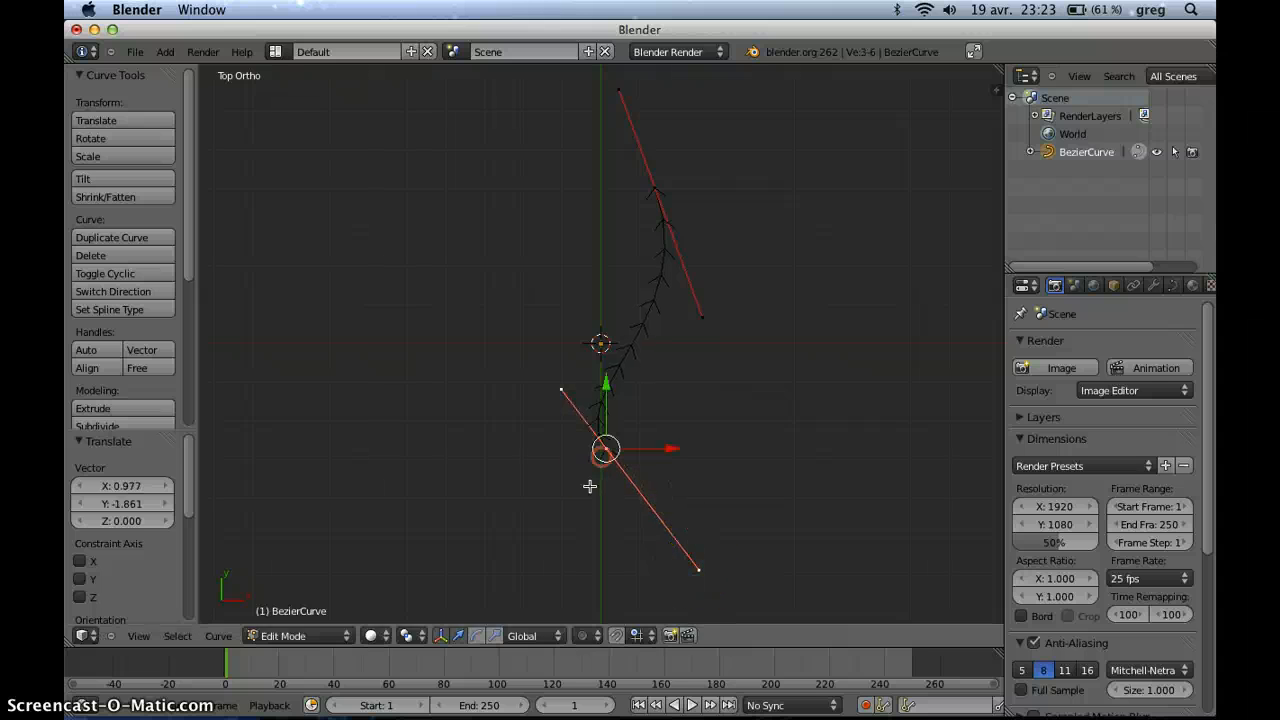
{"action": "key", "text": "g"}
{"action": "left_click", "coordinate": [614, 536]}
{"action": "right_click_drag", "start_coordinate": [580, 460], "coordinate": [513, 343]}
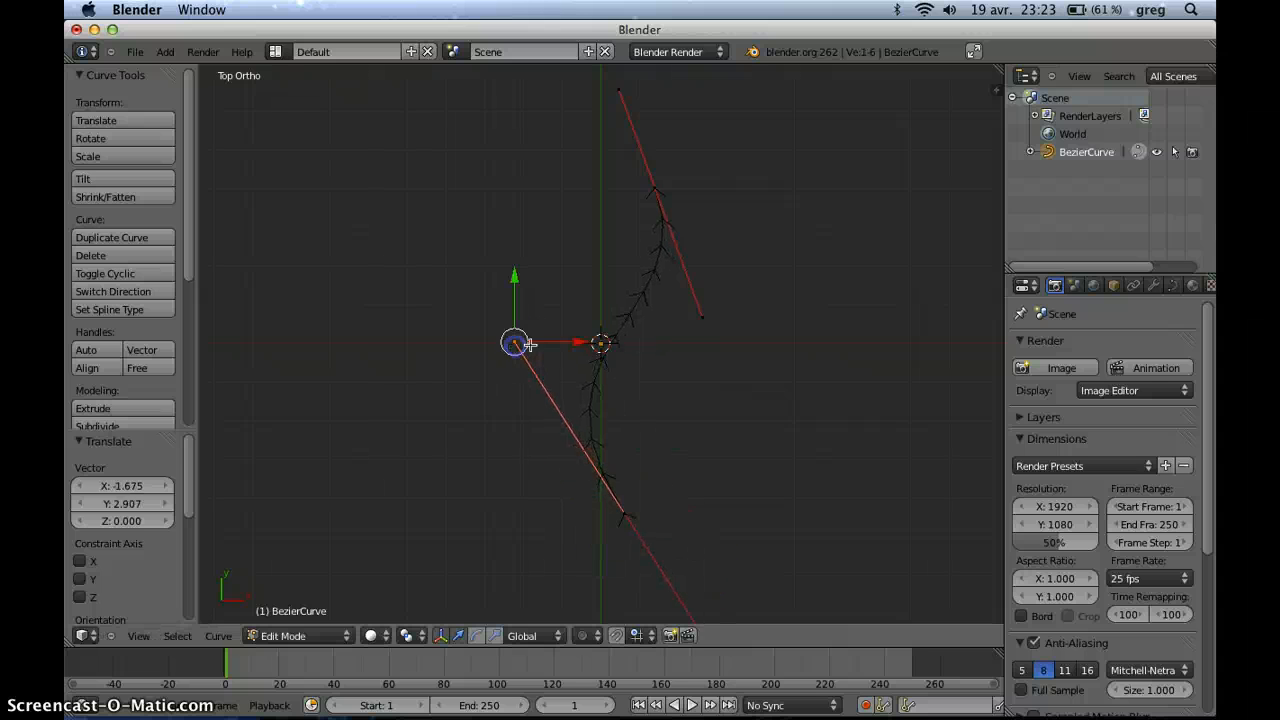
- Extend the curve from its upper end with five more control points forming an arch, ending at about X 21.4, Y -9.5
{"action": "scroll", "coordinate": [703, 340], "scroll_direction": "down", "scroll_amount": 6}
{"action": "middle_click_drag", "start_coordinate": [704, 340], "coordinate": [706, 377], "text": "shift"}
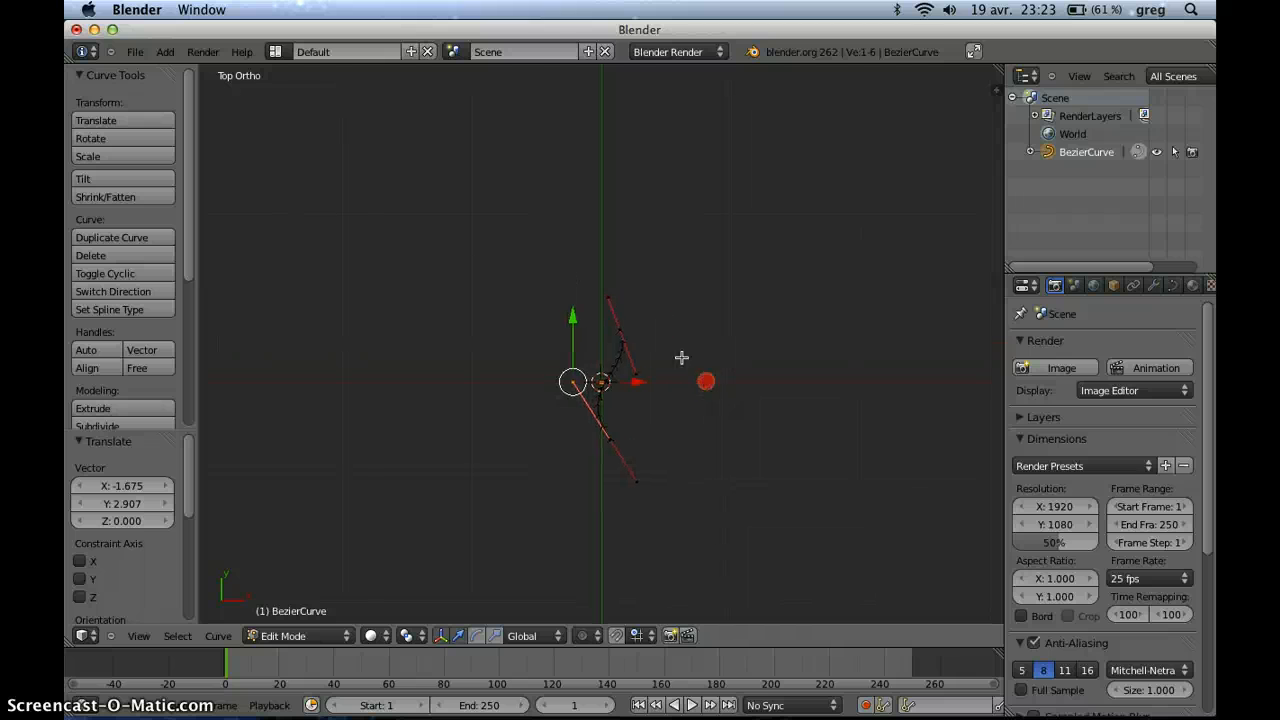
{"action": "right_click", "coordinate": [620, 328]}
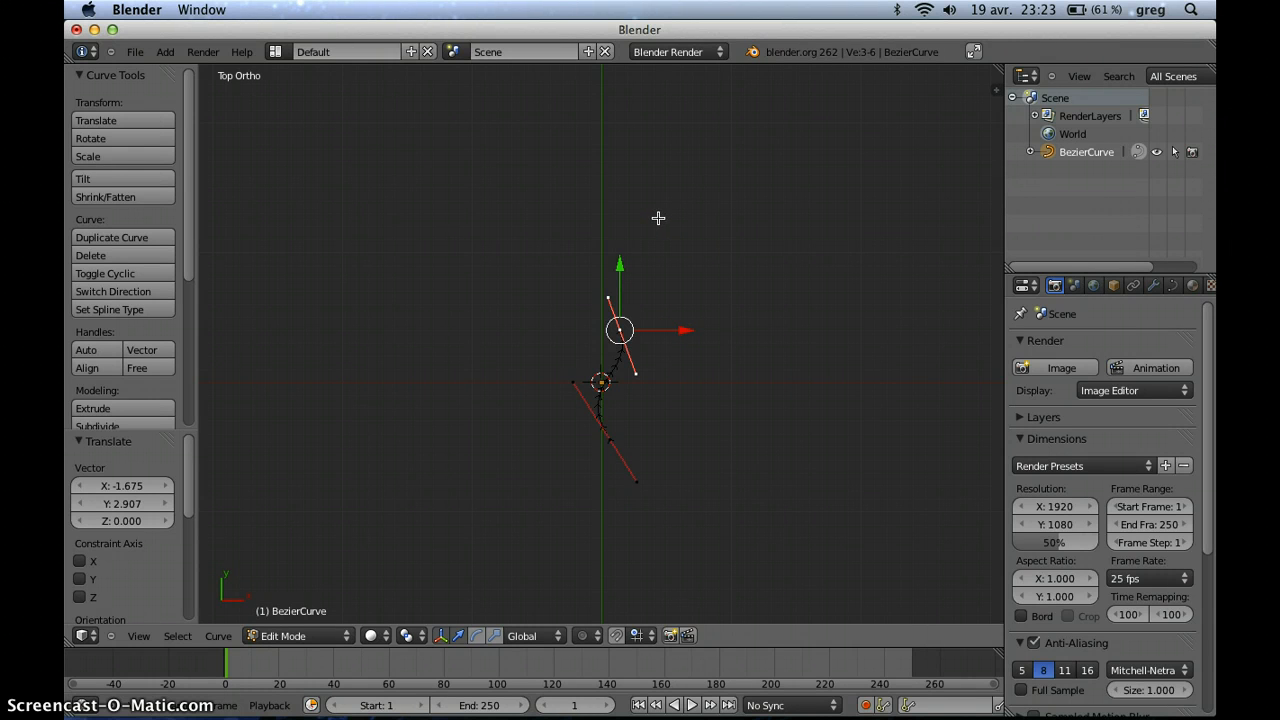
{"action": "left_click", "coordinate": [651, 229], "text": "ctrl"}
{"action": "left_click", "coordinate": [700, 196], "text": "ctrl"}
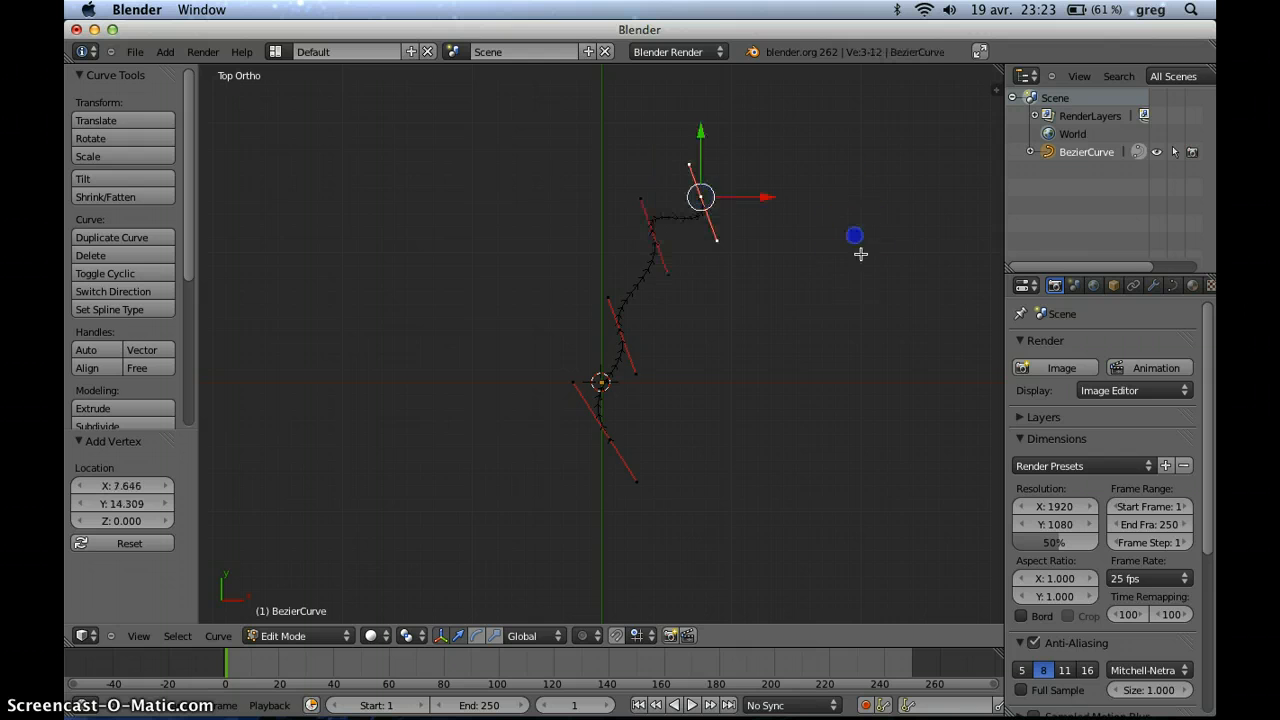
{"action": "left_click", "coordinate": [857, 240], "text": "ctrl"}
{"action": "left_click", "coordinate": [874, 383], "text": "ctrl"}
{"action": "left_click", "coordinate": [877, 505], "text": "ctrl"}
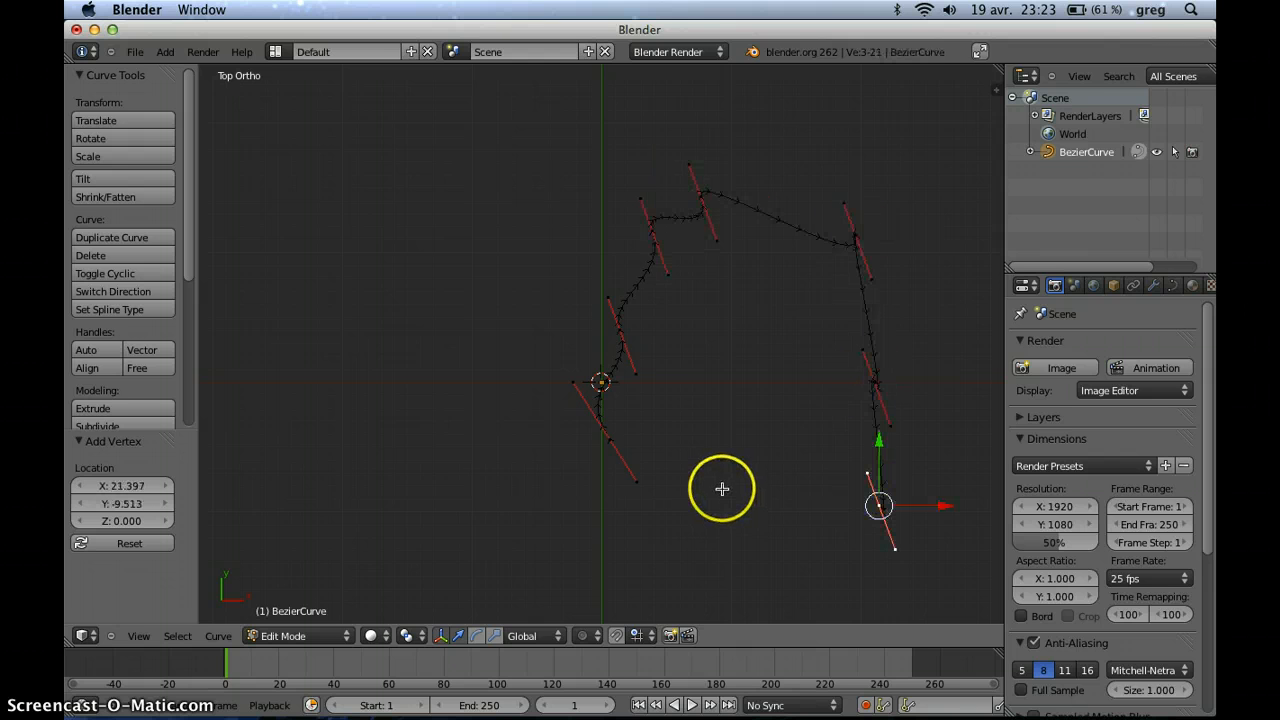
{"action": "middle_click_drag", "start_coordinate": [740, 349], "coordinate": [366, 431]}
{"action": "middle_click_drag", "start_coordinate": [804, 420], "coordinate": [557, 391], "text": "shift"}
{"action": "scroll", "coordinate": [648, 137], "scroll_direction": "up", "scroll_amount": 1}
{"action": "middle_click_drag", "start_coordinate": [659, 219], "coordinate": [628, 206]}
{"action": "scroll", "coordinate": [628, 206], "scroll_direction": "down", "scroll_amount": 4}
{"action": "middle_click_drag", "start_coordinate": [546, 294], "coordinate": [677, 277], "text": "shift"}
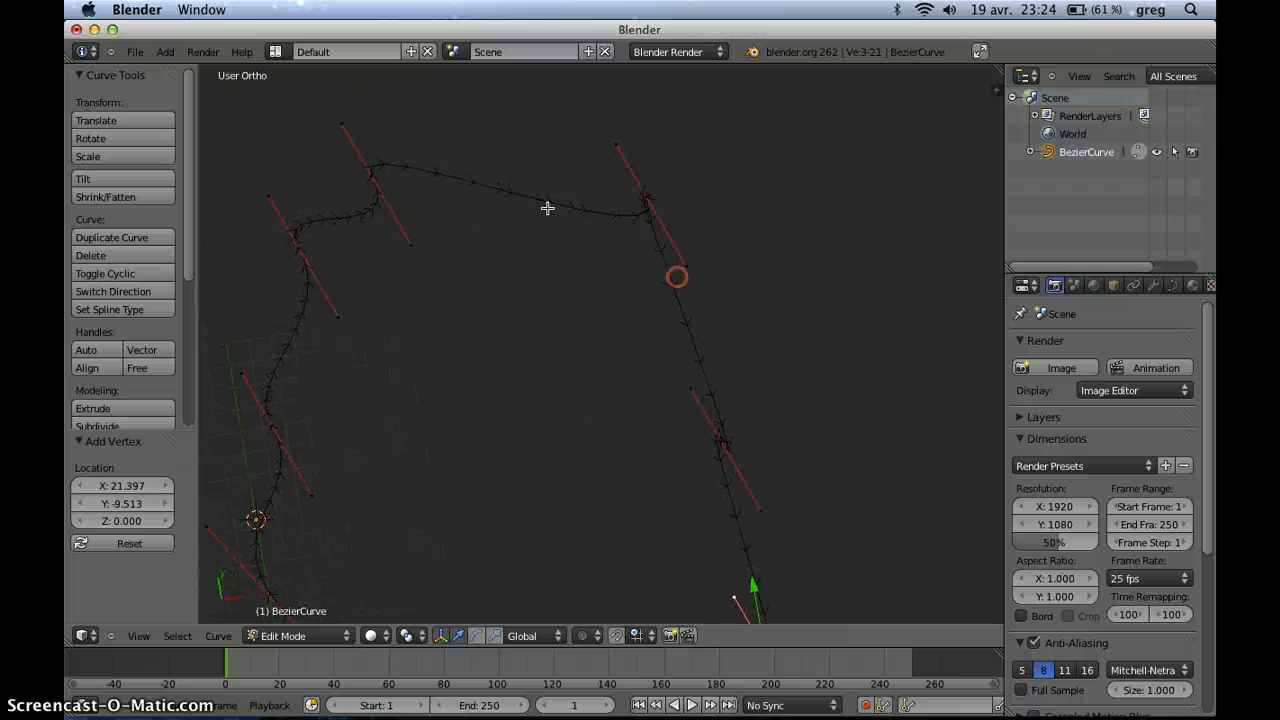
- In the top view, set the handle type of all the curve's control points to Automatic
{"action": "key", "text": "KP_7"}
{"action": "scroll", "coordinate": [705, 368], "scroll_direction": "down", "scroll_amount": 3}
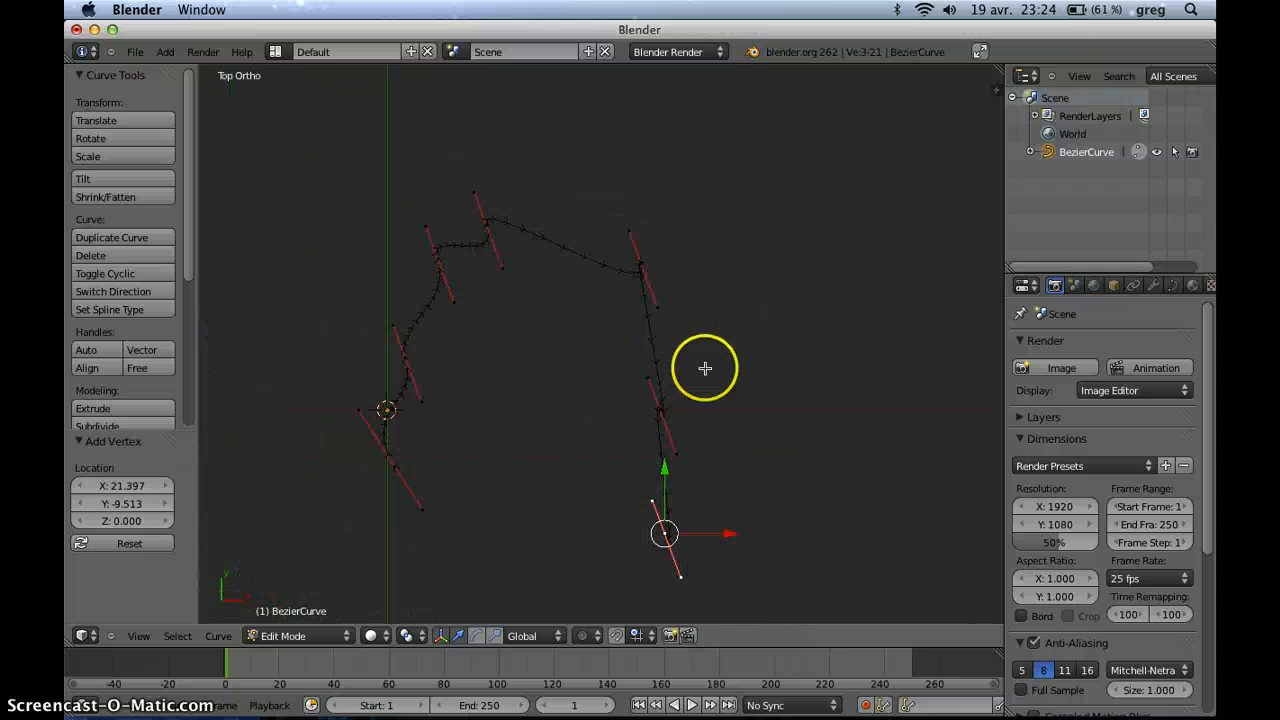
{"action": "key", "text": "a"}
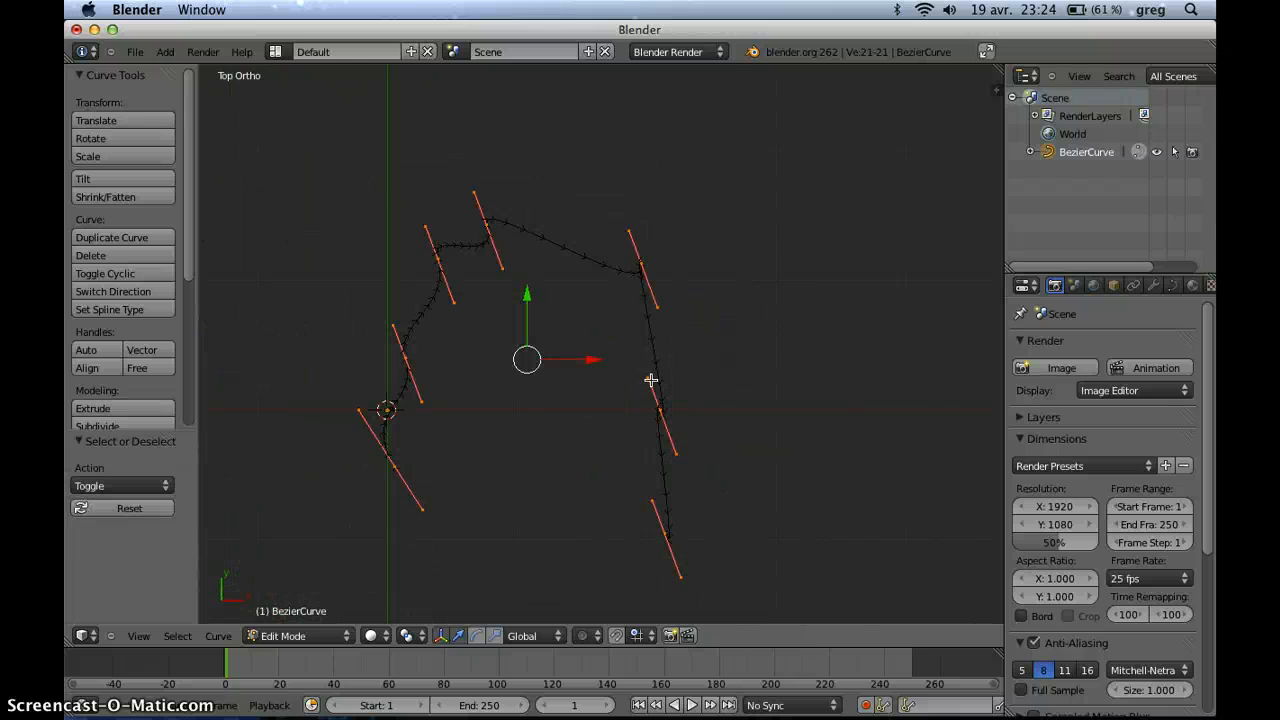
{"action": "key", "text": "v"}
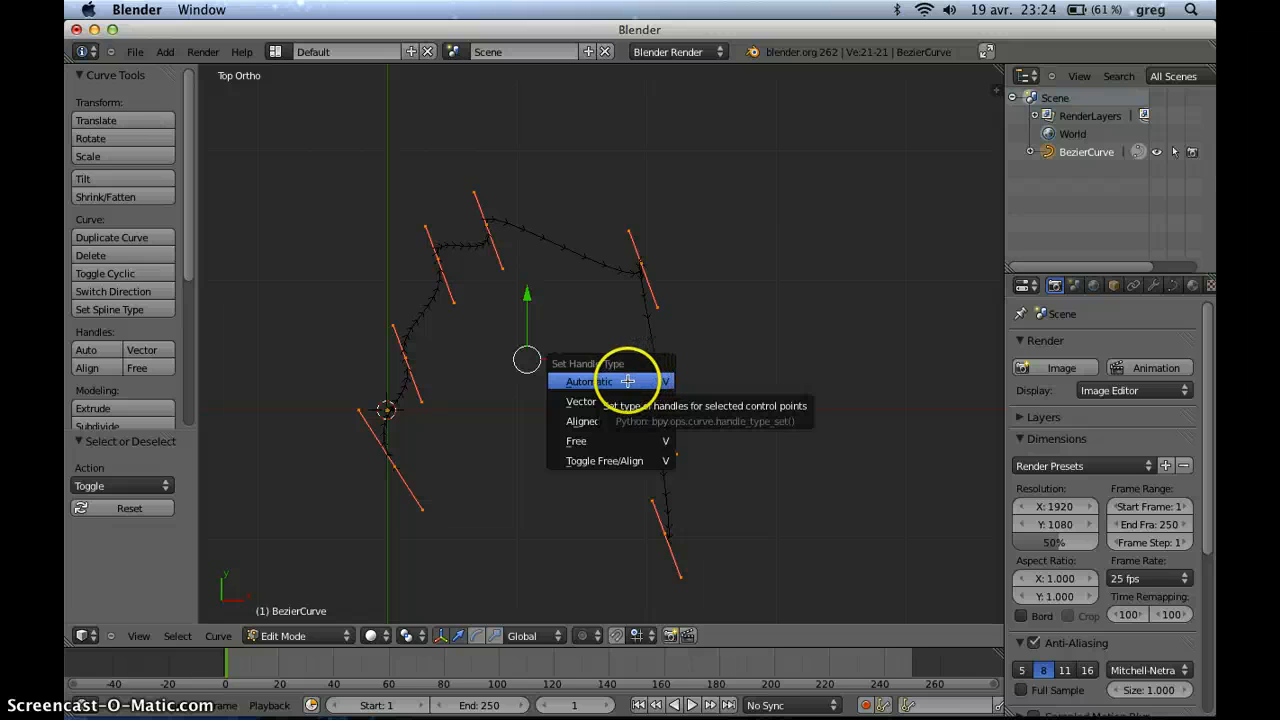
{"action": "left_click", "coordinate": [622, 380]}
- Widen the properties area and set the curve's shape to 2D in its curve data settings
{"action": "mouse_move", "coordinate": [679, 372]}
{"action": "middle_mouse_down"}
{"action": "mouse_move", "coordinate": [714, 346]}
{"action": "mouse_move", "coordinate": [730, 251]}
{"action": "middle_mouse_up"}
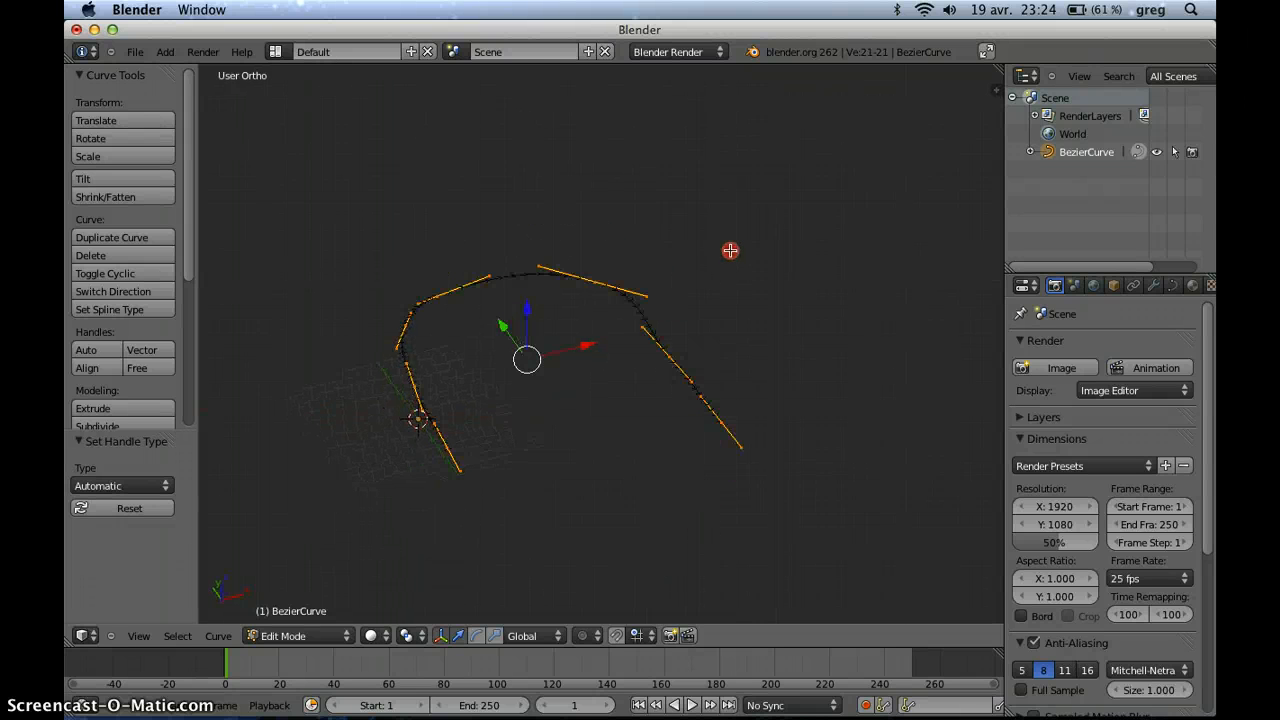
{"action": "left_click", "coordinate": [1174, 287]}
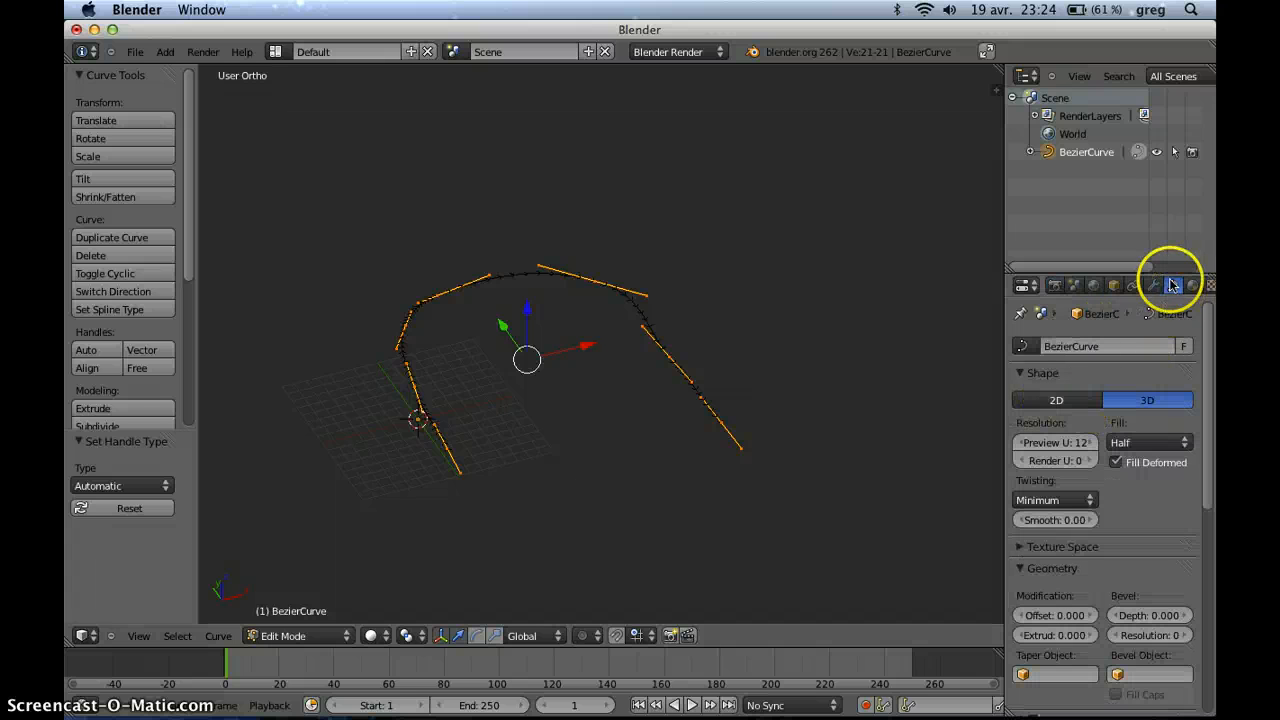
{"action": "left_click_drag", "start_coordinate": [1004, 343], "coordinate": [947, 343]}
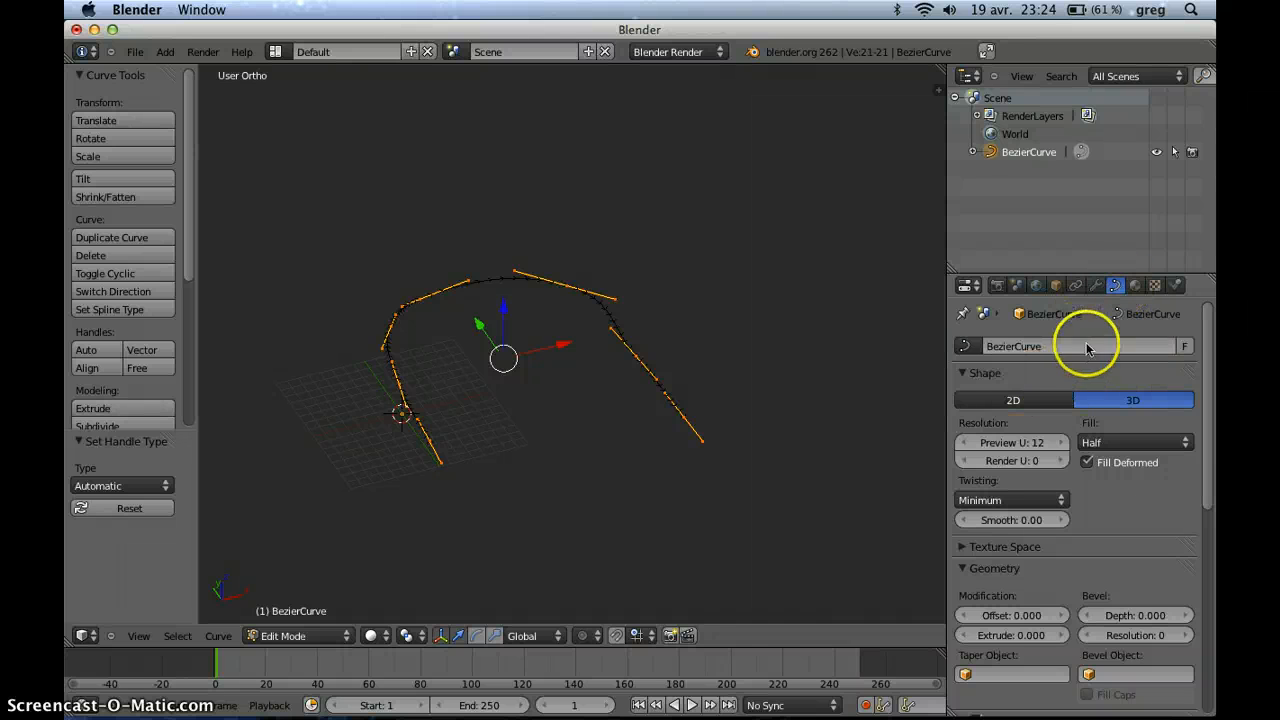
{"action": "left_click", "coordinate": [1020, 399]}
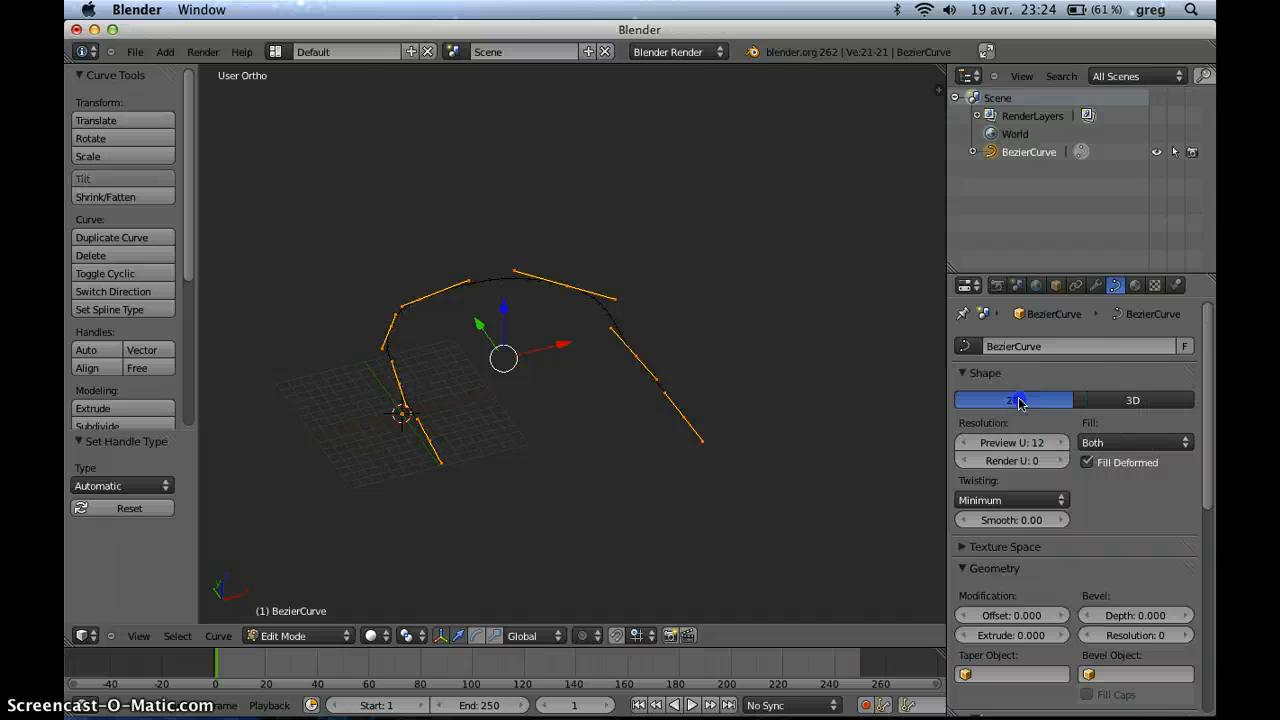
- Move the second-to-last control point about -6.86 along X and the last one about 2.61 along X
{"action": "middle_click_drag", "start_coordinate": [712, 334], "coordinate": [710, 421]}
{"action": "scroll", "coordinate": [645, 420], "scroll_direction": "up", "scroll_amount": 3}
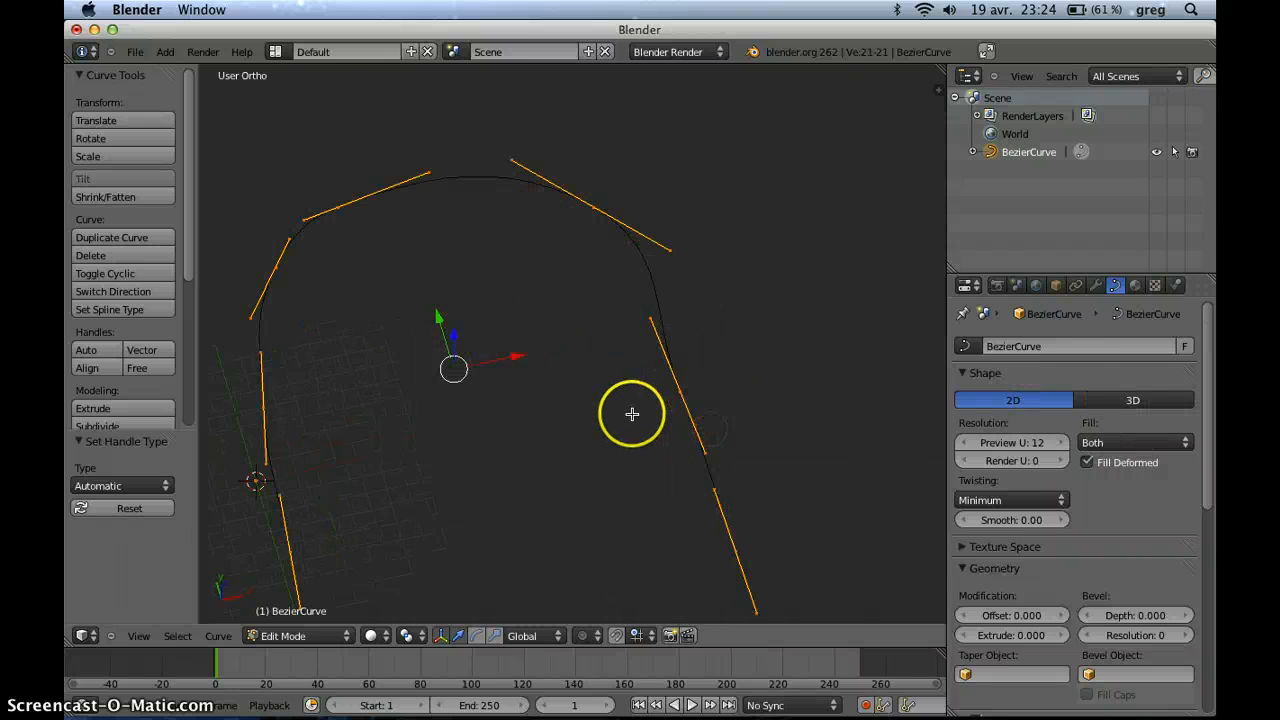
{"action": "right_click", "coordinate": [681, 391]}
{"action": "left_click_drag", "start_coordinate": [727, 384], "coordinate": [589, 398]}
{"action": "right_click", "coordinate": [722, 545]}
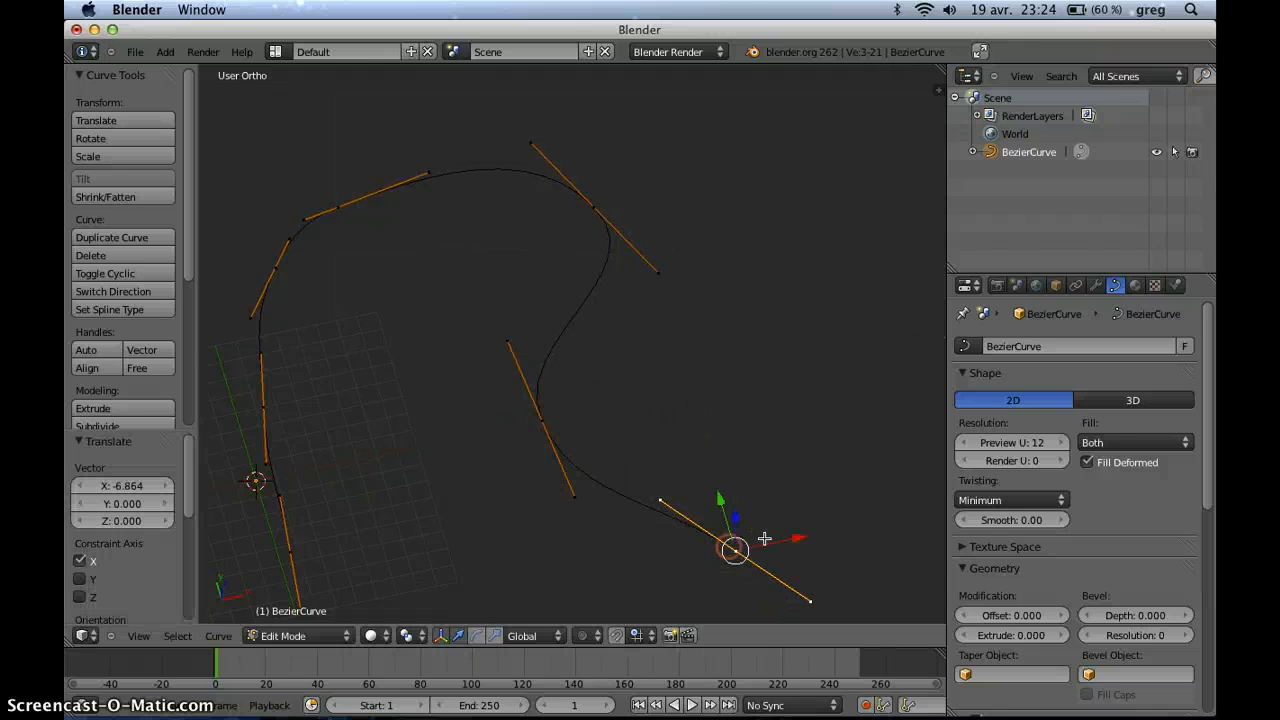
{"action": "left_click_drag", "start_coordinate": [763, 534], "coordinate": [825, 526]}
- Display the object properties of the Bezier curve with its transform values
{"action": "middle_click_drag", "start_coordinate": [705, 457], "coordinate": [769, 358], "text": "shift"}
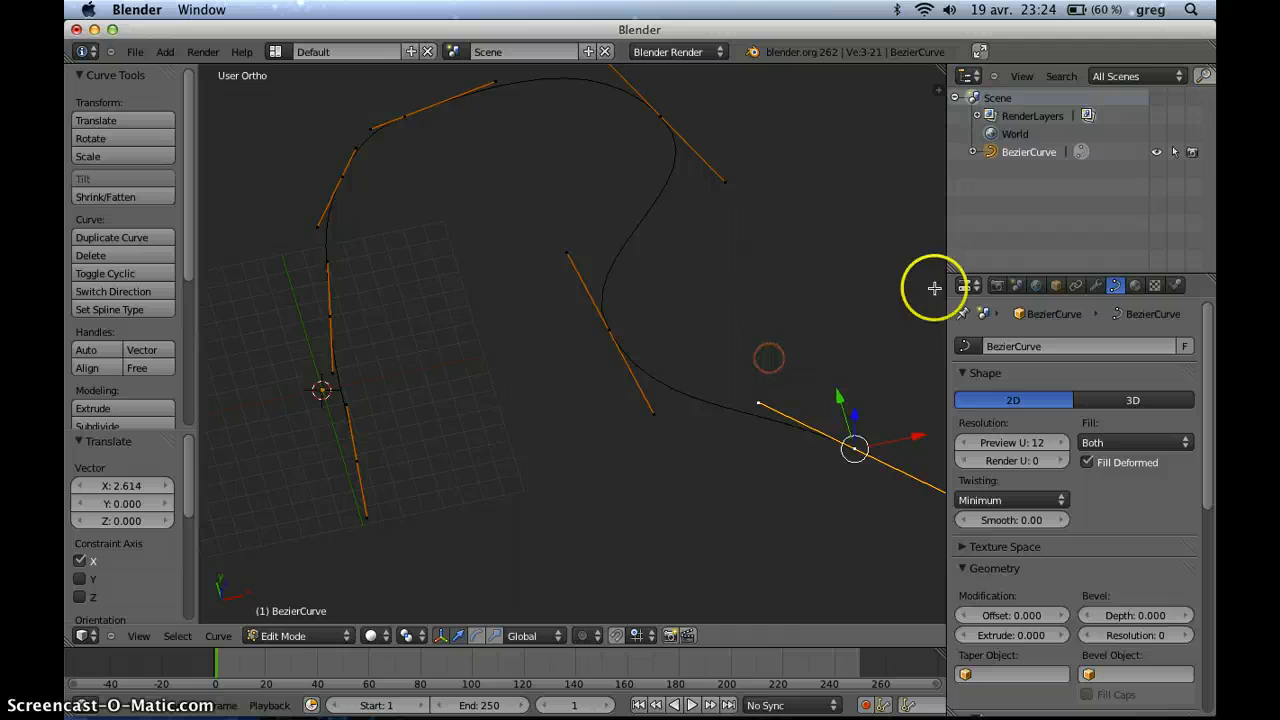
{"action": "left_click", "coordinate": [1056, 285]}
{"action": "left_click", "coordinate": [1019, 347]}
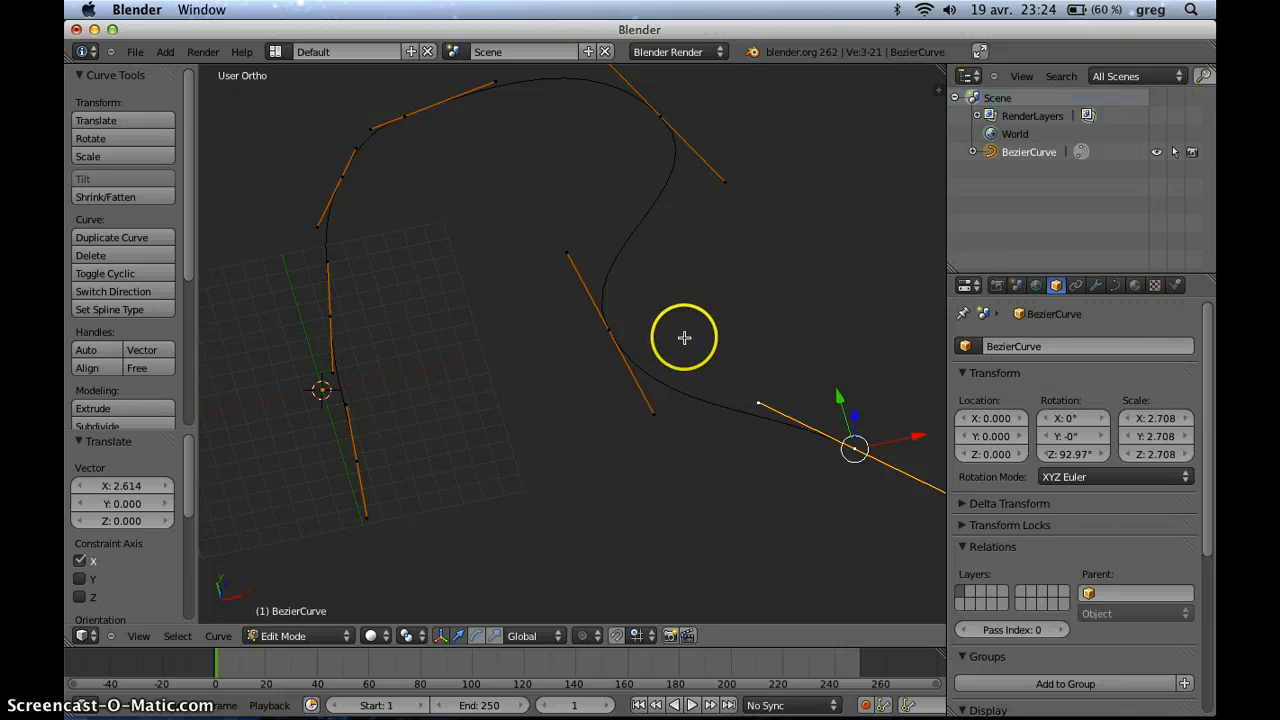
- Move the curve's second control point about -4.07 along X and the third about 1.72 along Y, then leave Edit Mode
{"action": "scroll", "coordinate": [684, 338], "scroll_direction": "down", "scroll_amount": 3}
{"action": "middle_click_drag", "start_coordinate": [653, 346], "coordinate": [700, 323]}
{"action": "right_click", "coordinate": [543, 364]}
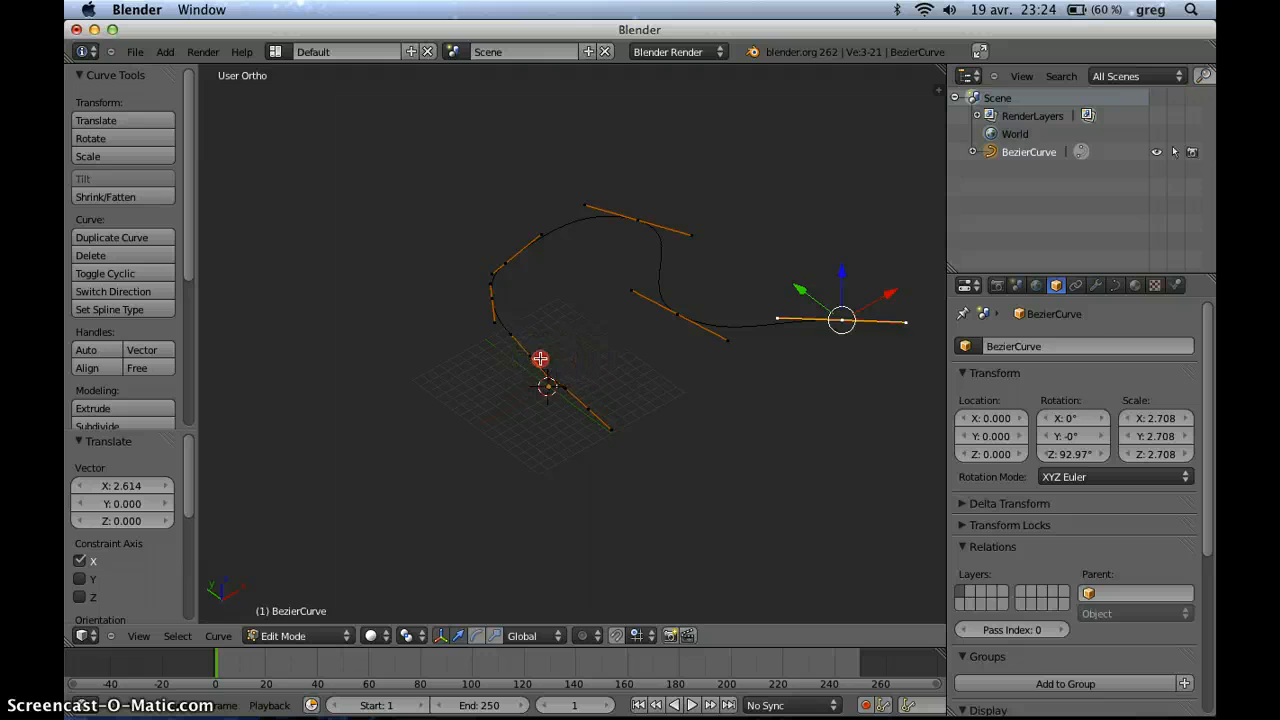
{"action": "key", "text": "g"}
{"action": "key", "text": "x"}
{"action": "left_click", "coordinate": [515, 330]}
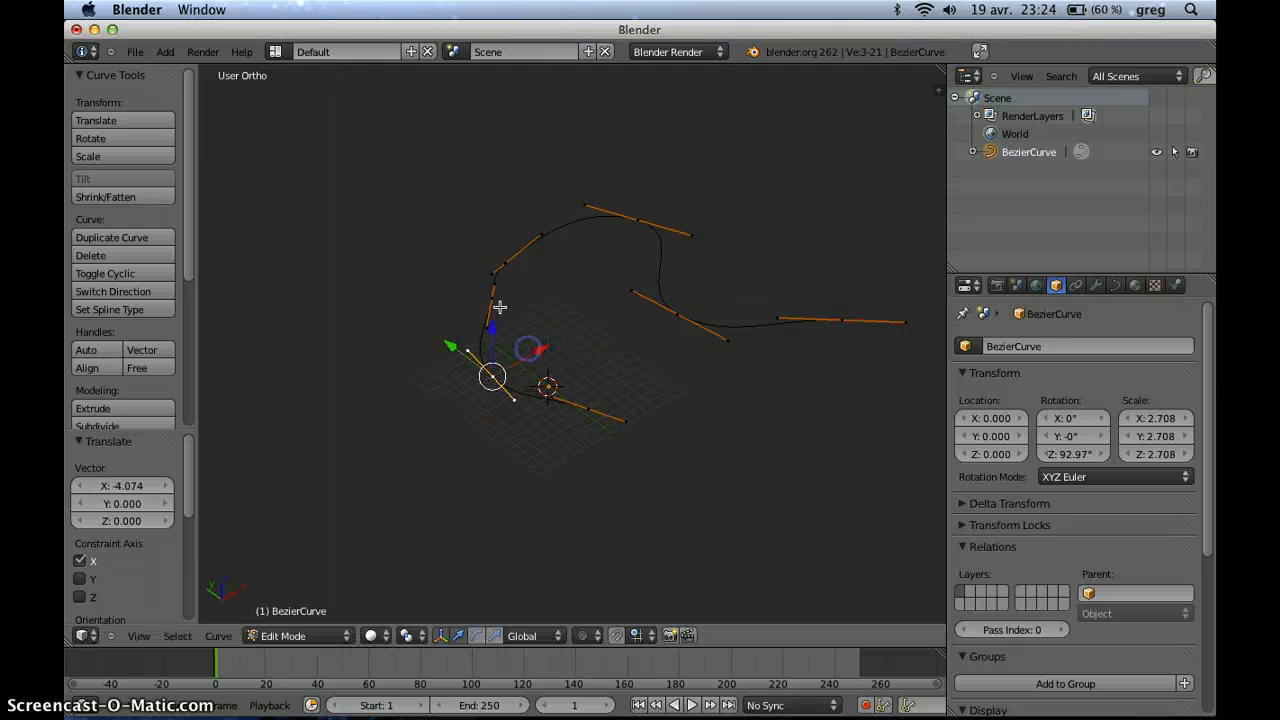
{"action": "right_click", "coordinate": [494, 298]}
{"action": "left_click_drag", "start_coordinate": [472, 279], "coordinate": [463, 229]}
{"action": "right_click", "coordinate": [512, 262]}
{"action": "scroll", "coordinate": [630, 388], "scroll_direction": "up", "scroll_amount": 1}
{"action": "middle_click_drag", "start_coordinate": [630, 389], "coordinate": [594, 408]}
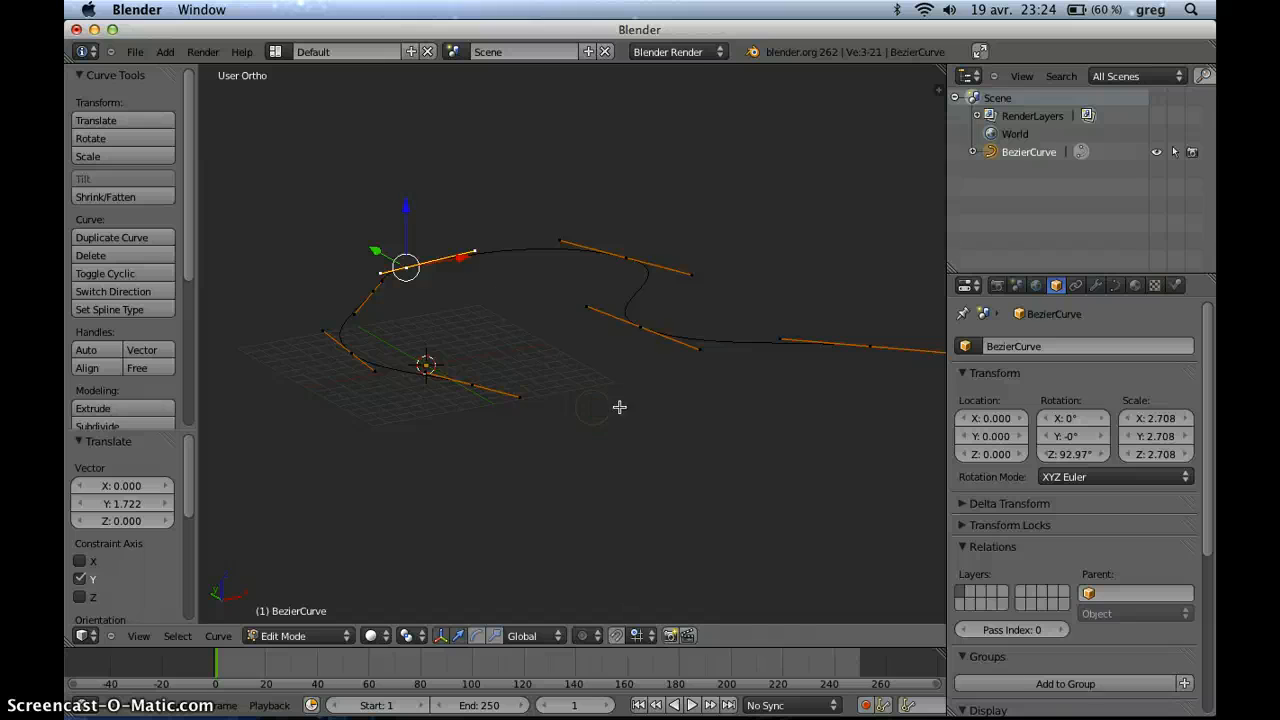
{"action": "key", "text": "Tab"}
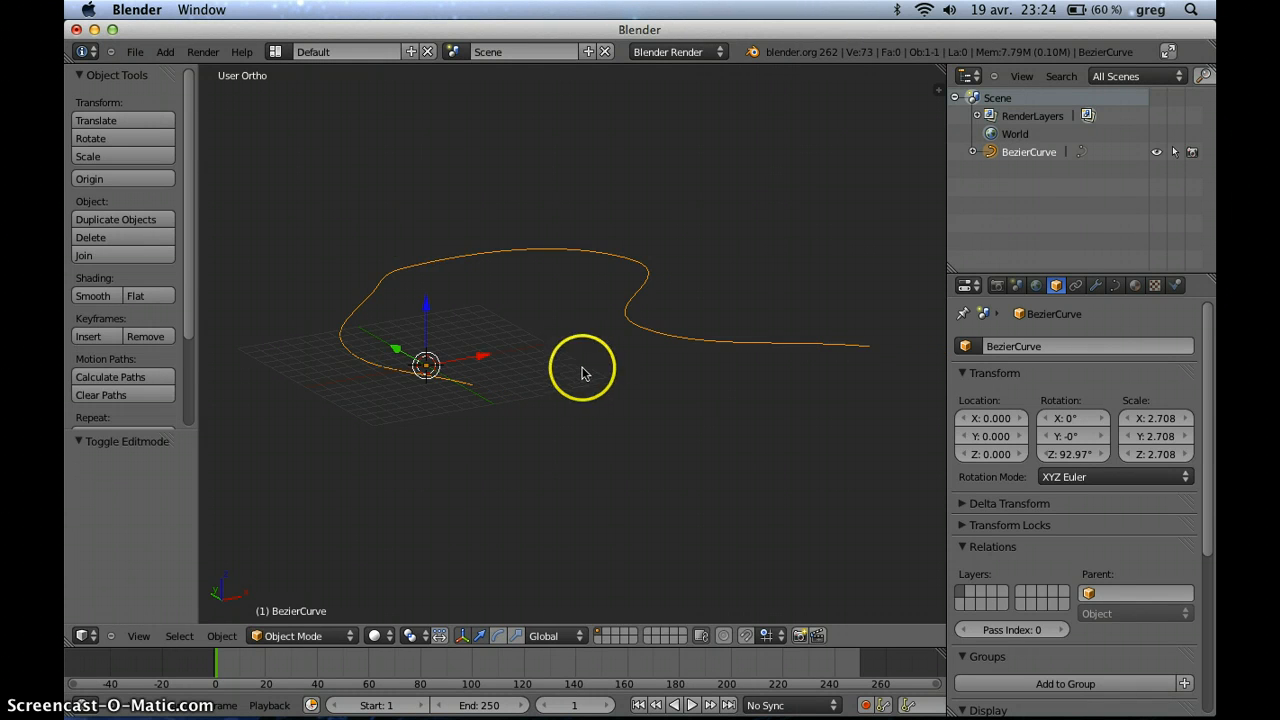
- Add a plane mesh, move it away from the curve to about X 4.82, Y -13.87, and enter Edit Mode on it
{"action": "scroll", "coordinate": [588, 375], "scroll_direction": "down", "scroll_amount": 2}
{"action": "middle_click_drag", "start_coordinate": [591, 371], "coordinate": [640, 389]}
{"action": "key", "text": "shift+a"}
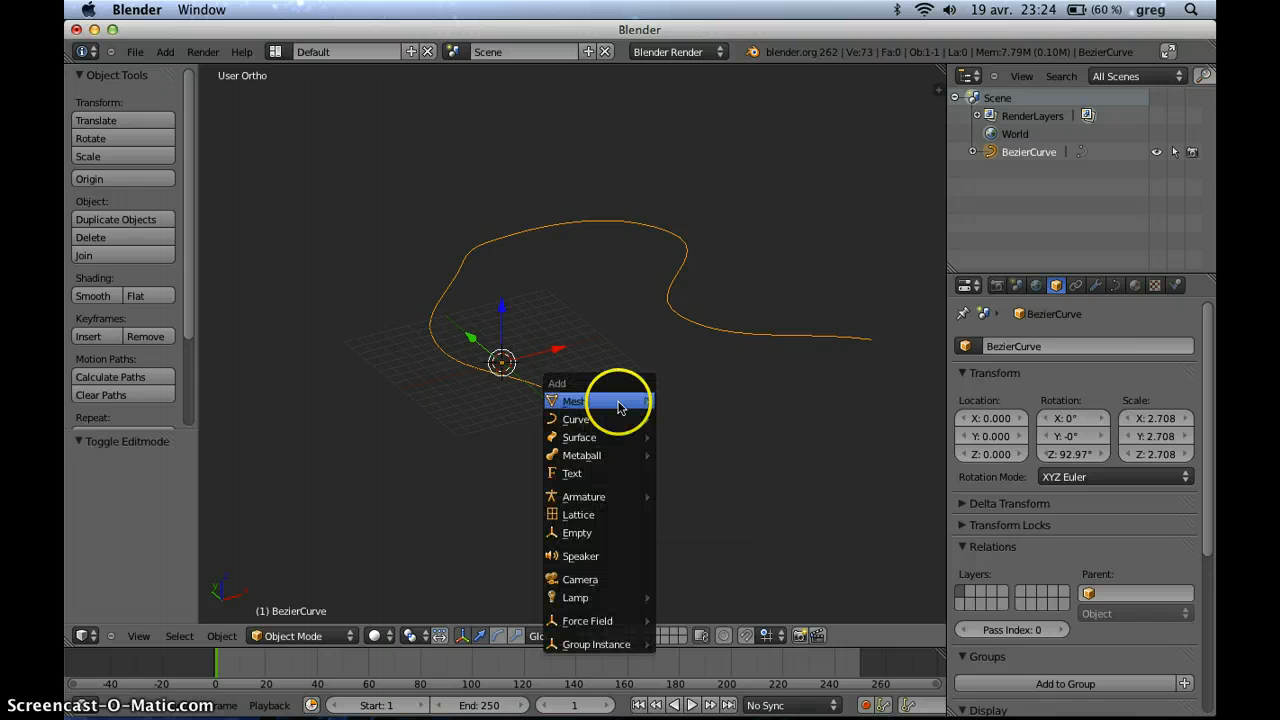
{"action": "mouse_move", "coordinate": [625, 400]}
{"action": "left_click", "coordinate": [708, 406]}
{"action": "left_click", "coordinate": [553, 359]}
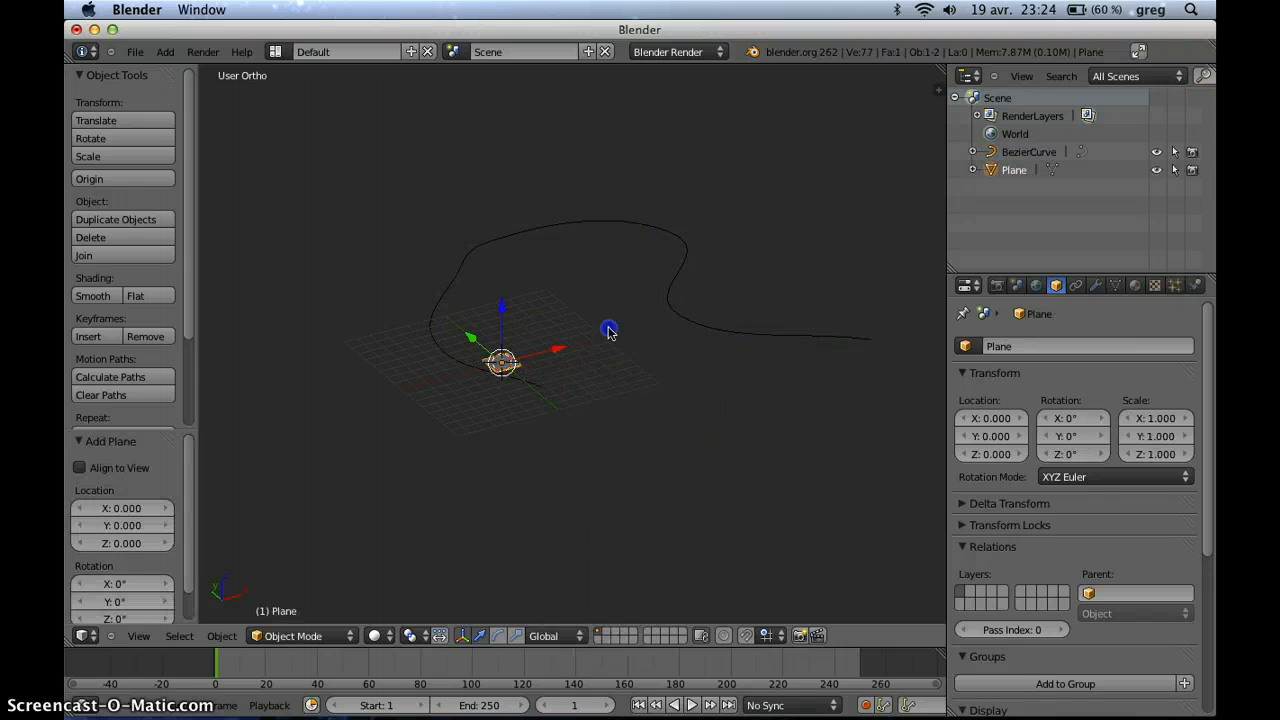
{"action": "left_click_drag", "start_coordinate": [553, 359], "coordinate": [623, 431]}
{"action": "scroll", "coordinate": [694, 446], "scroll_direction": "up", "scroll_amount": 5}
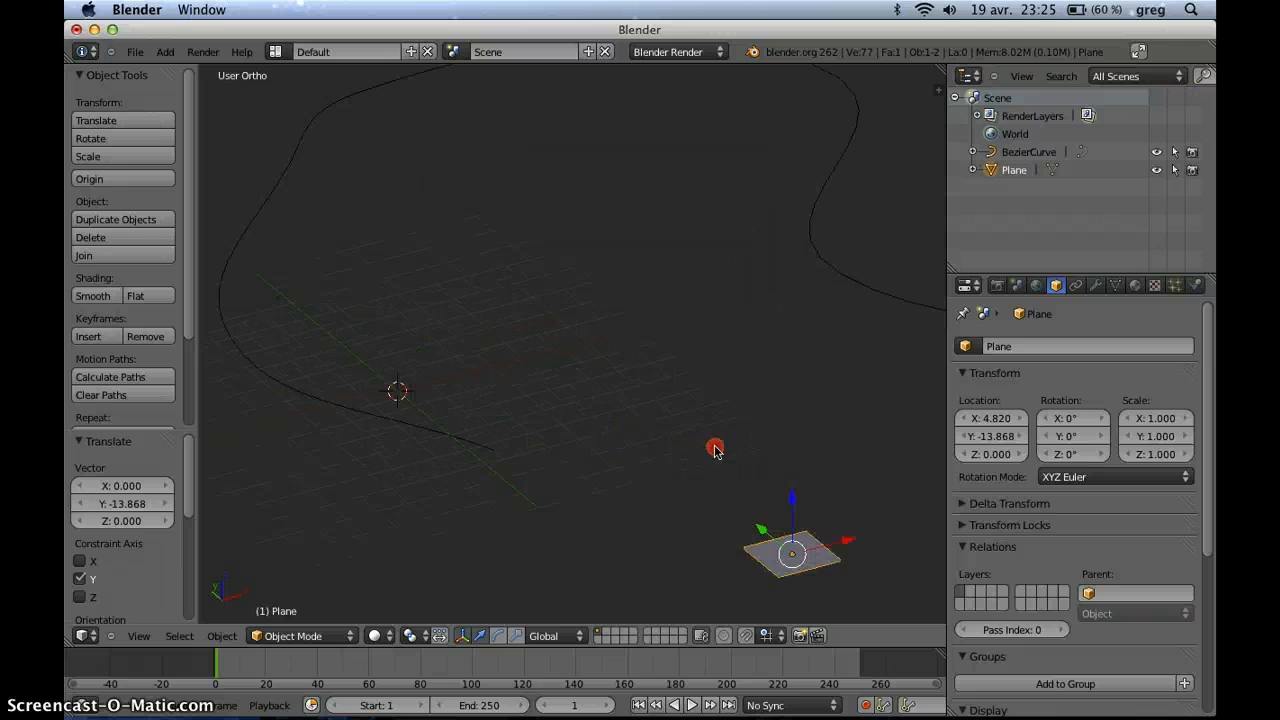
{"action": "middle_click_drag", "start_coordinate": [715, 449], "coordinate": [577, 380], "text": "shift"}
{"action": "key", "text": "Tab"}
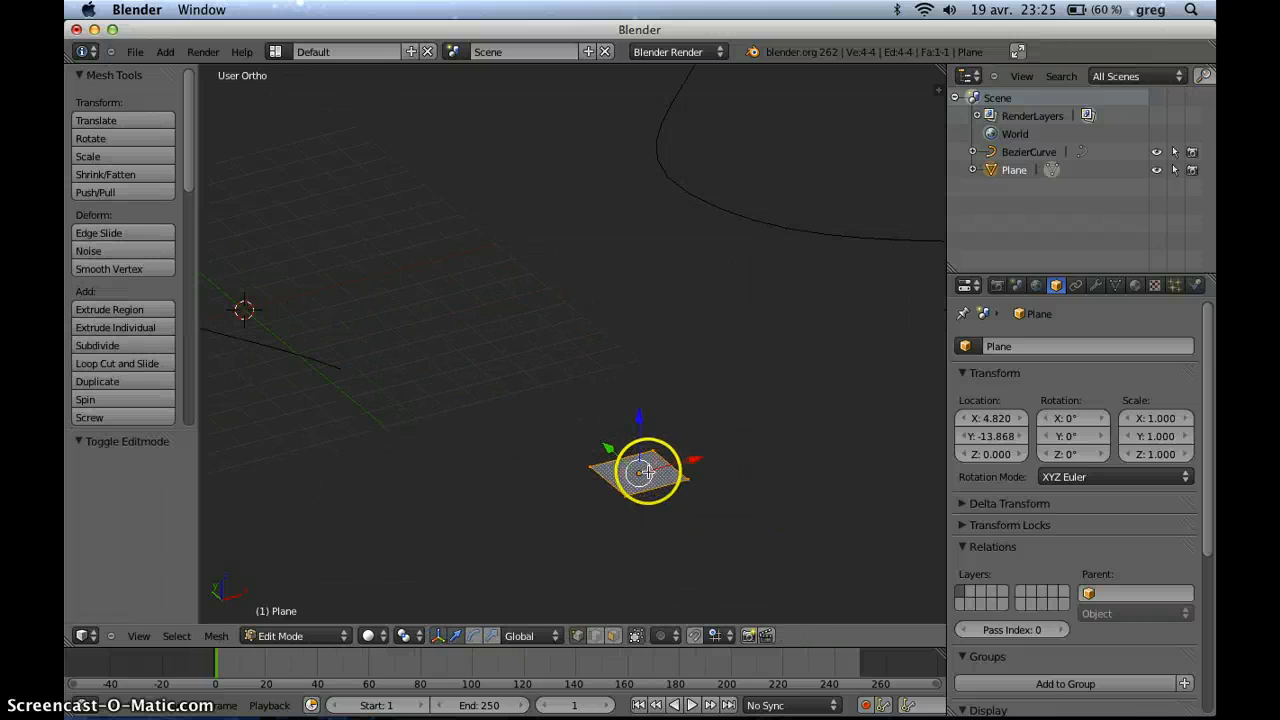
- Extrude the plane's face in place without height and scale the new face to about 0.651 inside the original outline
{"action": "scroll", "coordinate": [645, 474], "scroll_direction": "up", "scroll_amount": 2}
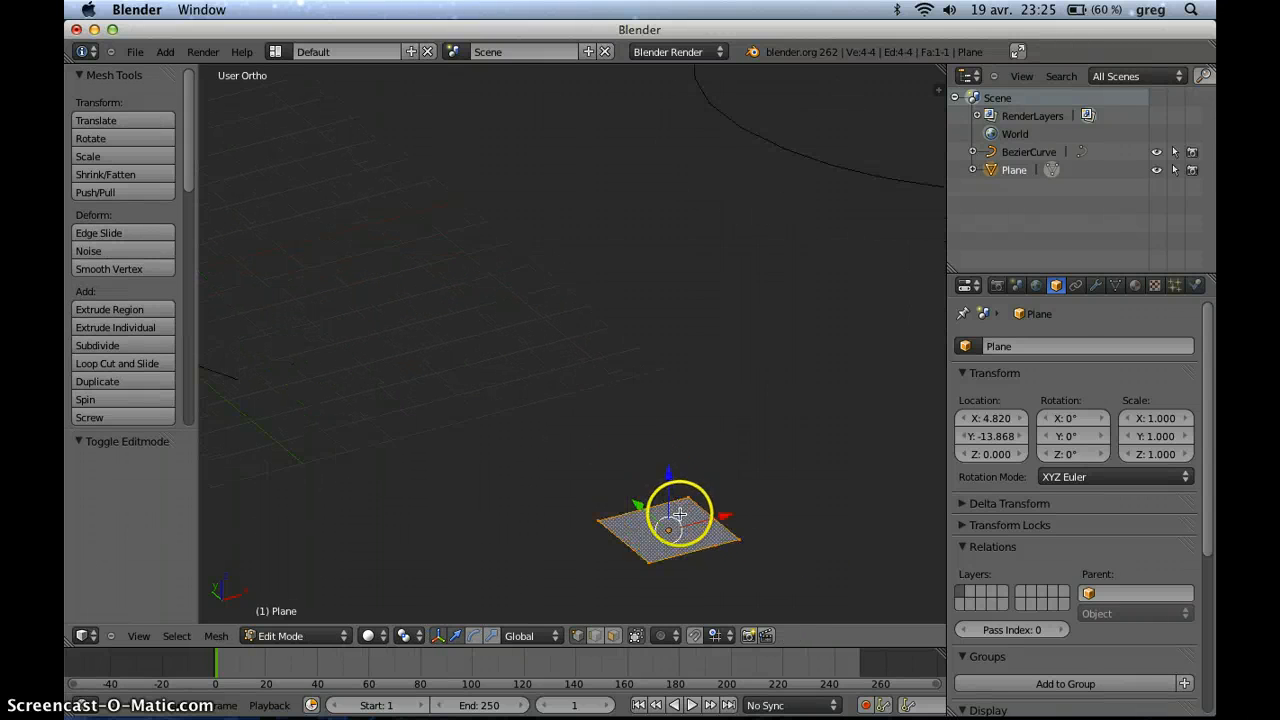
{"action": "key", "text": "e"}
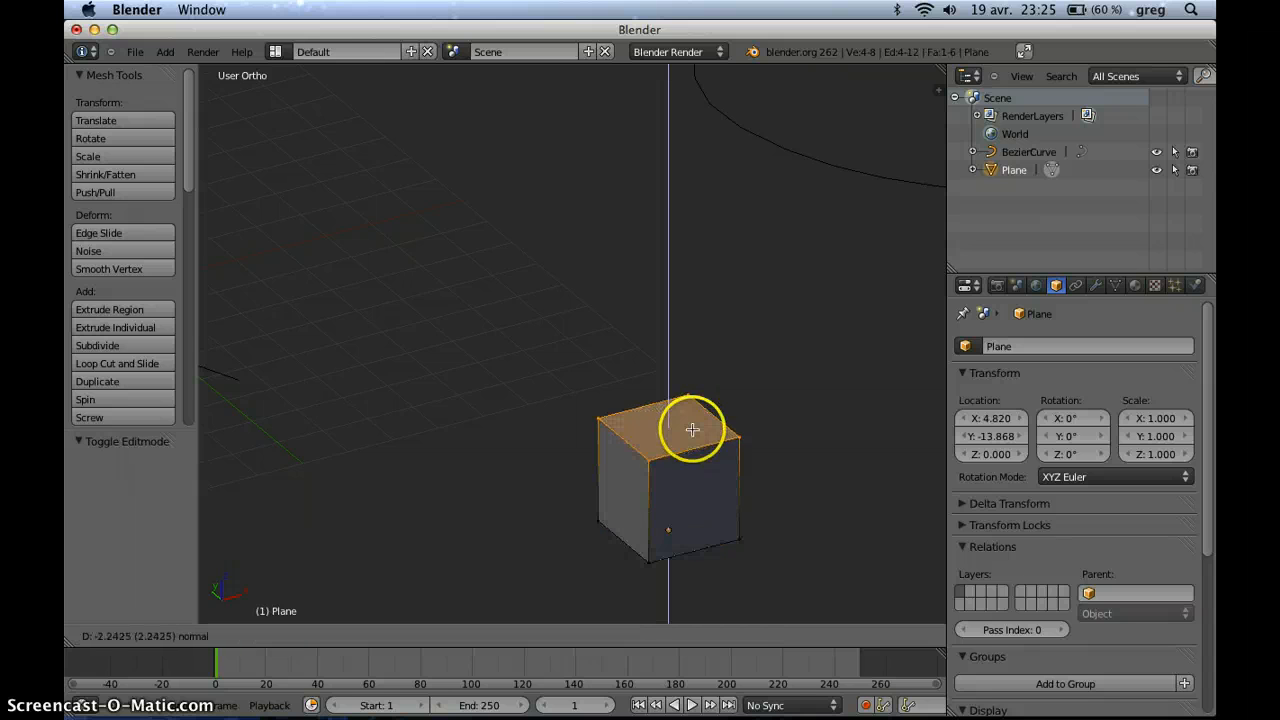
{"action": "key", "text": "Escape"}
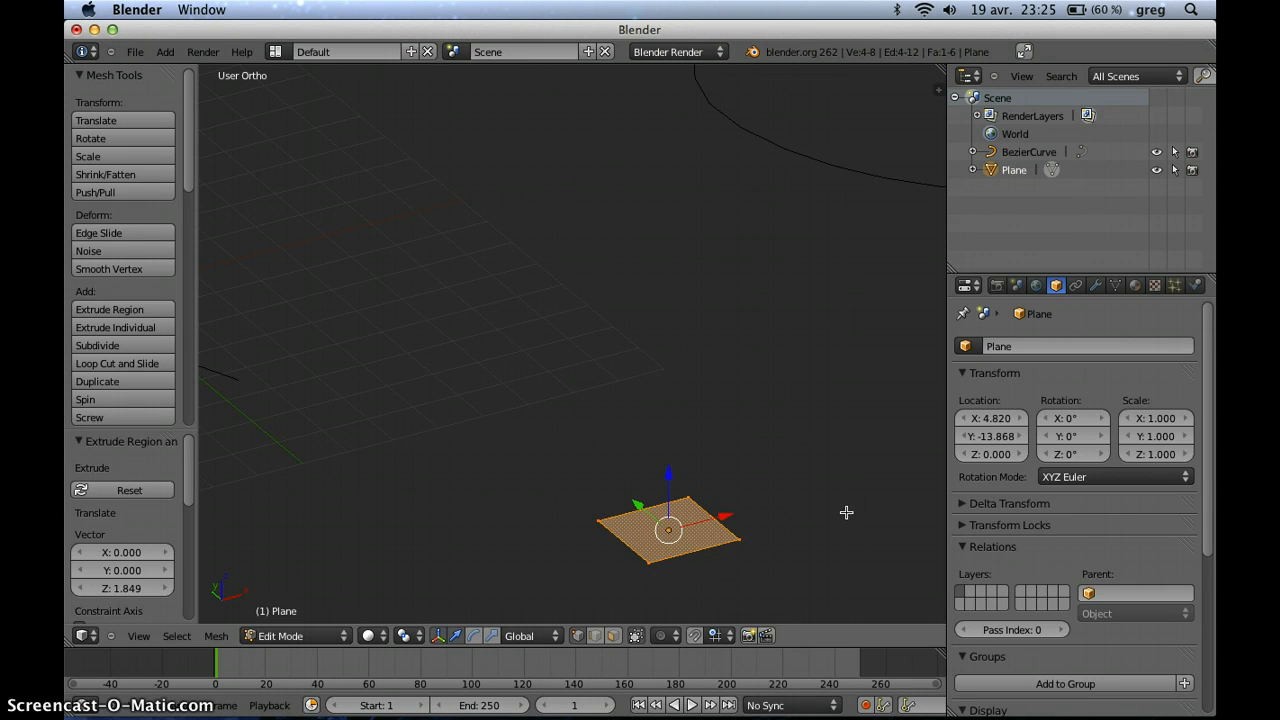
{"action": "key", "text": "s"}
{"action": "left_click", "coordinate": [780, 506]}
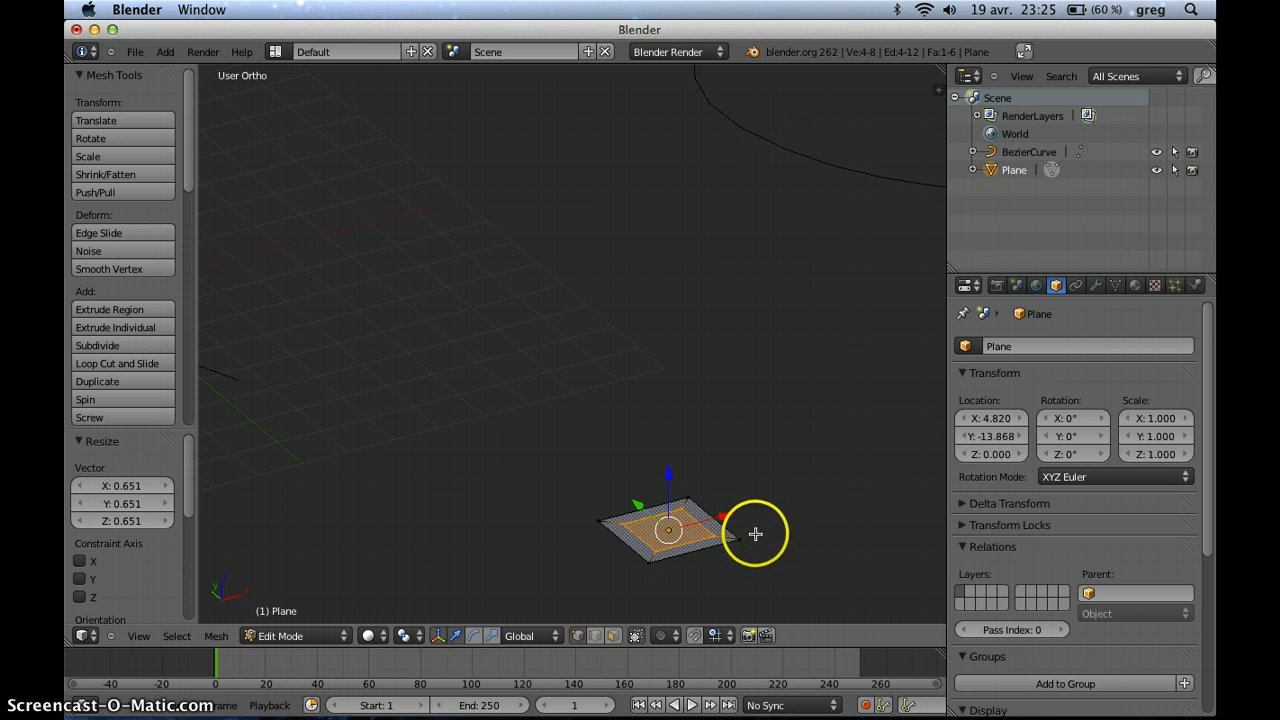
{"action": "middle_click_drag", "start_coordinate": [755, 534], "coordinate": [729, 459], "text": "shift"}
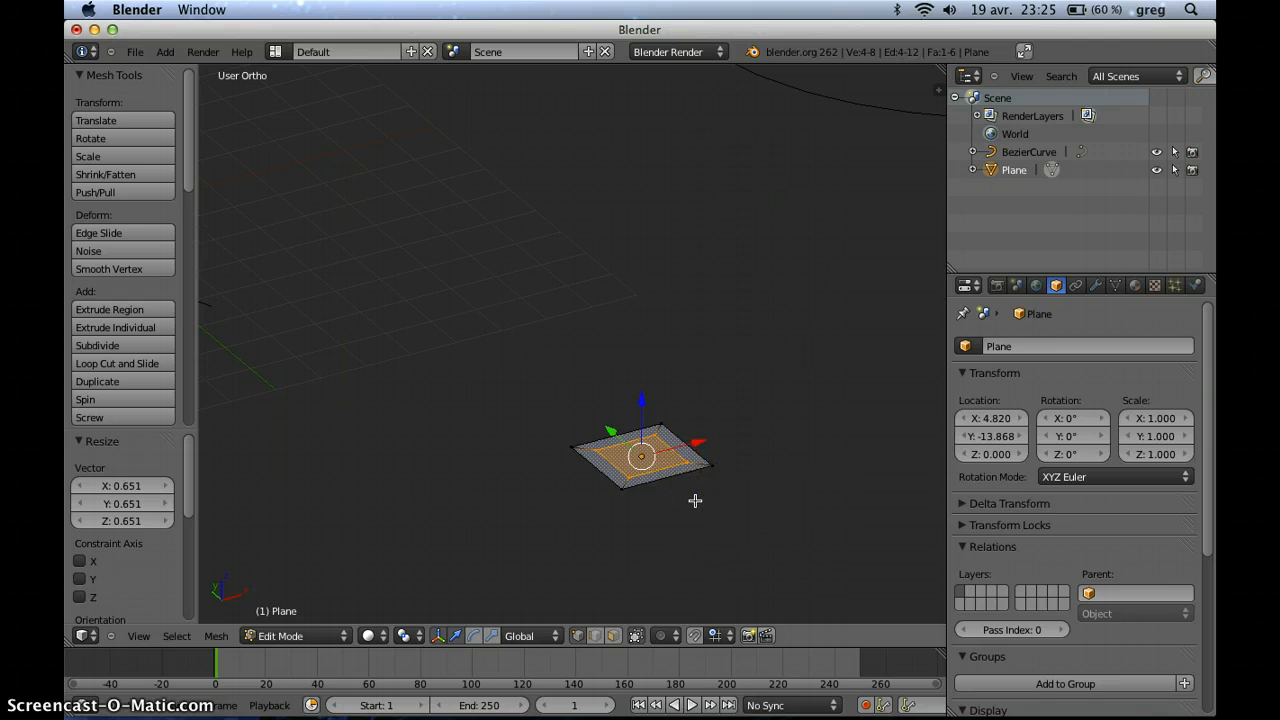
- Switch to face selection and delete the inner square face of the plane mesh
{"action": "left_click", "coordinate": [613, 635]}
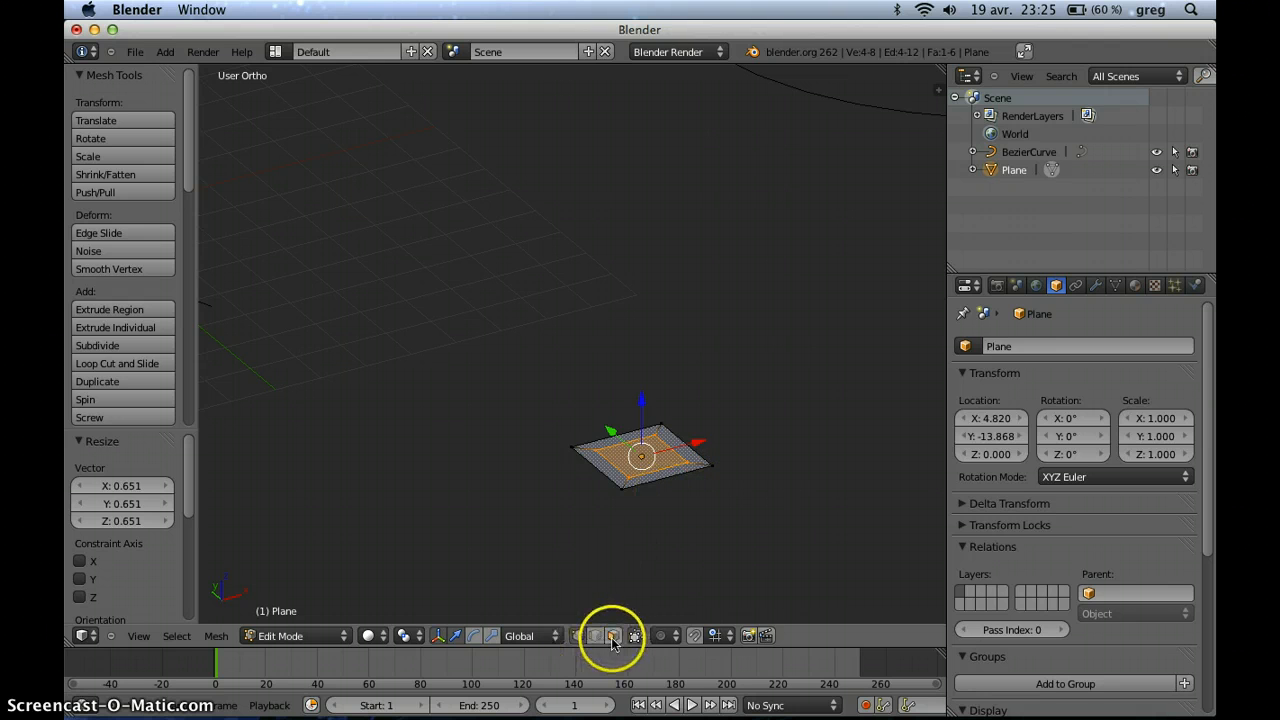
{"action": "right_click", "coordinate": [612, 468]}
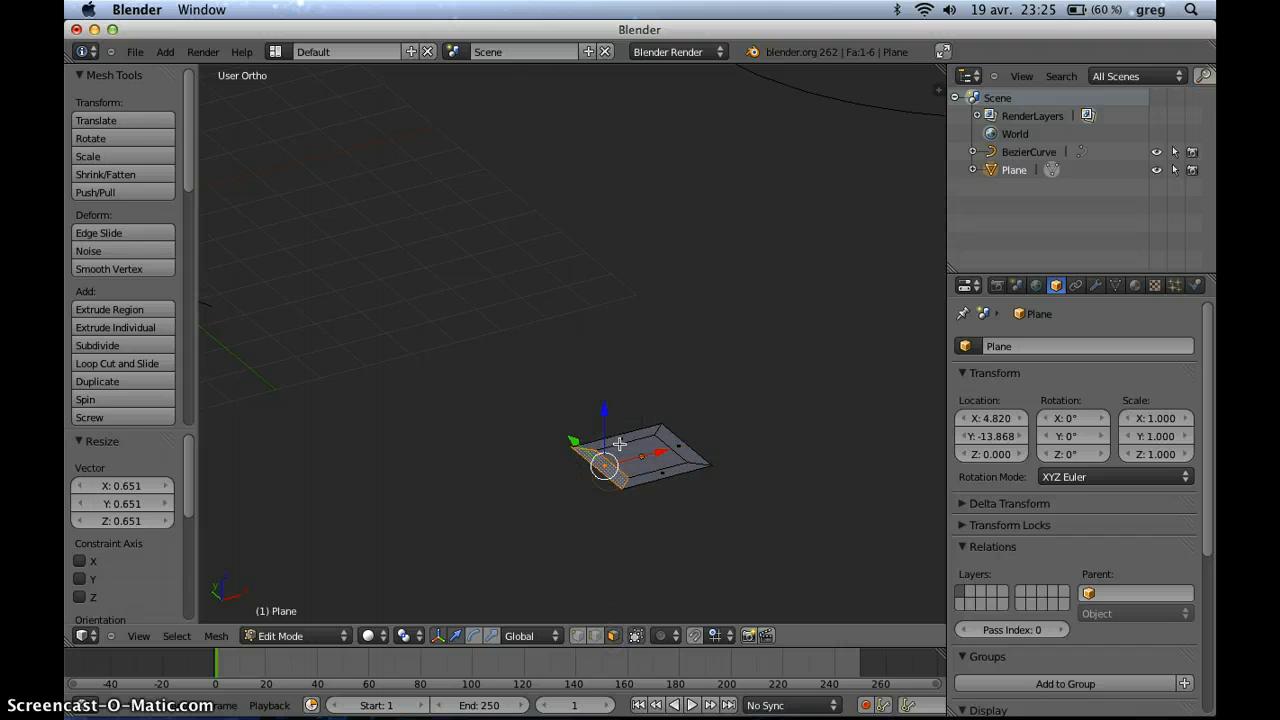
{"action": "right_click", "coordinate": [619, 442]}
{"action": "right_click", "coordinate": [644, 463]}
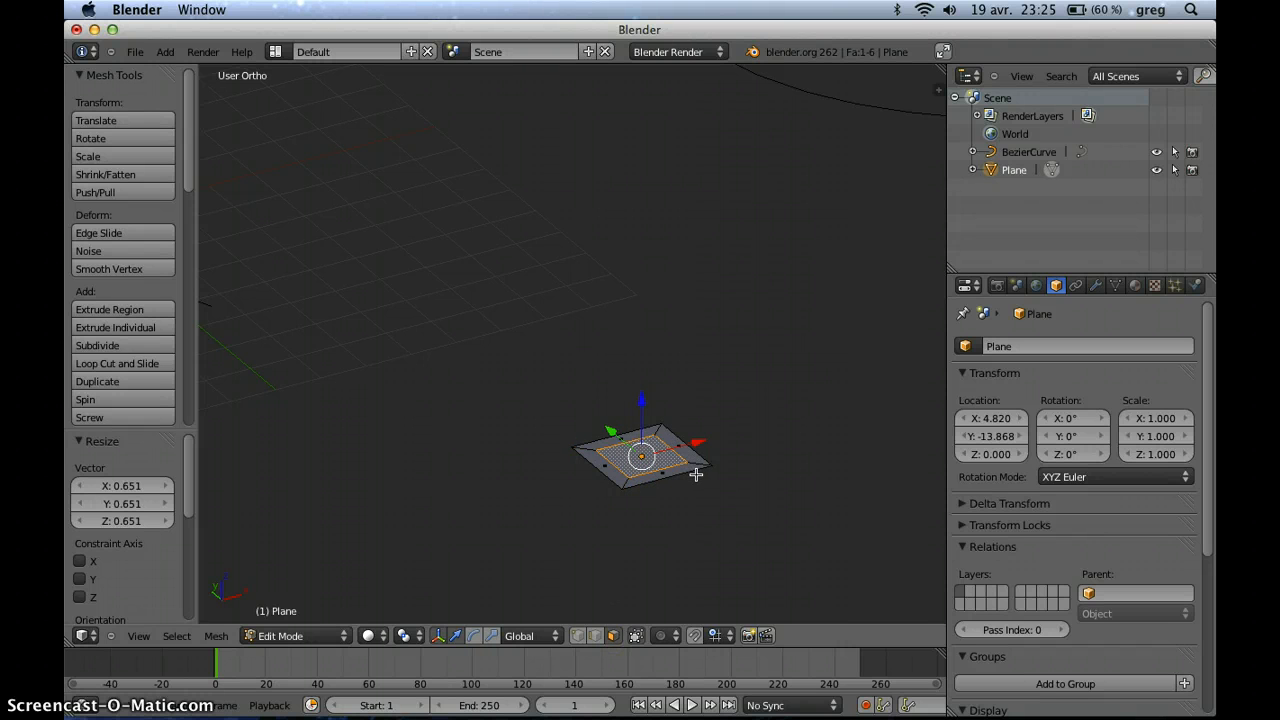
{"action": "key", "text": "x"}
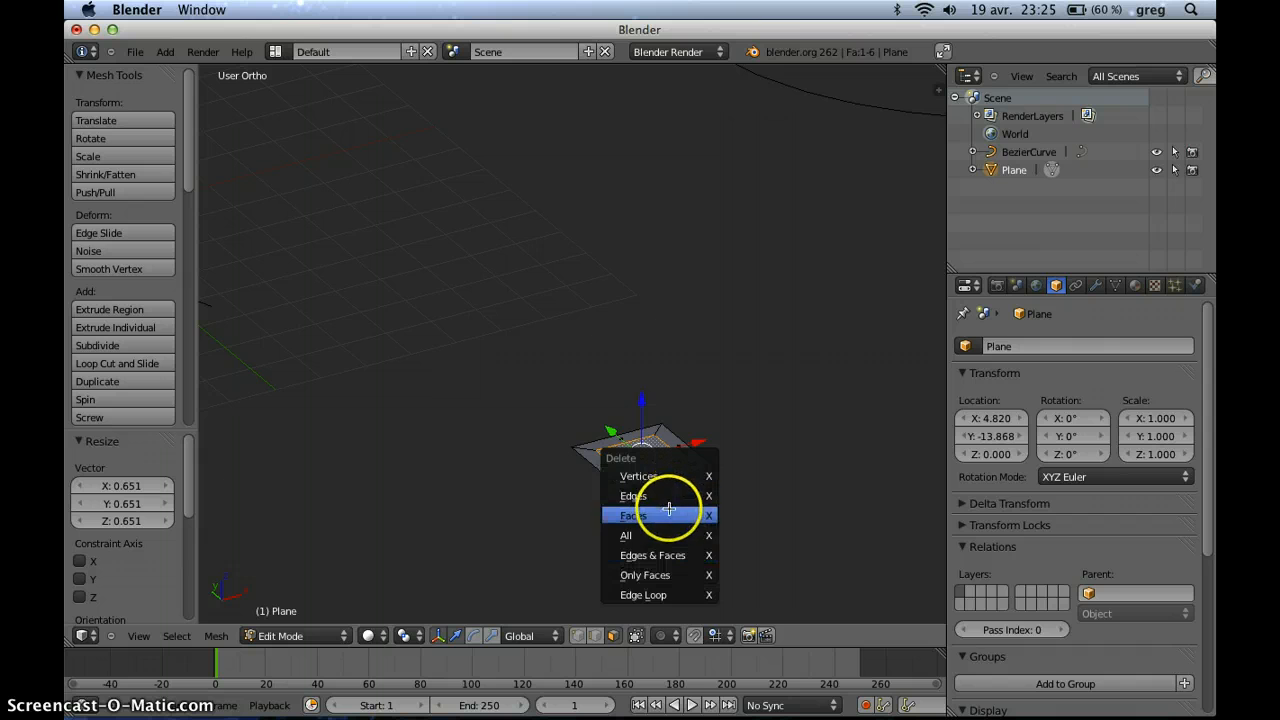
{"action": "left_click", "coordinate": [663, 514]}
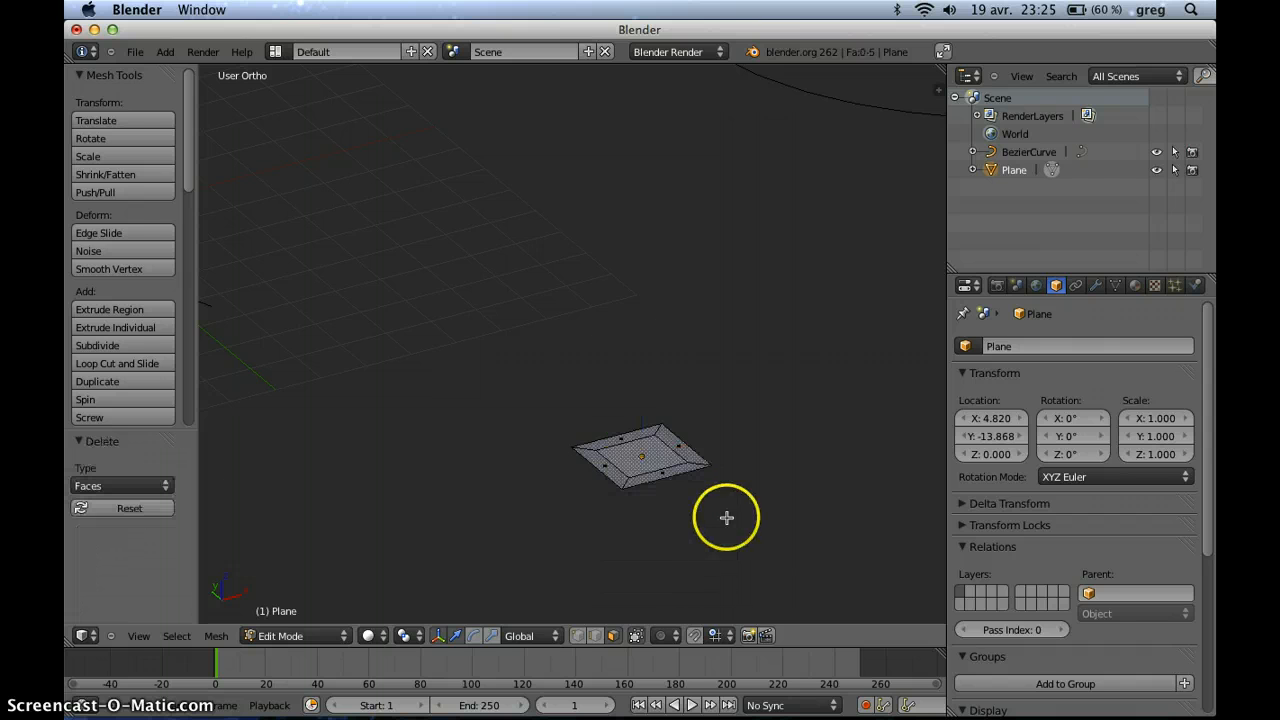
- Select the large face still filling the frame's opening and switch the viewport to perspective projection
{"action": "left_click", "coordinate": [644, 456]}
{"action": "middle_click_drag", "start_coordinate": [650, 459], "coordinate": [629, 577]}
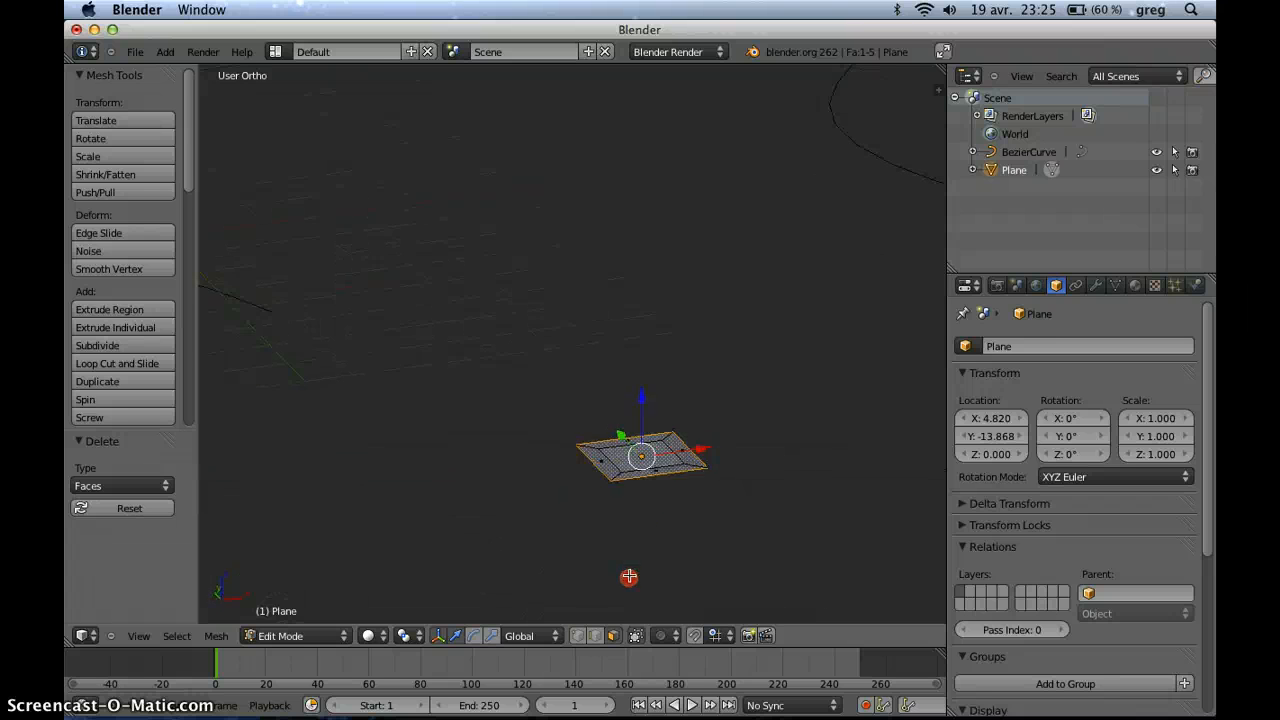
{"action": "scroll", "coordinate": [669, 476], "scroll_direction": "up", "scroll_amount": 4}
{"action": "key", "text": "KP_5"}
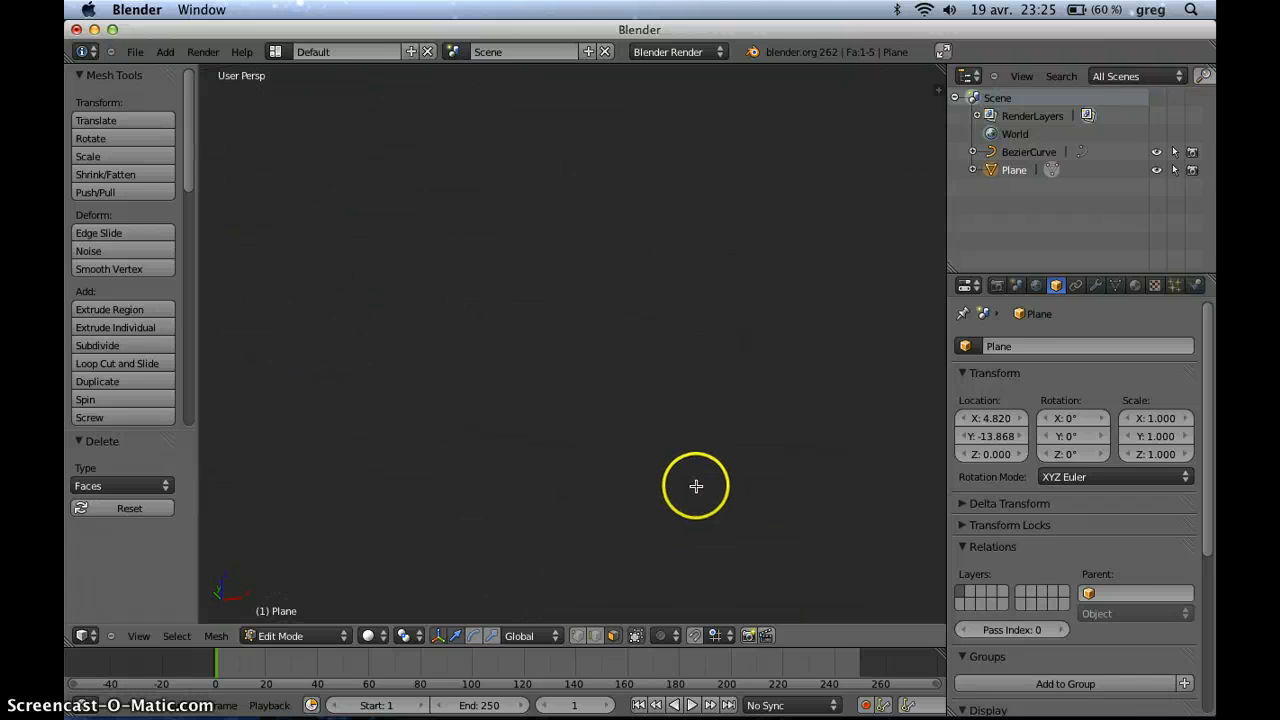
{"action": "scroll", "coordinate": [690, 468], "scroll_direction": "down", "scroll_amount": 8}
{"action": "mouse_move", "coordinate": [686, 412]}
{"action": "middle_mouse_down"}
{"action": "mouse_move", "coordinate": [685, 430]}
{"action": "mouse_move", "coordinate": [654, 404]}
{"action": "middle_mouse_up"}
{"action": "scroll", "coordinate": [637, 440], "scroll_direction": "up", "scroll_amount": 4}
{"action": "scroll", "coordinate": [637, 442], "scroll_direction": "down", "scroll_amount": 3}
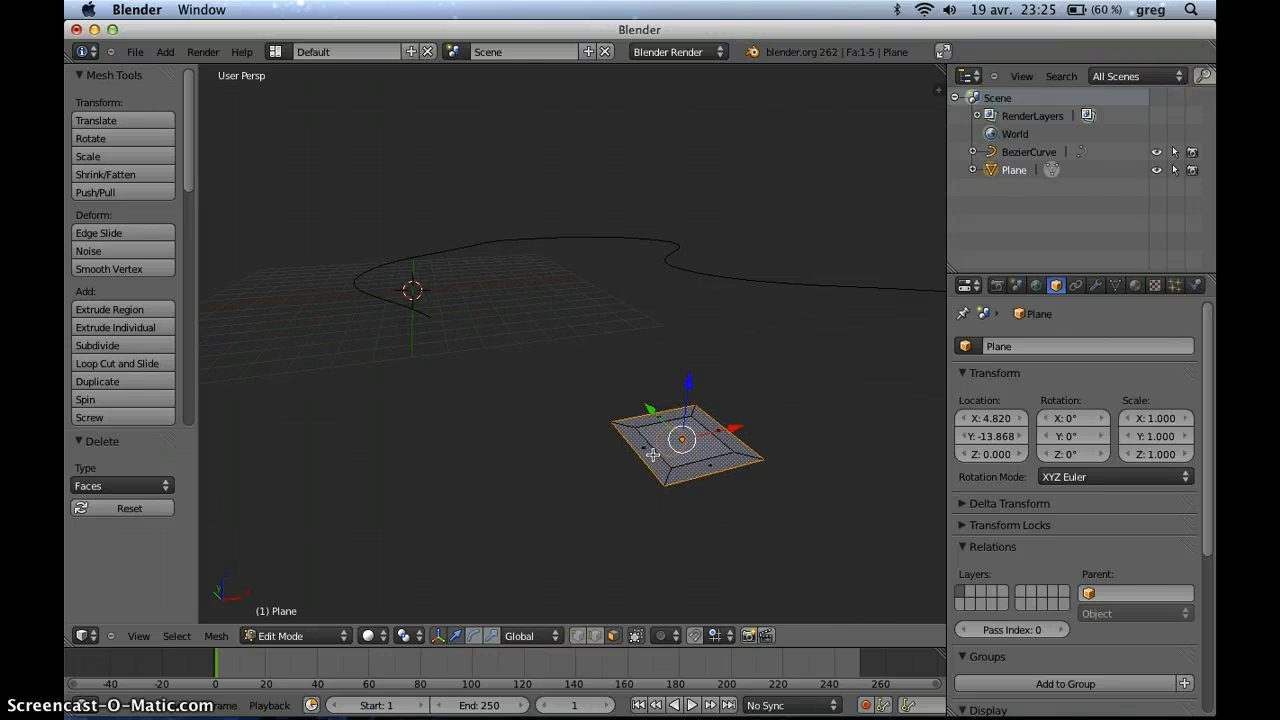
- Delete the large face still covering the frame's opening, then leave Edit Mode
{"action": "right_click", "coordinate": [652, 454]}
{"action": "right_click", "coordinate": [708, 464]}
{"action": "right_click", "coordinate": [687, 439]}
{"action": "key", "text": "x"}
{"action": "left_click", "coordinate": [623, 440]}
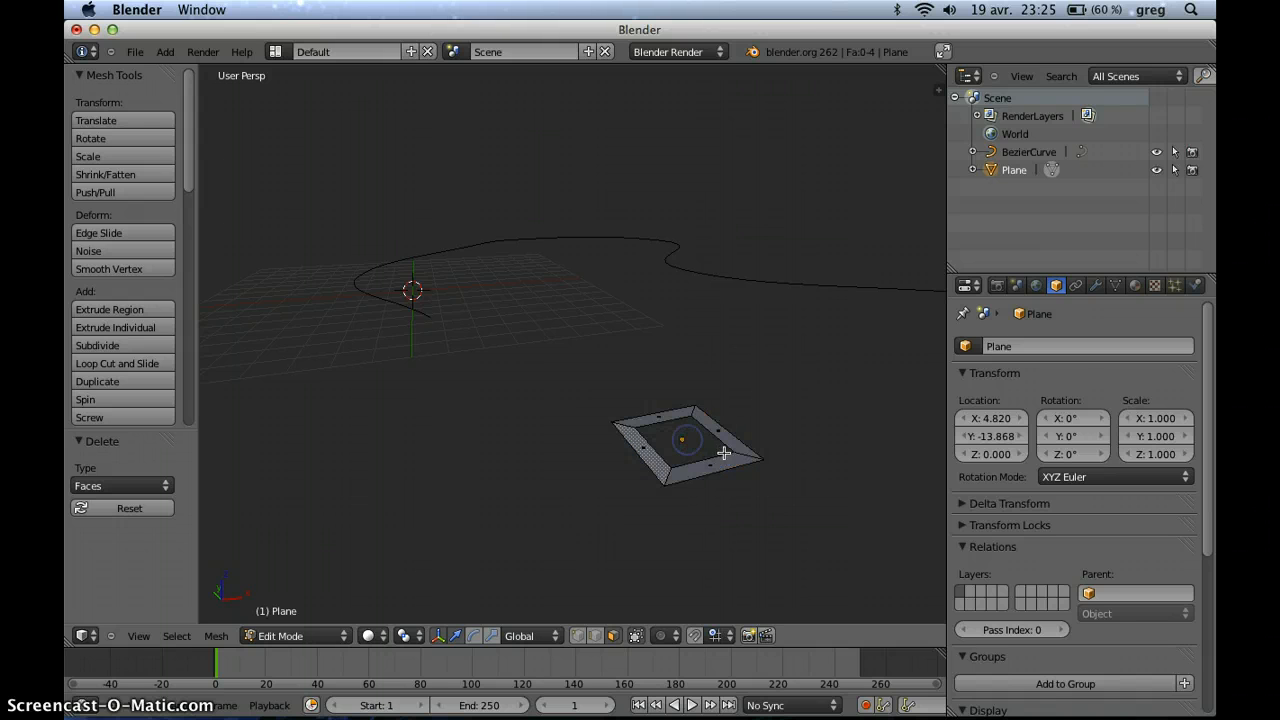
{"action": "mouse_move", "coordinate": [723, 449]}
{"action": "middle_mouse_down"}
{"action": "mouse_move", "coordinate": [689, 483]}
{"action": "mouse_move", "coordinate": [736, 452]}
{"action": "mouse_move", "coordinate": [712, 458]}
{"action": "middle_mouse_up"}
{"action": "key", "text": "Tab"}
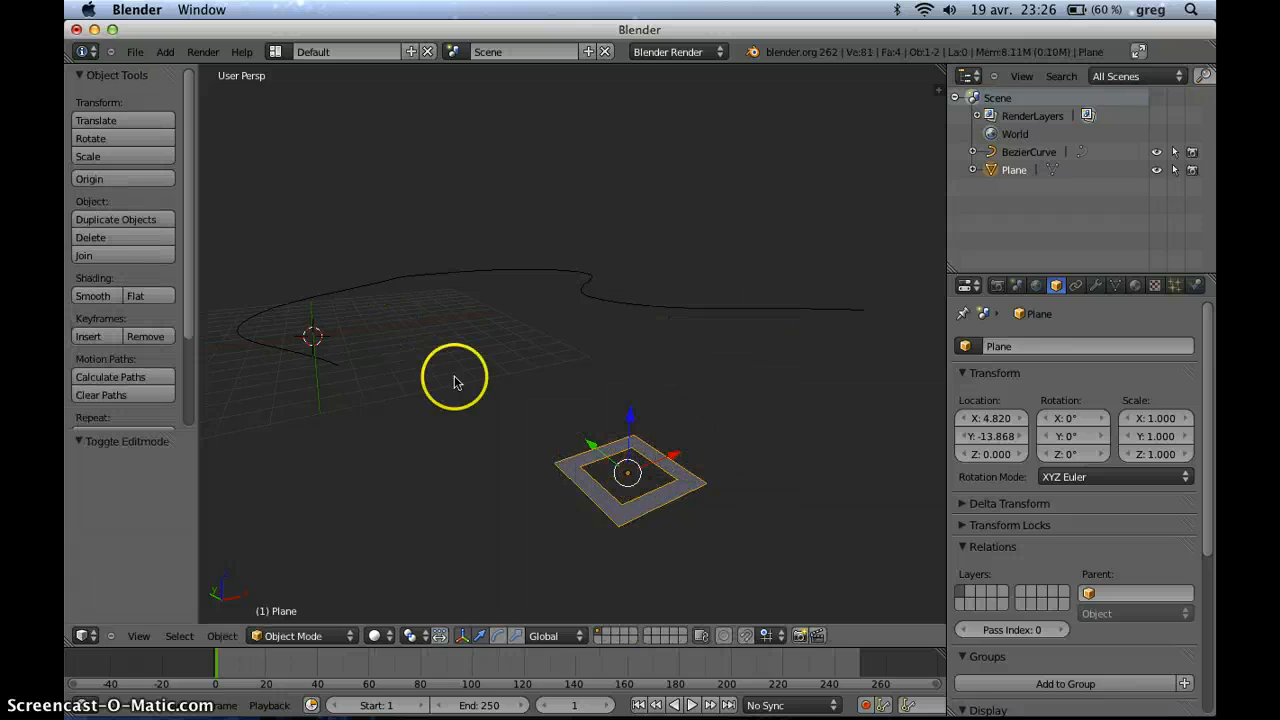
- Move the square frame about 7.24 along Y, closer to the Bezier curve
{"action": "scroll", "coordinate": [513, 396], "scroll_direction": "down", "scroll_amount": 3}
{"action": "middle_click_drag", "start_coordinate": [516, 398], "coordinate": [538, 416]}
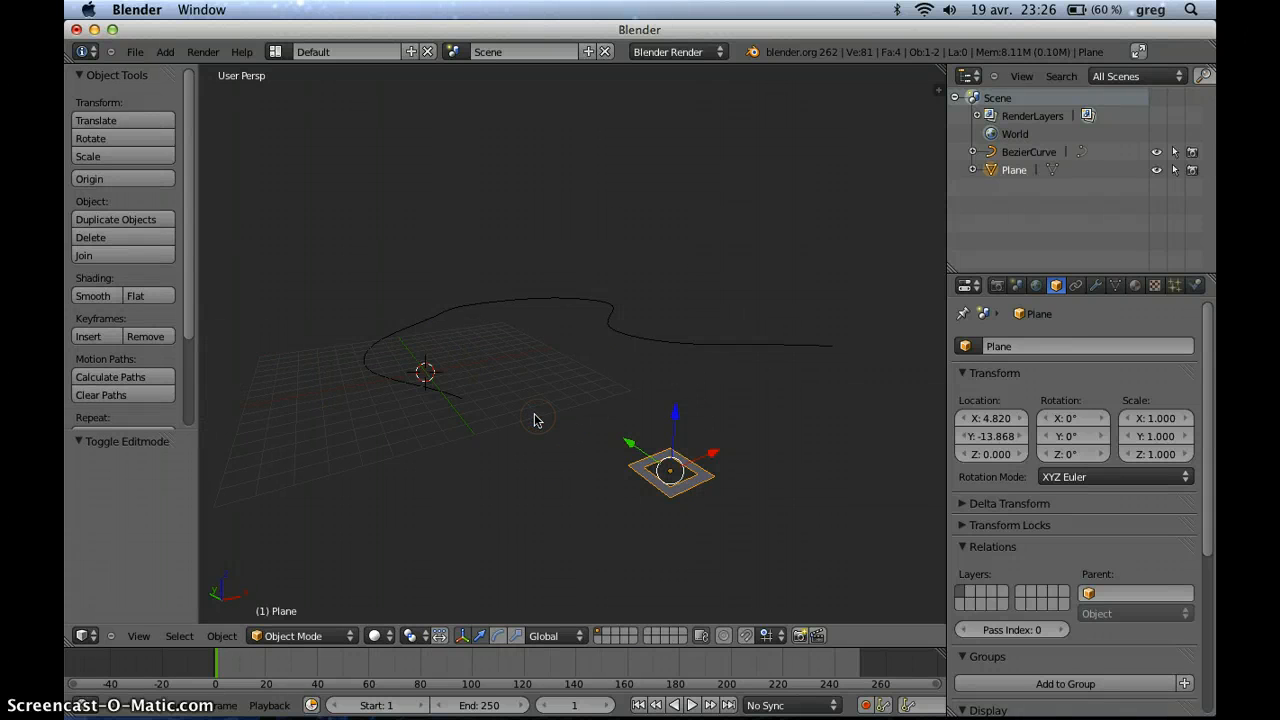
{"action": "left_click_drag", "start_coordinate": [637, 457], "coordinate": [537, 372]}
{"action": "scroll", "coordinate": [566, 395], "scroll_direction": "up", "scroll_amount": 4}
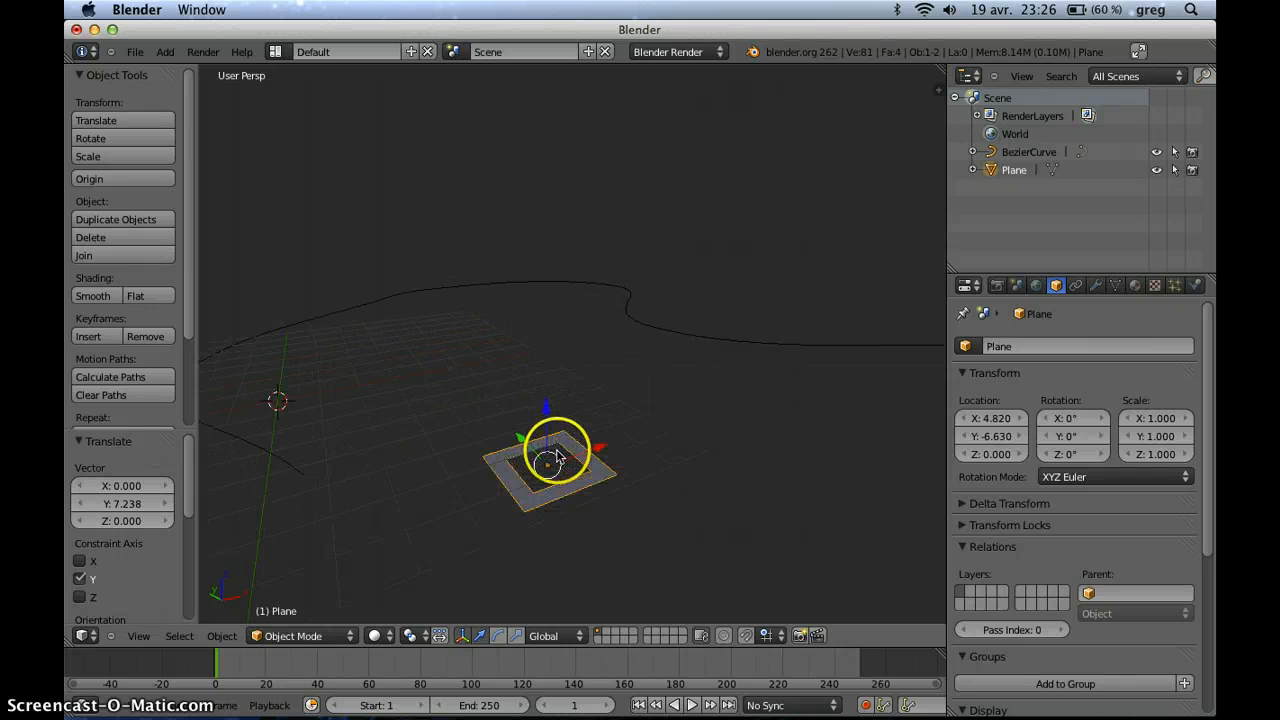
{"action": "middle_click_drag", "start_coordinate": [557, 457], "coordinate": [614, 437]}
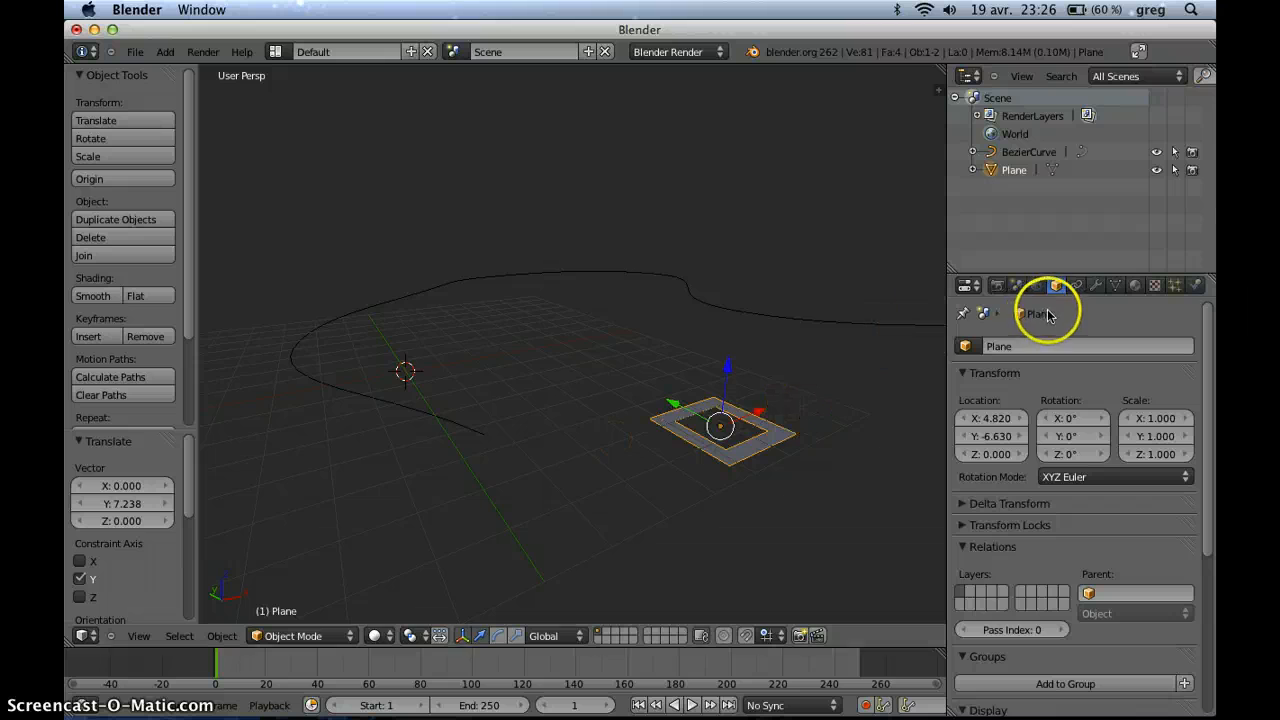
- Add a Solidify modifier to the frame and set its thickness to about 0.3417
{"action": "left_click", "coordinate": [1096, 287]}
{"action": "left_click", "coordinate": [1026, 368]}
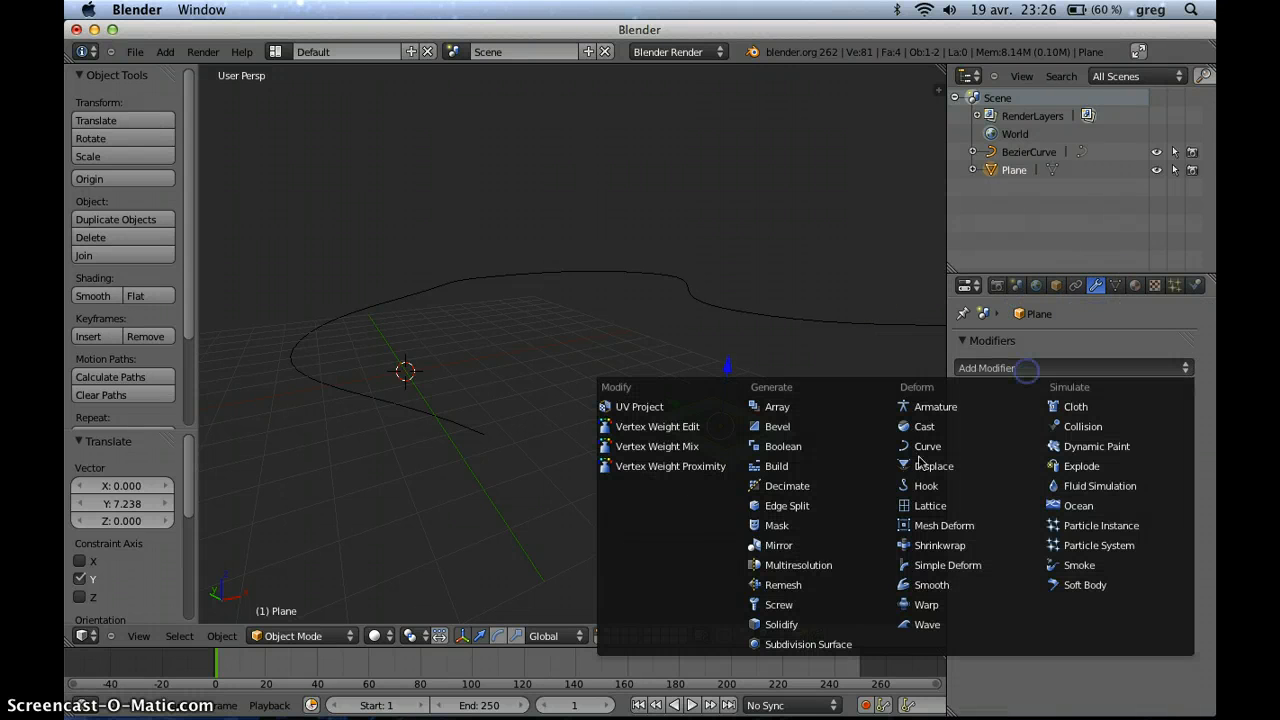
{"action": "left_click", "coordinate": [803, 628]}
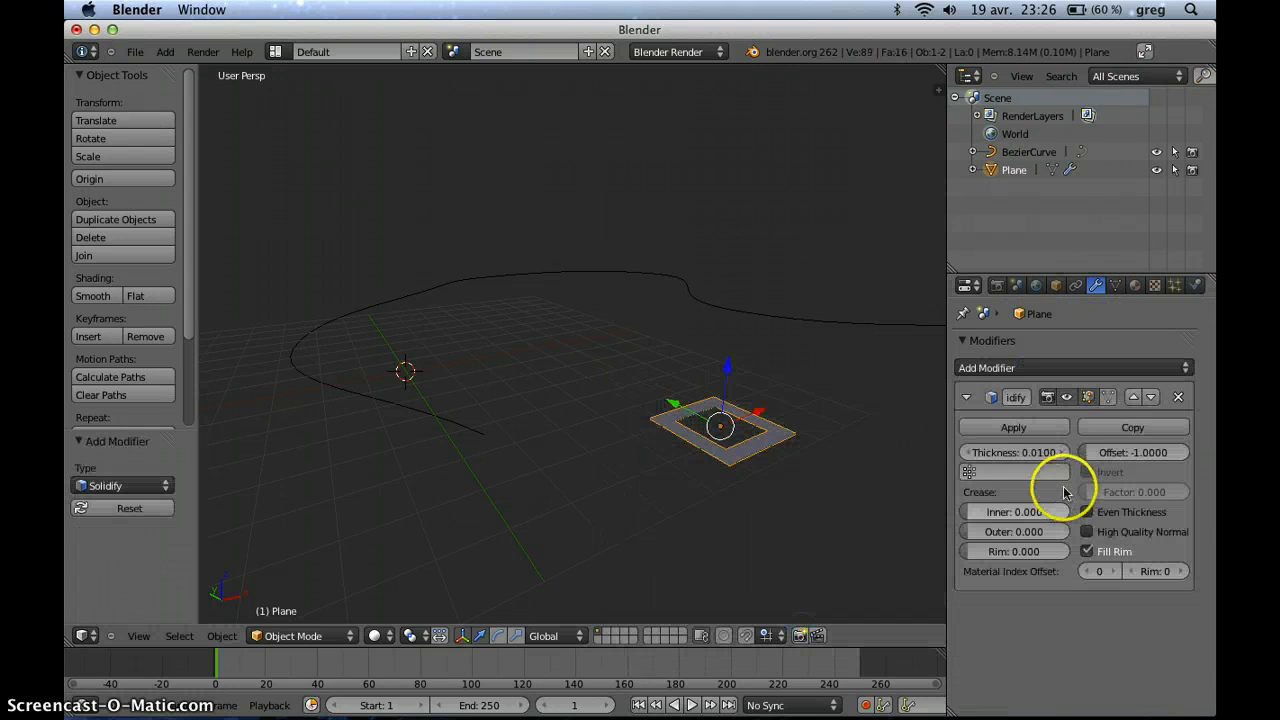
{"action": "left_click_drag", "start_coordinate": [1023, 451], "coordinate": [1104, 454]}
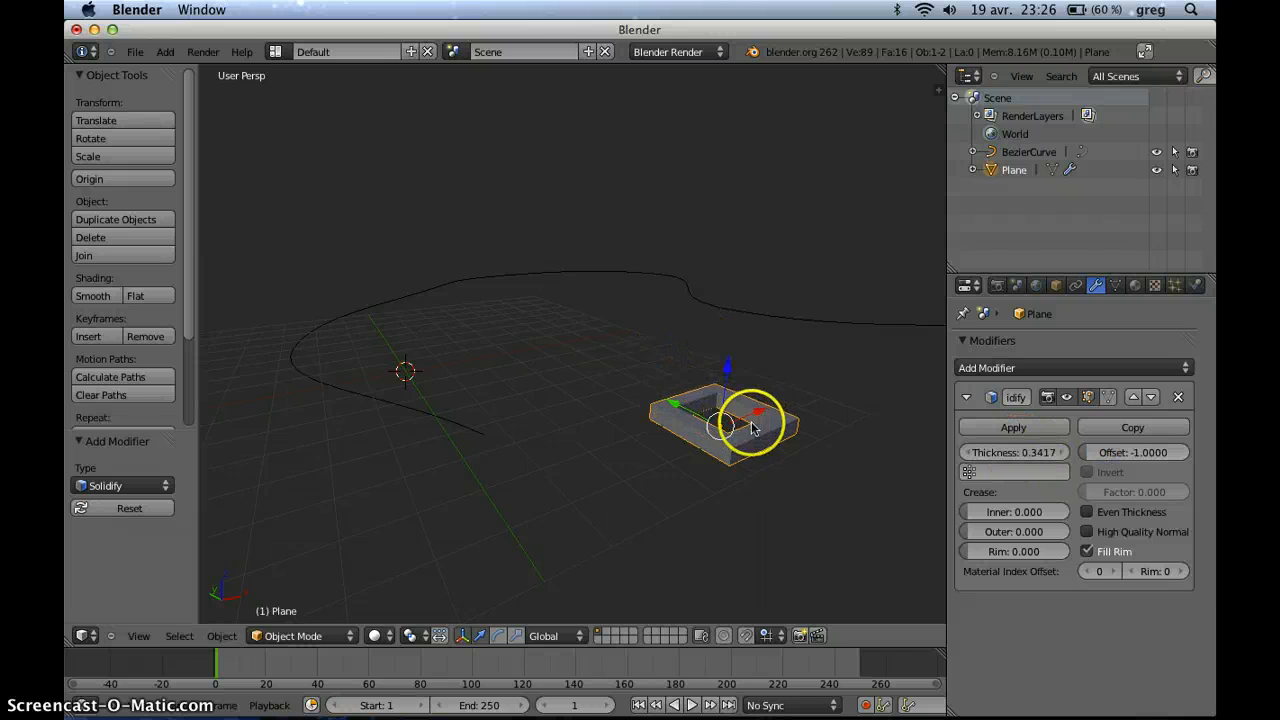
- Rotate the frame 90° about the global X axis so it stands upright
{"action": "key", "text": "r"}
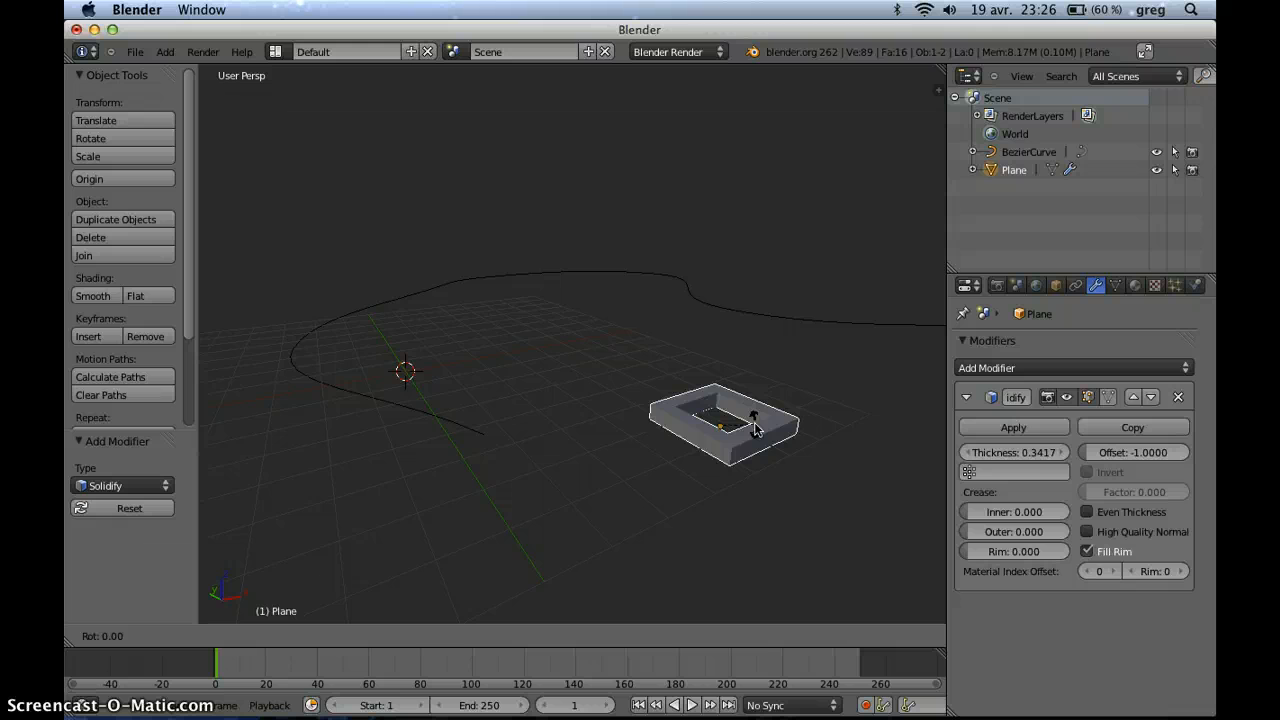
{"action": "key", "text": "x"}
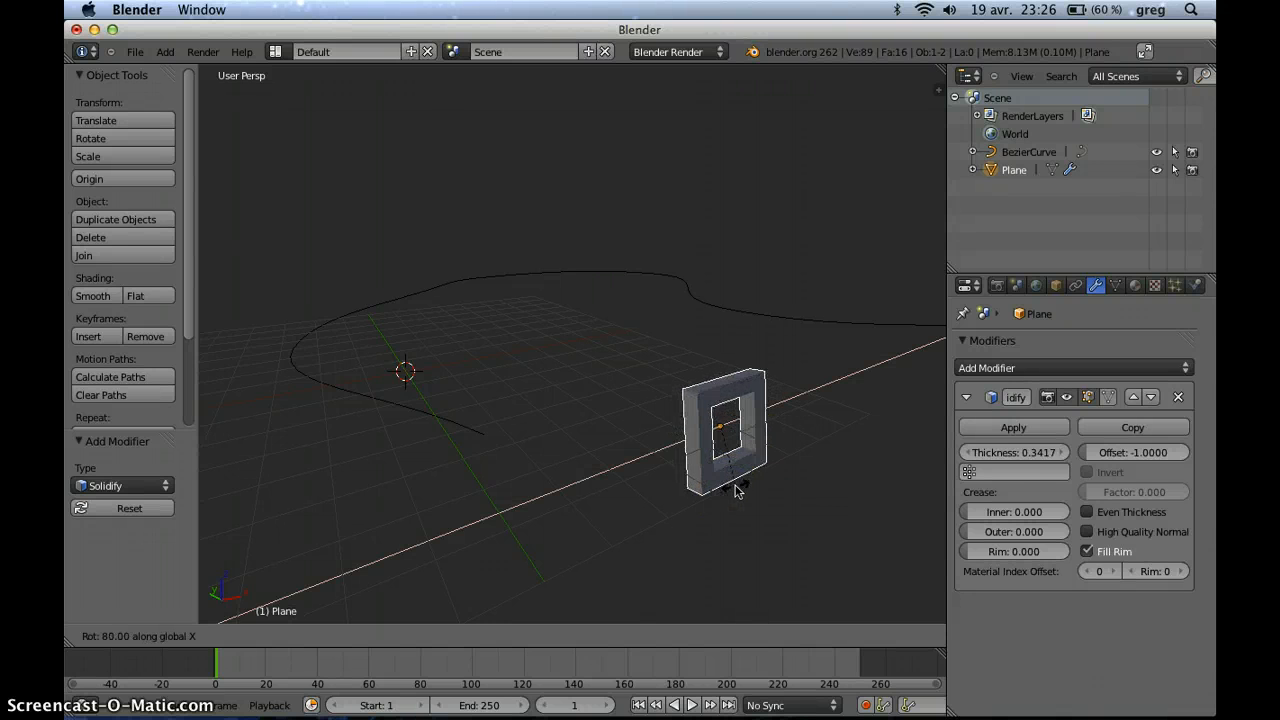
{"action": "left_click", "coordinate": [729, 488]}
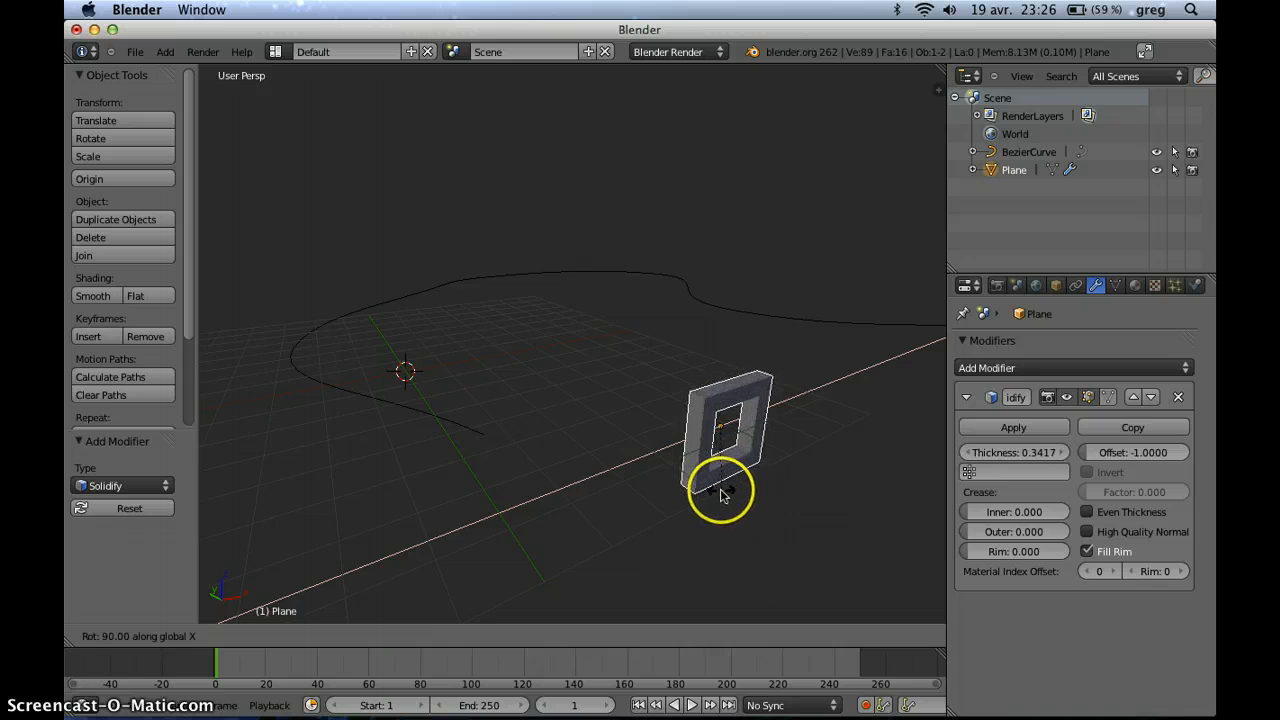
{"action": "left_click", "coordinate": [722, 494]}
{"action": "middle_click_drag", "start_coordinate": [781, 373], "coordinate": [763, 374]}
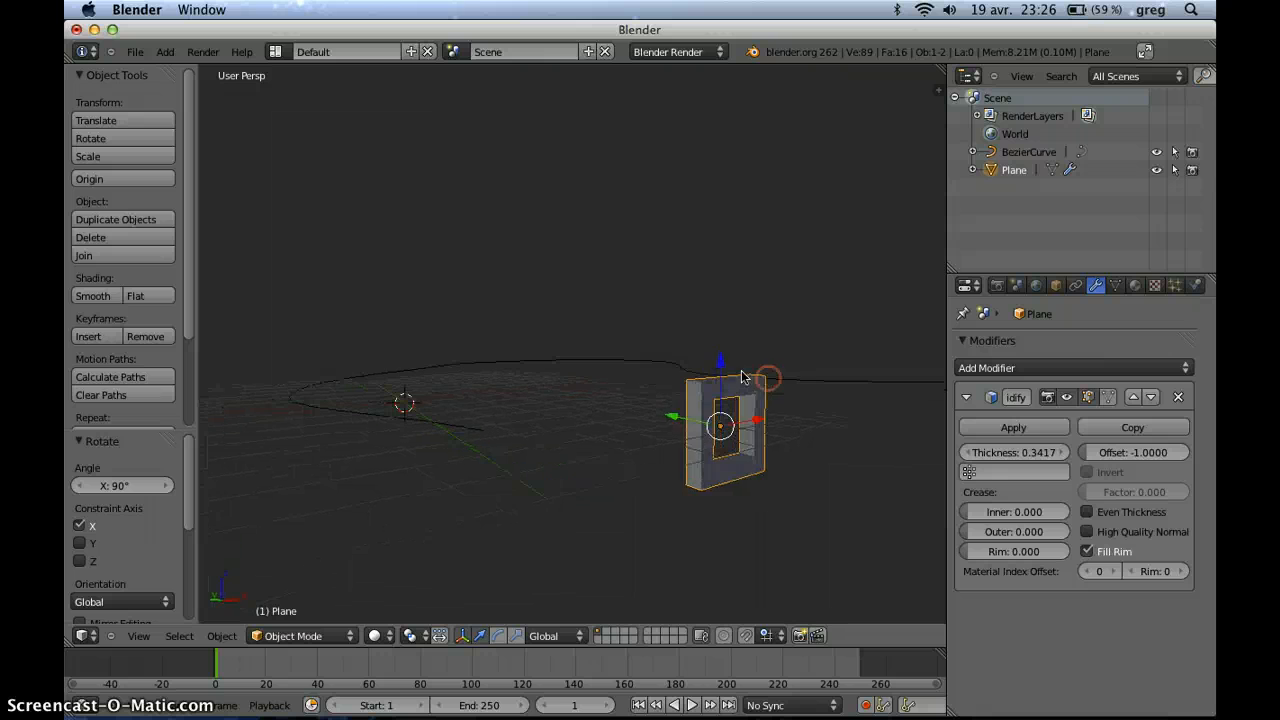
- Raise the upright frame along Z and move it about -3.92 along X
{"action": "left_click_drag", "start_coordinate": [722, 362], "coordinate": [722, 320]}
{"action": "middle_click_drag", "start_coordinate": [722, 320], "coordinate": [768, 378]}
{"action": "left_click_drag", "start_coordinate": [768, 378], "coordinate": [600, 386]}
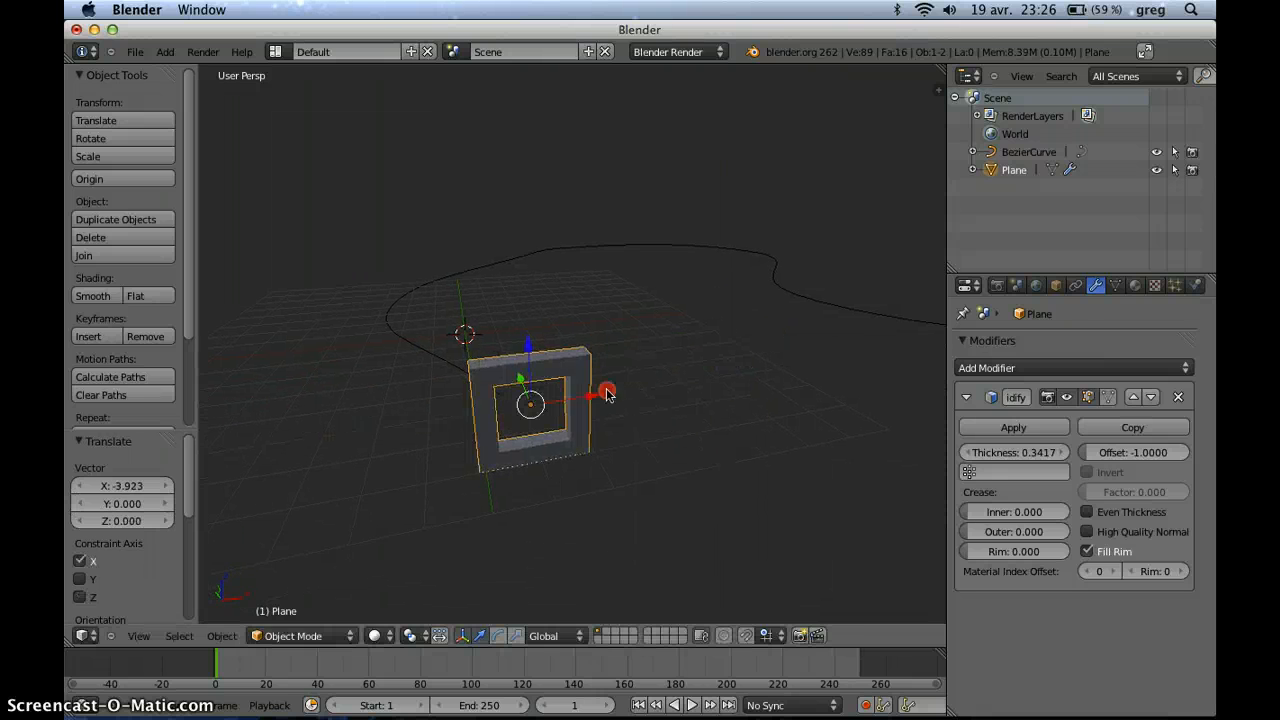
{"action": "middle_click_drag", "start_coordinate": [600, 386], "coordinate": [683, 380]}
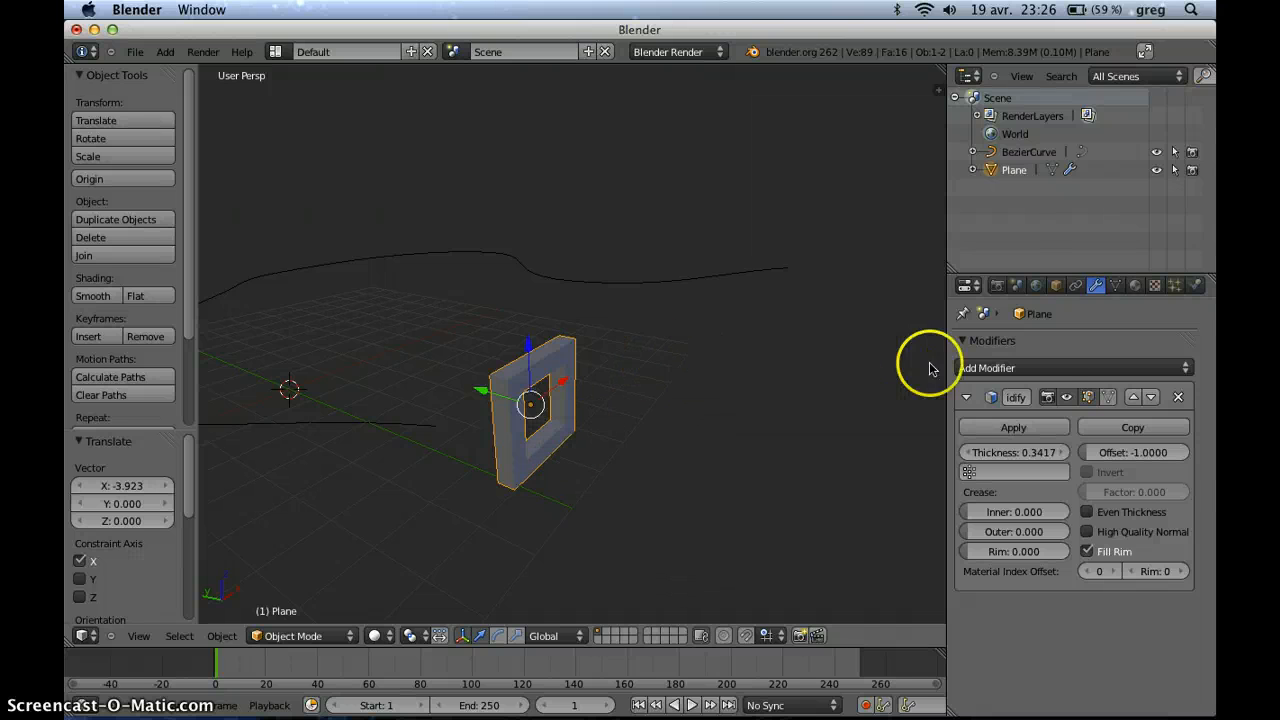
- Add an Array modifier to the frame with a fixed count of 5 copies side by side
{"action": "left_click", "coordinate": [1043, 367]}
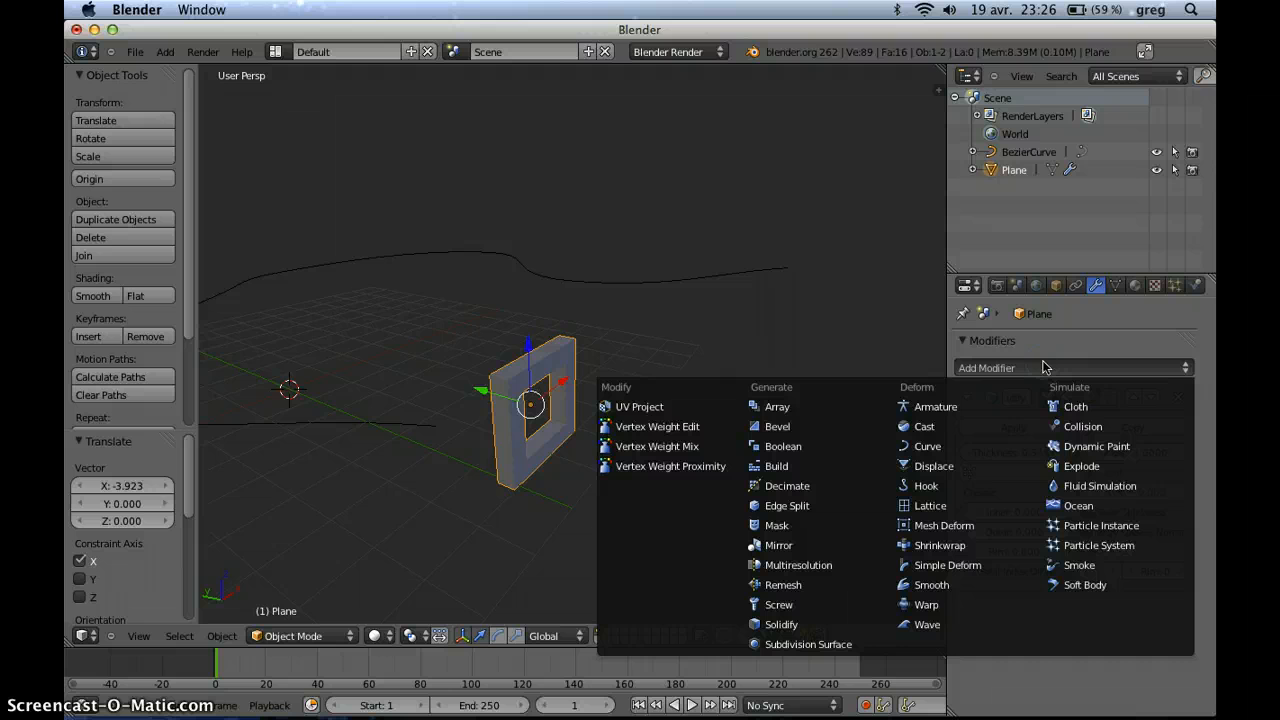
{"action": "left_click", "coordinate": [788, 410]}
{"action": "middle_click_drag", "start_coordinate": [540, 375], "coordinate": [542, 370]}
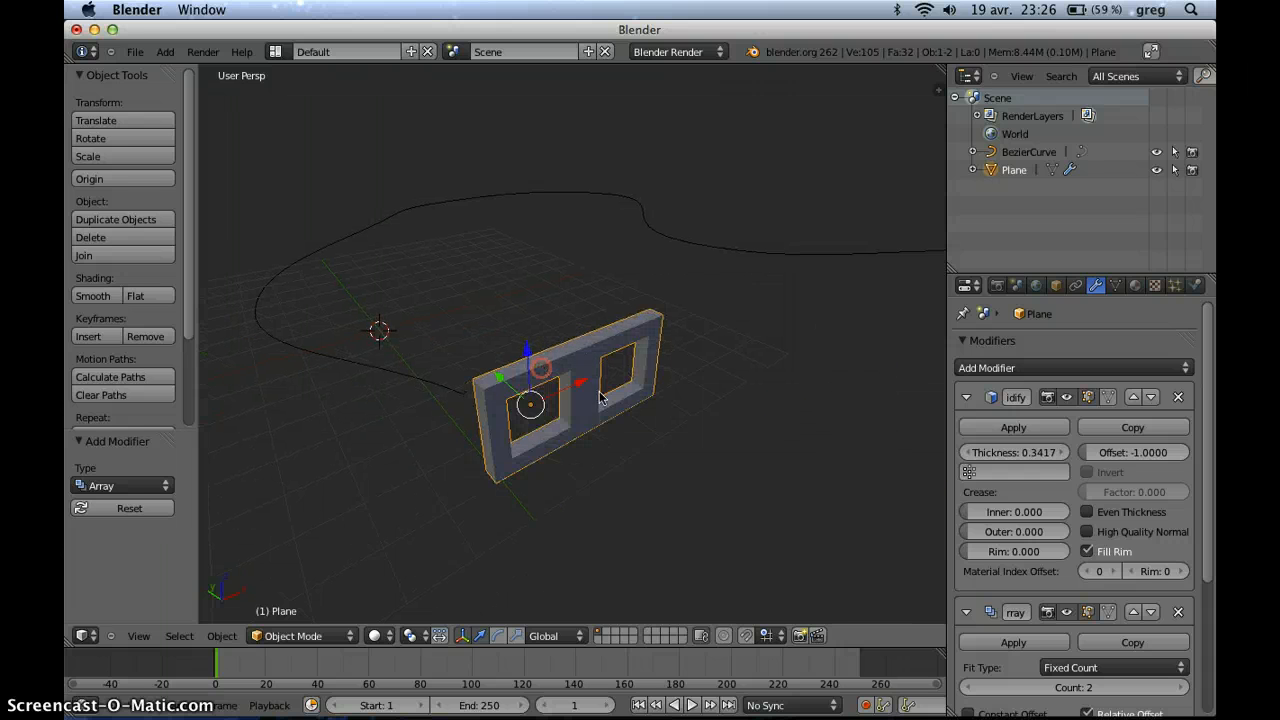
{"action": "scroll", "coordinate": [1140, 500], "scroll_direction": "down", "scroll_amount": 3}
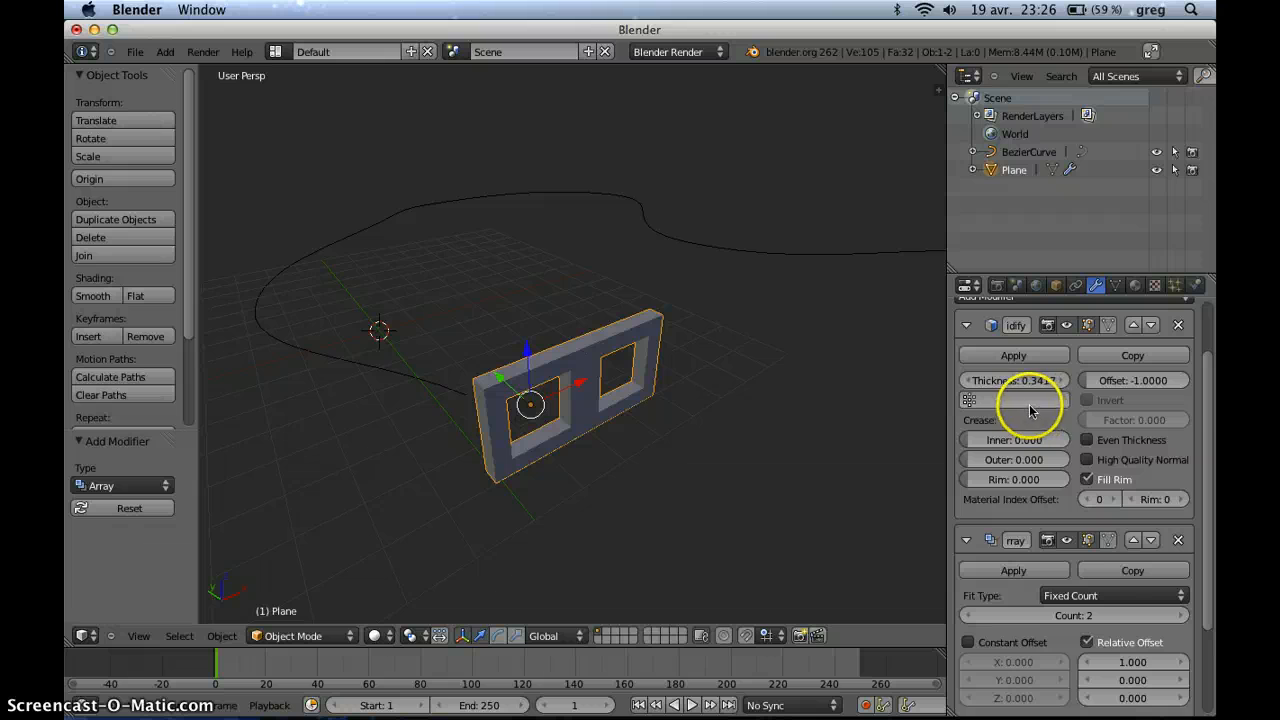
{"action": "scroll", "coordinate": [1114, 560], "scroll_direction": "down", "scroll_amount": 5}
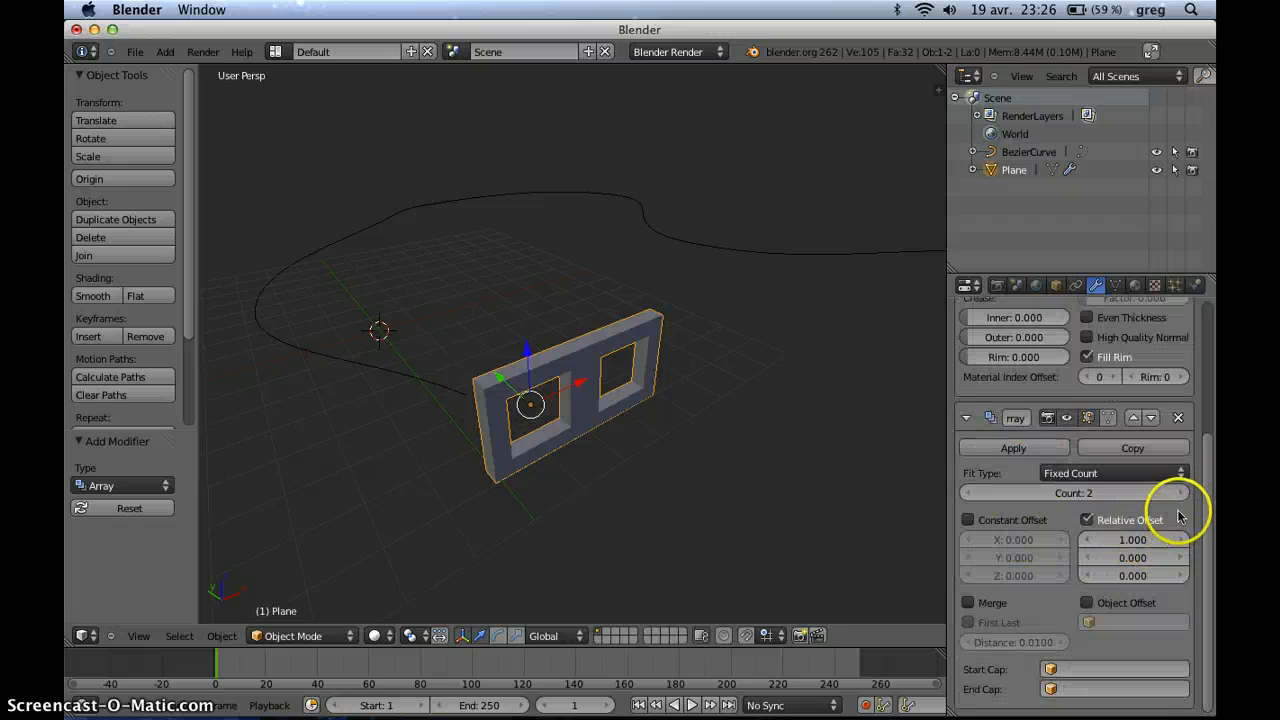
{"action": "left_click", "coordinate": [1181, 492]}
{"action": "left_click", "coordinate": [1181, 492]}
{"action": "left_click", "coordinate": [1181, 492]}
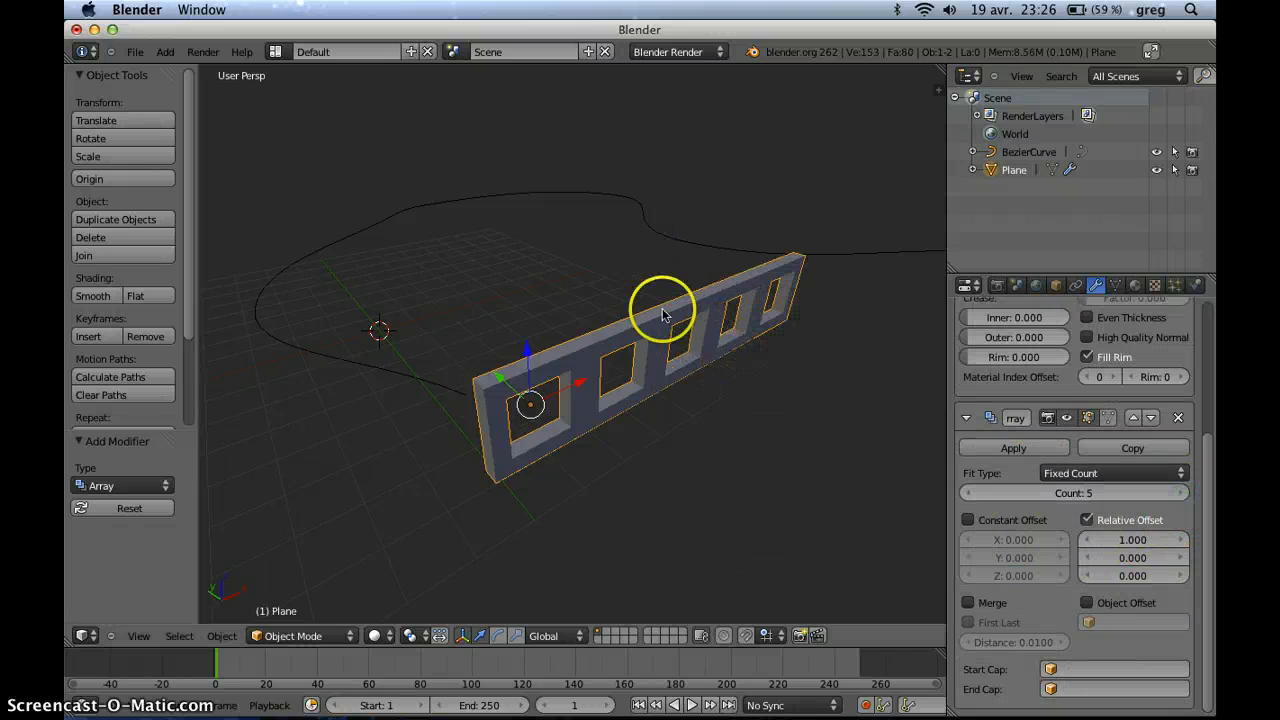
{"action": "middle_click_drag", "start_coordinate": [757, 377], "coordinate": [757, 349]}
{"action": "scroll", "coordinate": [648, 412], "scroll_direction": "up", "scroll_amount": 4}
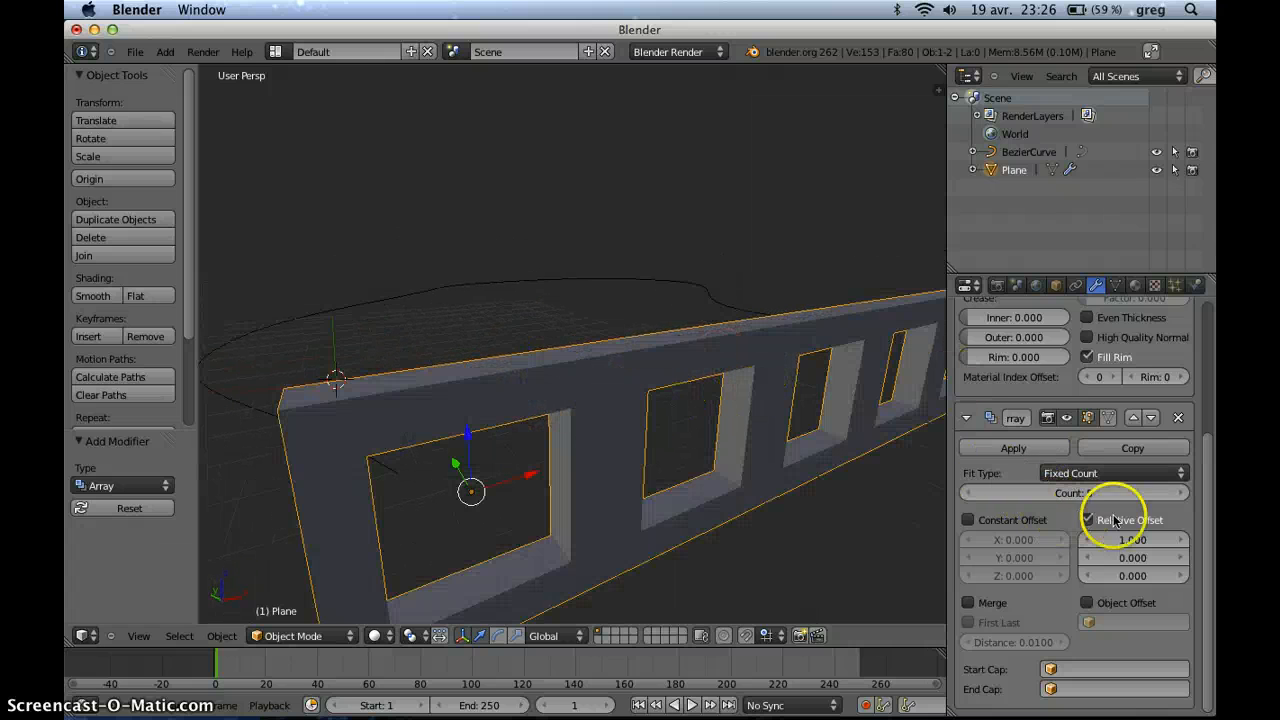
{"action": "scroll", "coordinate": [777, 417], "scroll_direction": "down", "scroll_amount": 4}
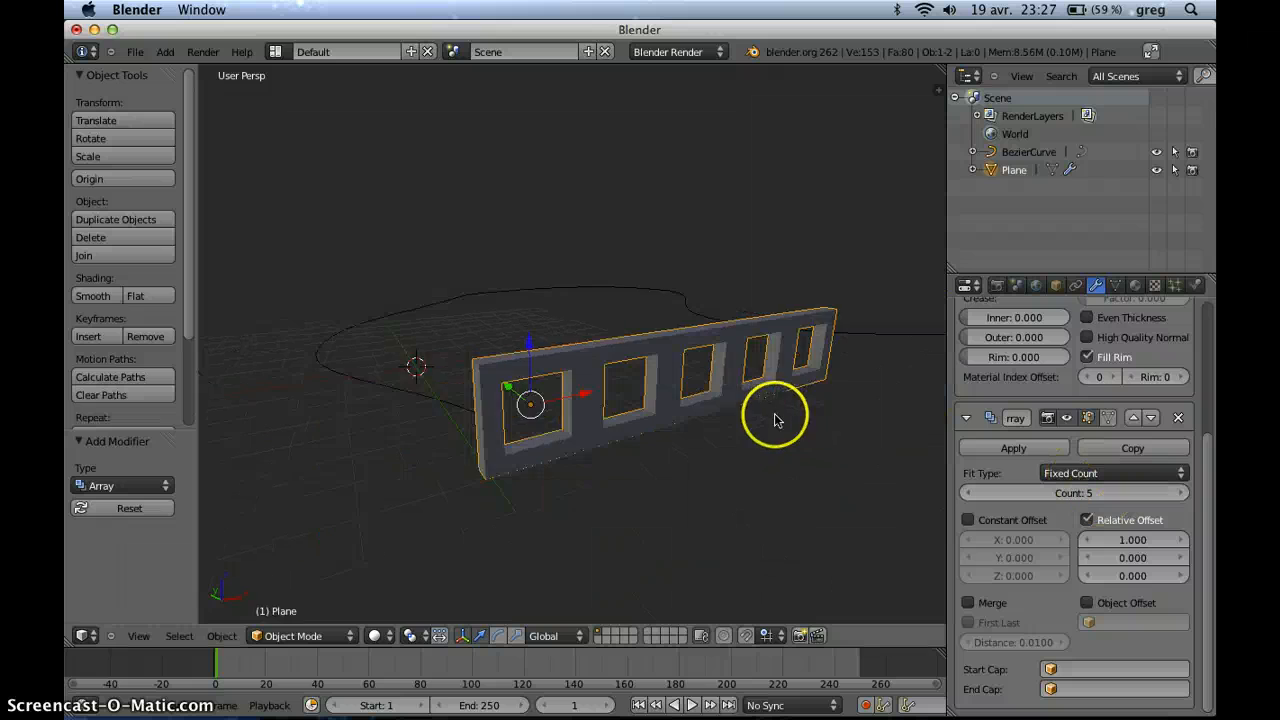
{"action": "middle_click_drag", "start_coordinate": [777, 417], "coordinate": [749, 414]}
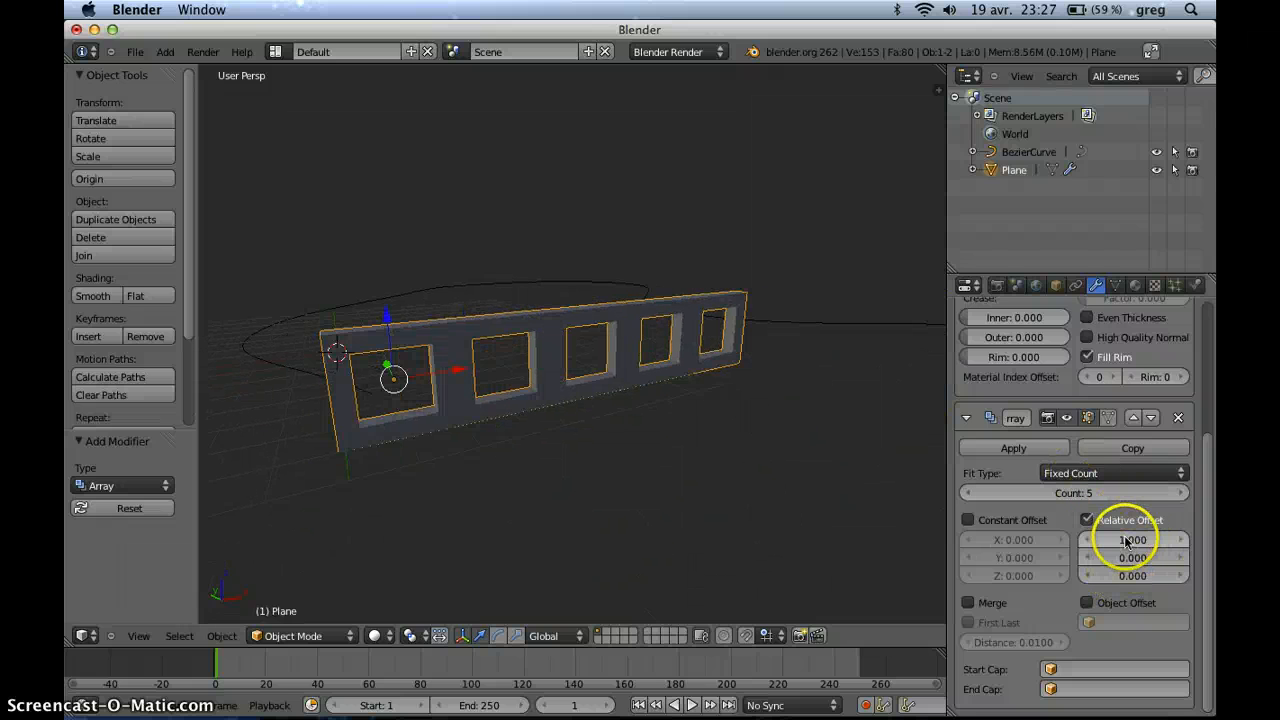
- Set the array's relative X offset to 1.1 to space the frame copies slightly apart
{"action": "right_click", "coordinate": [543, 414]}
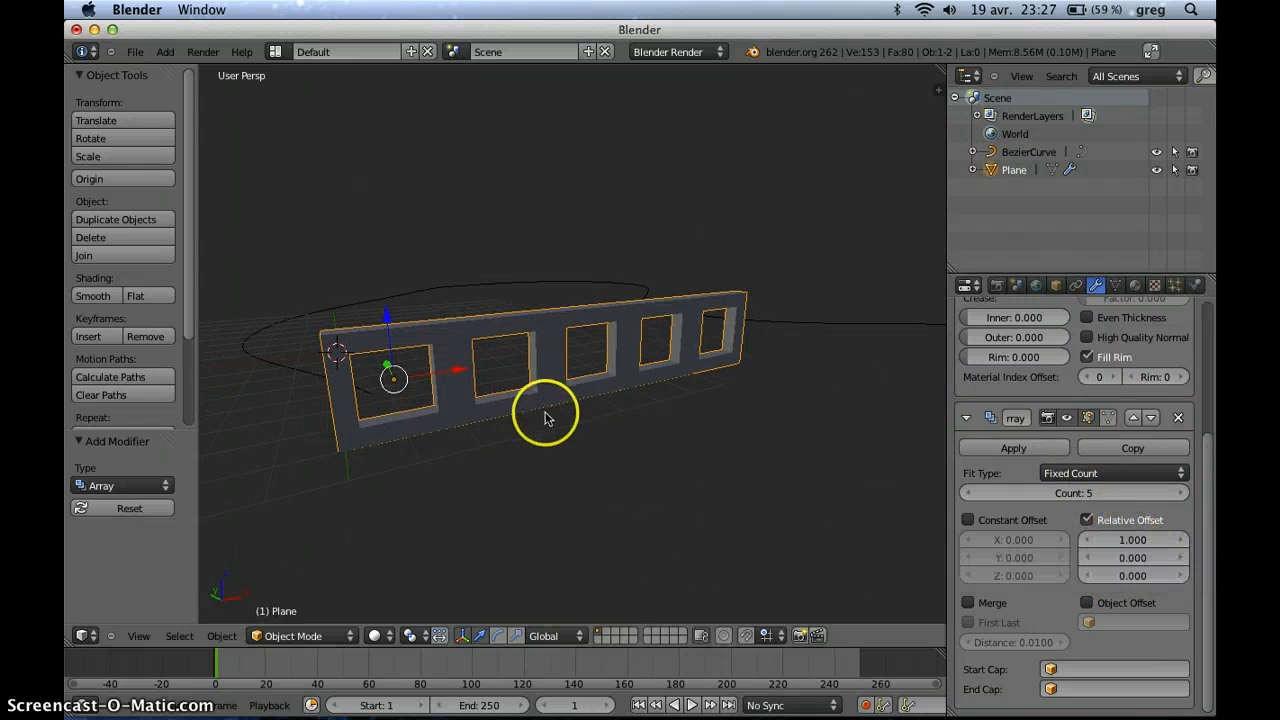
{"action": "mouse_move", "coordinate": [422, 376]}
{"action": "middle_mouse_down"}
{"action": "mouse_move", "coordinate": [447, 390]}
{"action": "mouse_move", "coordinate": [420, 393]}
{"action": "middle_mouse_up"}
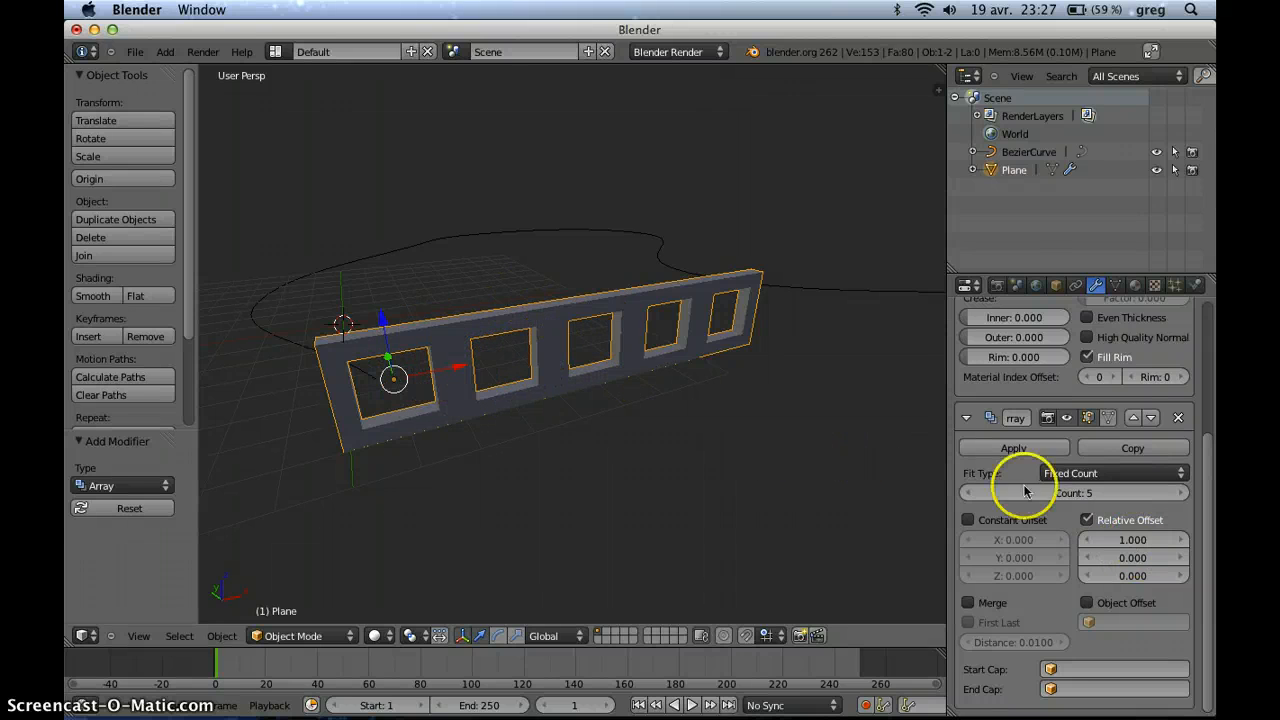
{"action": "left_click", "coordinate": [1179, 540]}
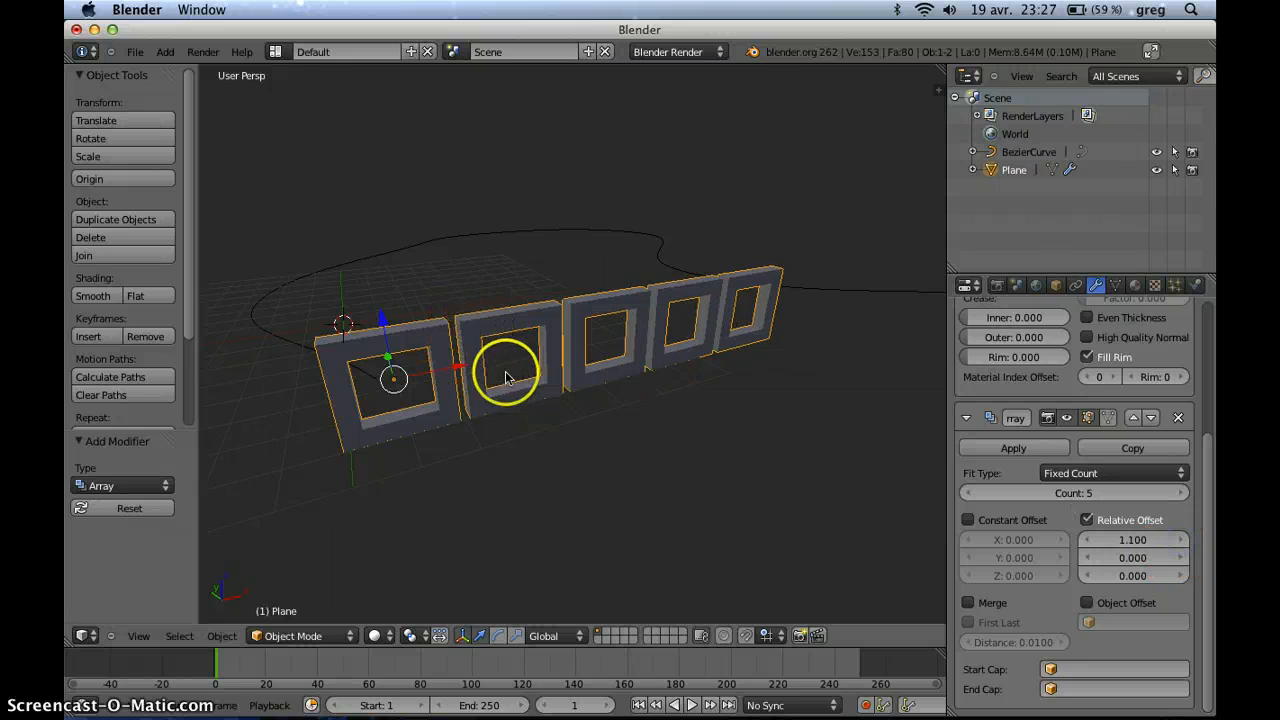
{"action": "scroll", "coordinate": [500, 371], "scroll_direction": "up", "scroll_amount": 3}
{"action": "scroll", "coordinate": [519, 370], "scroll_direction": "down", "scroll_amount": 3}
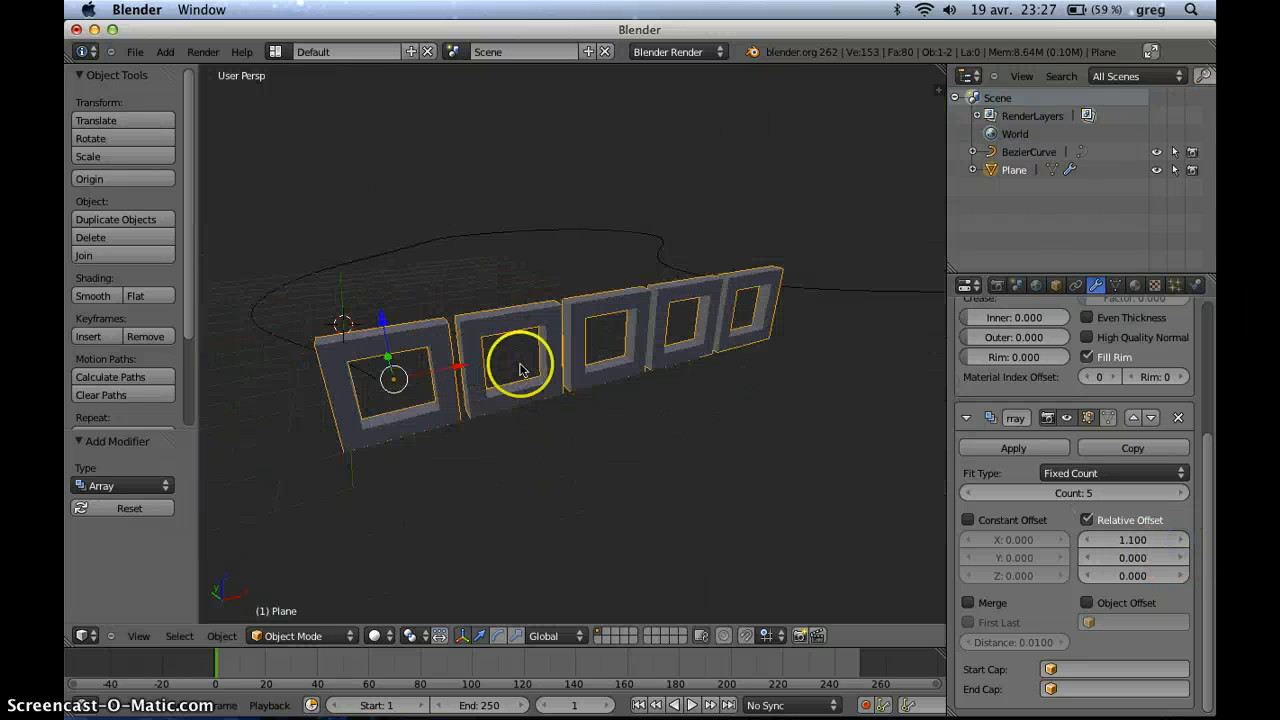
- Set the array's relative X offset to 0 and try a relative Y offset of 2
{"action": "left_click", "coordinate": [1123, 540]}
{"action": "key", "text": "Return"}
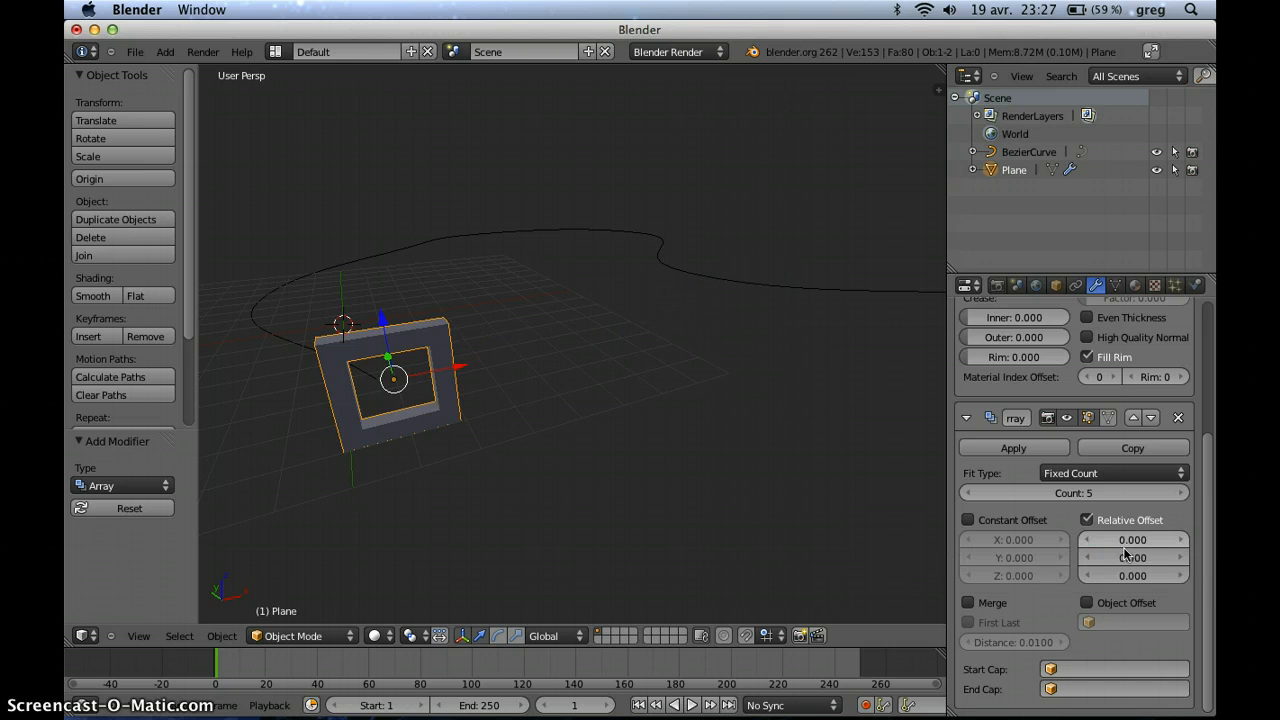
{"action": "left_click", "coordinate": [1130, 561]}
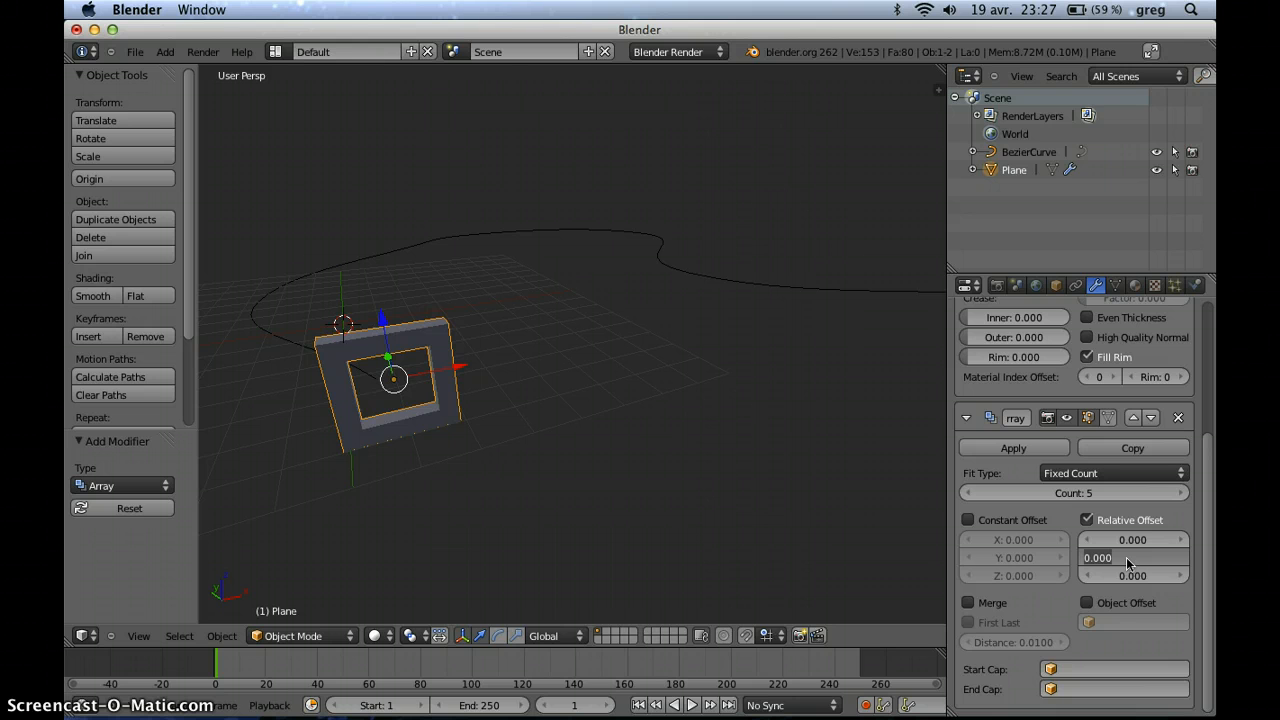
{"action": "type", "text": "2"}
{"action": "key", "text": "Return"}
- Return the array's relative Y offset to 0 and set its relative Z offset to 2
{"action": "left_click", "coordinate": [1124, 557]}
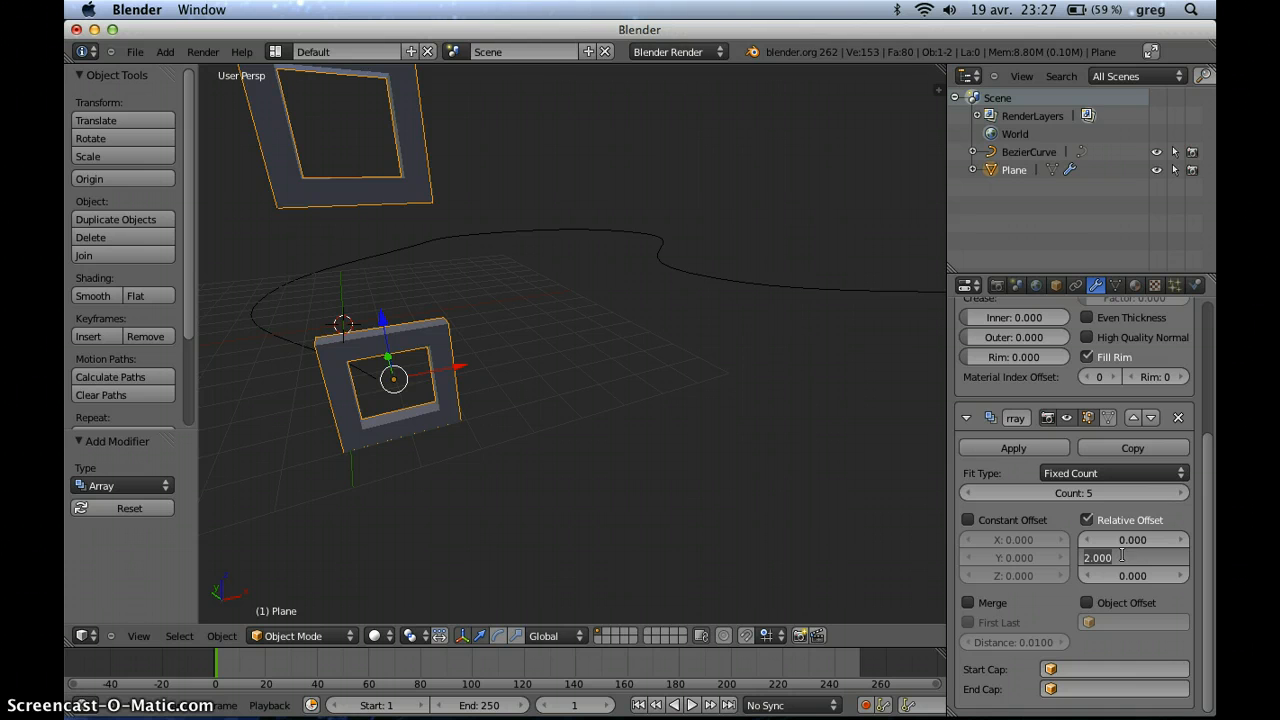
{"action": "type", "text": "0"}
{"action": "key", "text": "Return"}
{"action": "left_click", "coordinate": [1120, 575]}
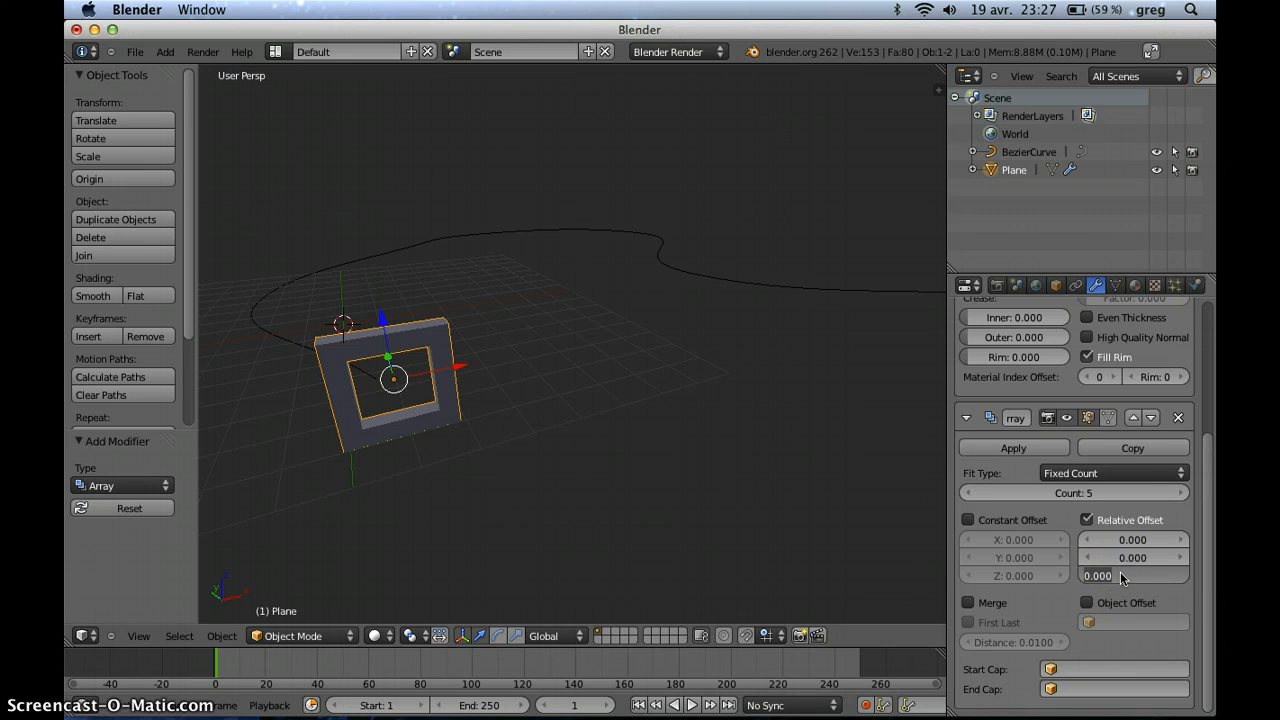
{"action": "key", "text": "Return"}
{"action": "scroll", "coordinate": [412, 368], "scroll_direction": "down", "scroll_amount": 3}
{"action": "middle_click_drag", "start_coordinate": [405, 367], "coordinate": [530, 388]}
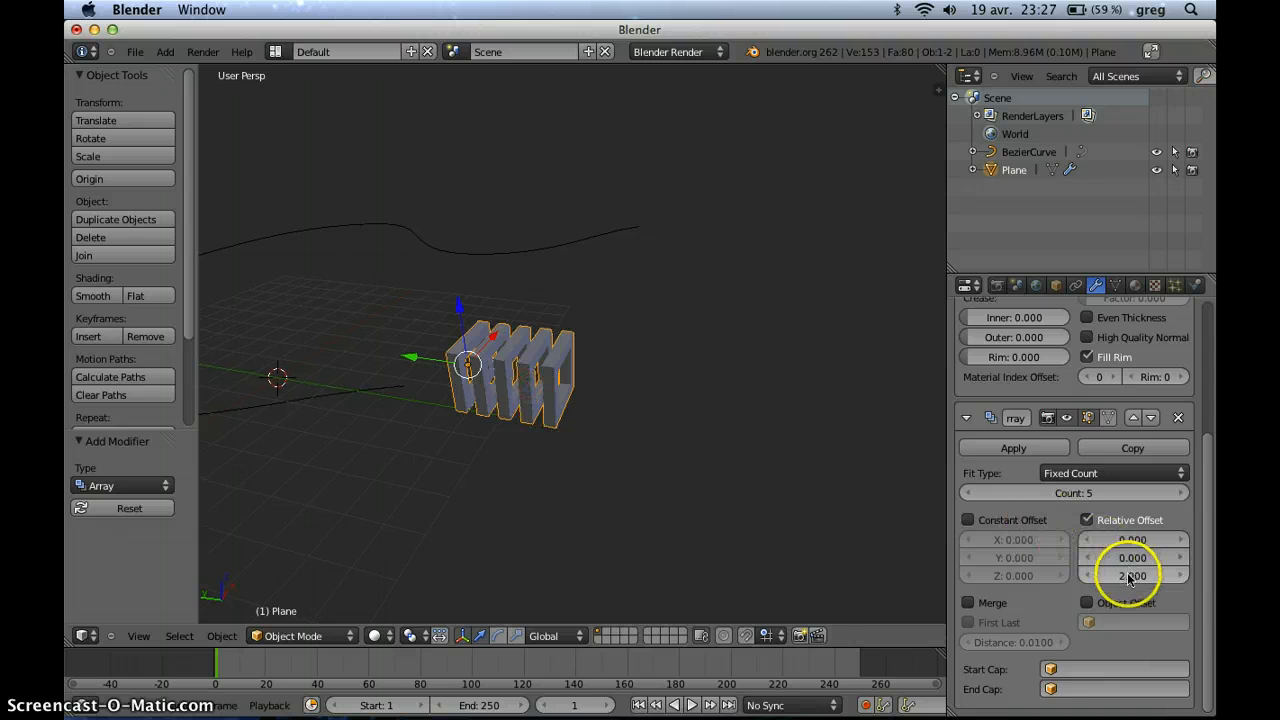
{"action": "middle_click_drag", "start_coordinate": [550, 388], "coordinate": [608, 394]}
{"action": "scroll", "coordinate": [600, 383], "scroll_direction": "up", "scroll_amount": 6}
{"action": "scroll", "coordinate": [602, 383], "scroll_direction": "down", "scroll_amount": 3}
{"action": "scroll", "coordinate": [607, 395], "scroll_direction": "down", "scroll_amount": 6}
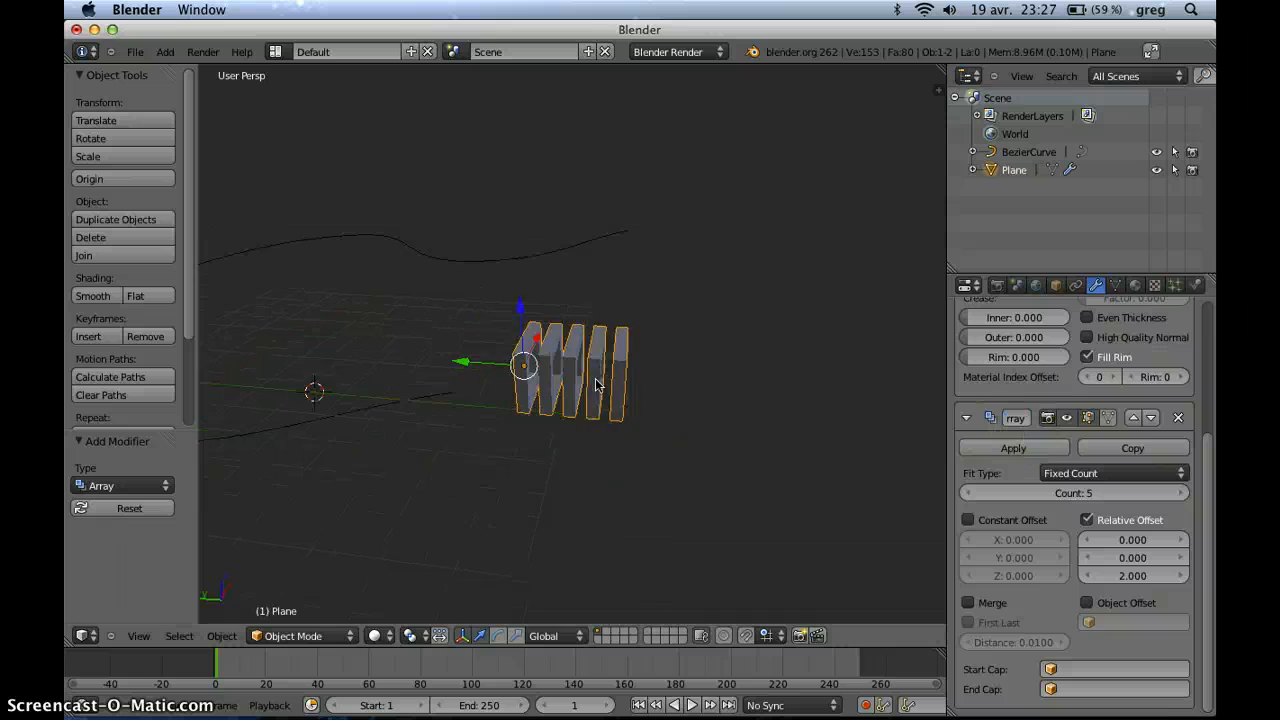
- Increase the Array modifier's fixed count to 48 copies, trying 33 on the way
{"action": "left_click_drag", "start_coordinate": [1078, 500], "coordinate": [1128, 494]}
{"action": "middle_click_drag", "start_coordinate": [828, 452], "coordinate": [680, 367]}
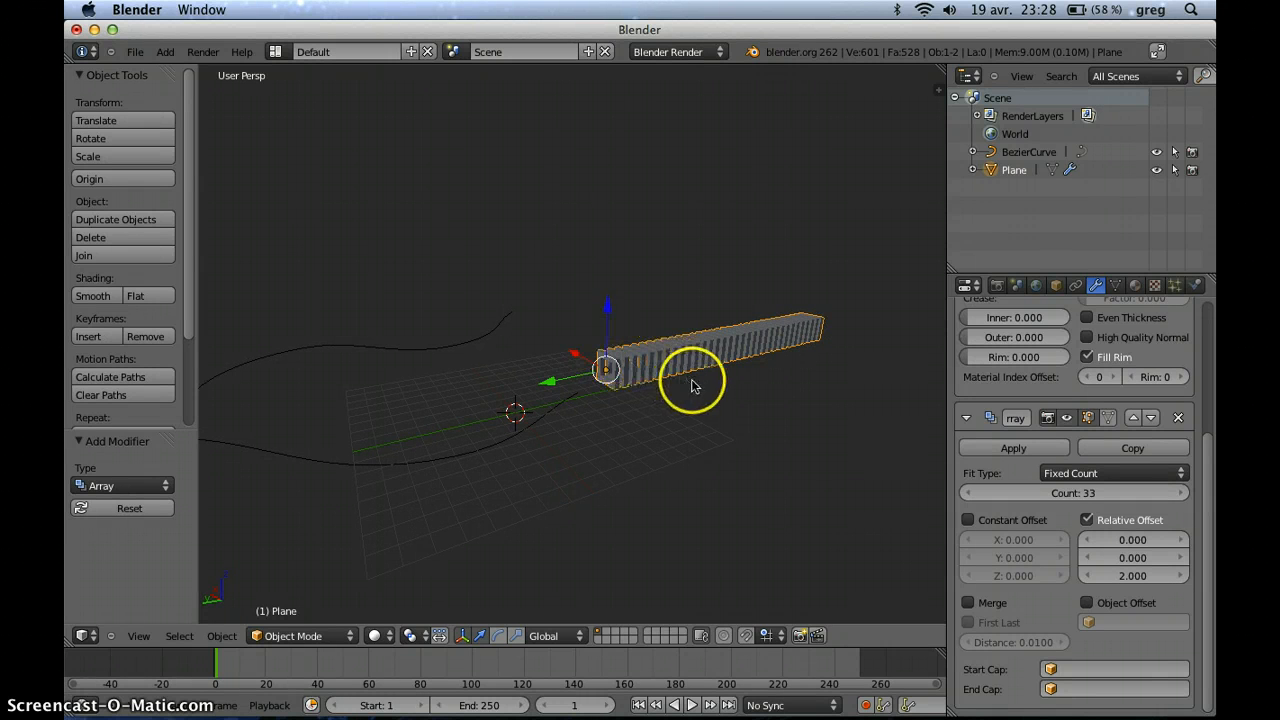
{"action": "scroll", "coordinate": [695, 386], "scroll_direction": "up", "scroll_amount": 4}
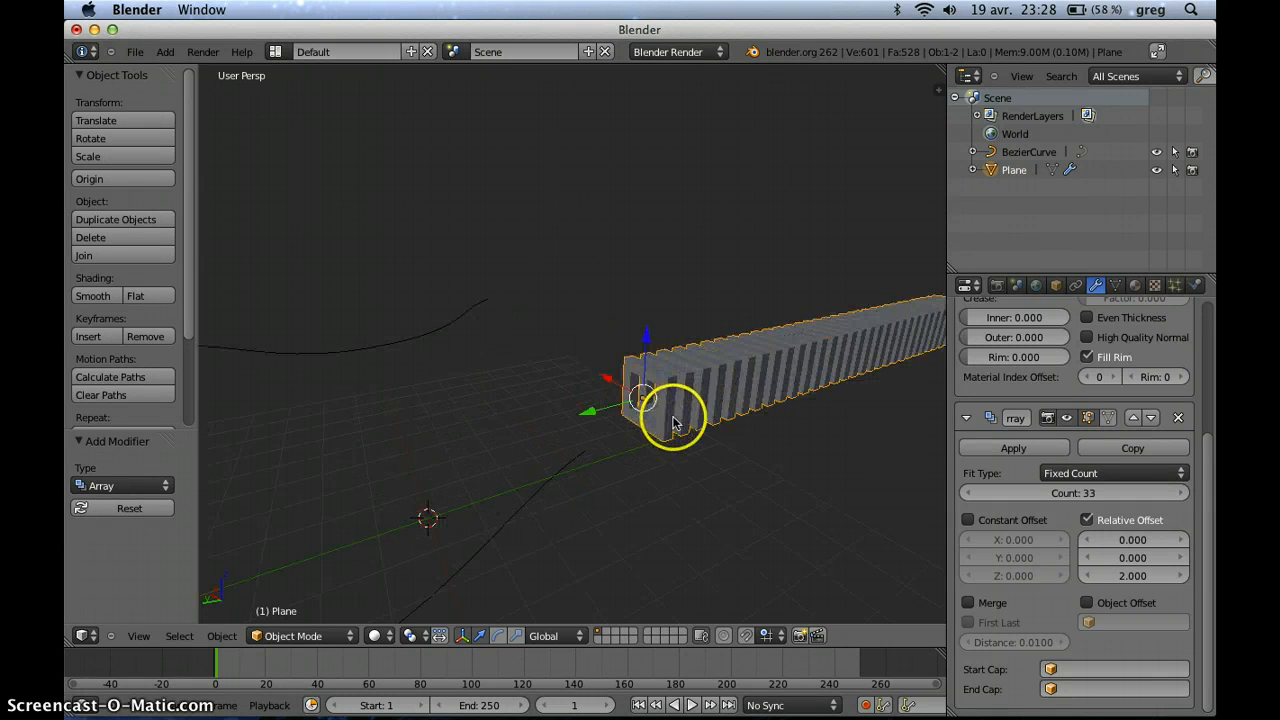
{"action": "scroll", "coordinate": [735, 425], "scroll_direction": "down", "scroll_amount": 4}
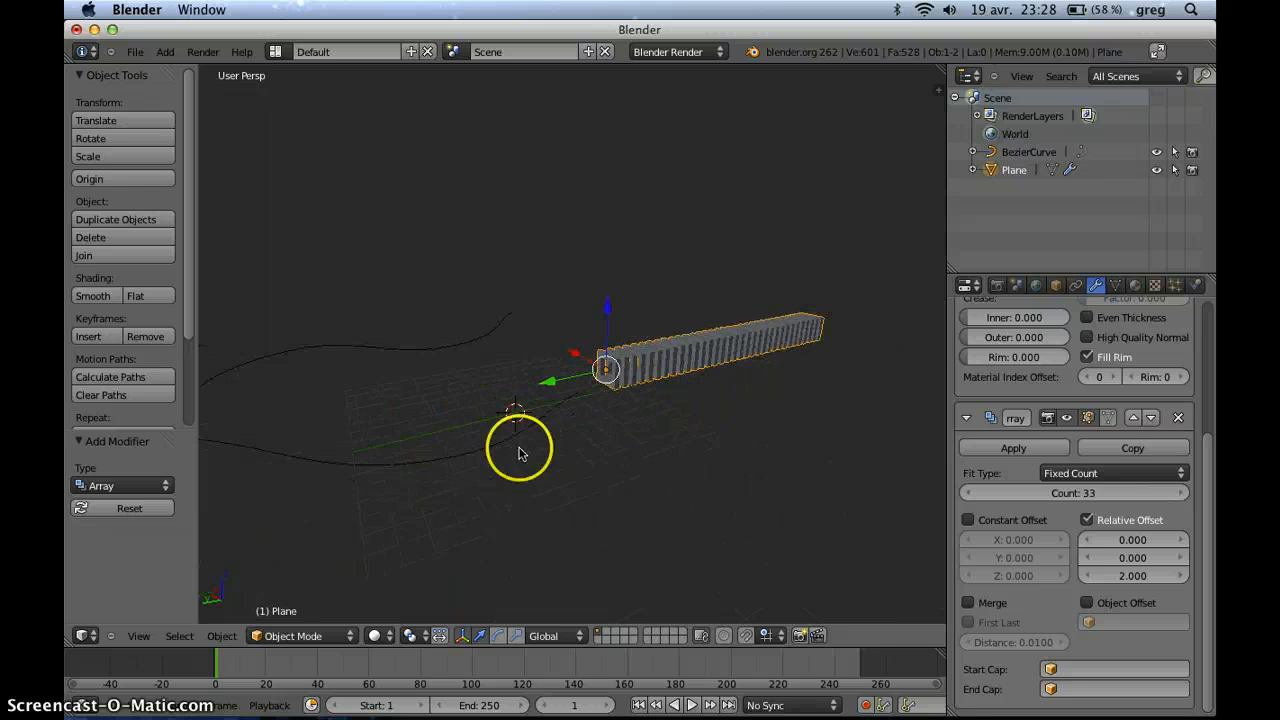
{"action": "middle_click_drag", "start_coordinate": [630, 403], "coordinate": [679, 447]}
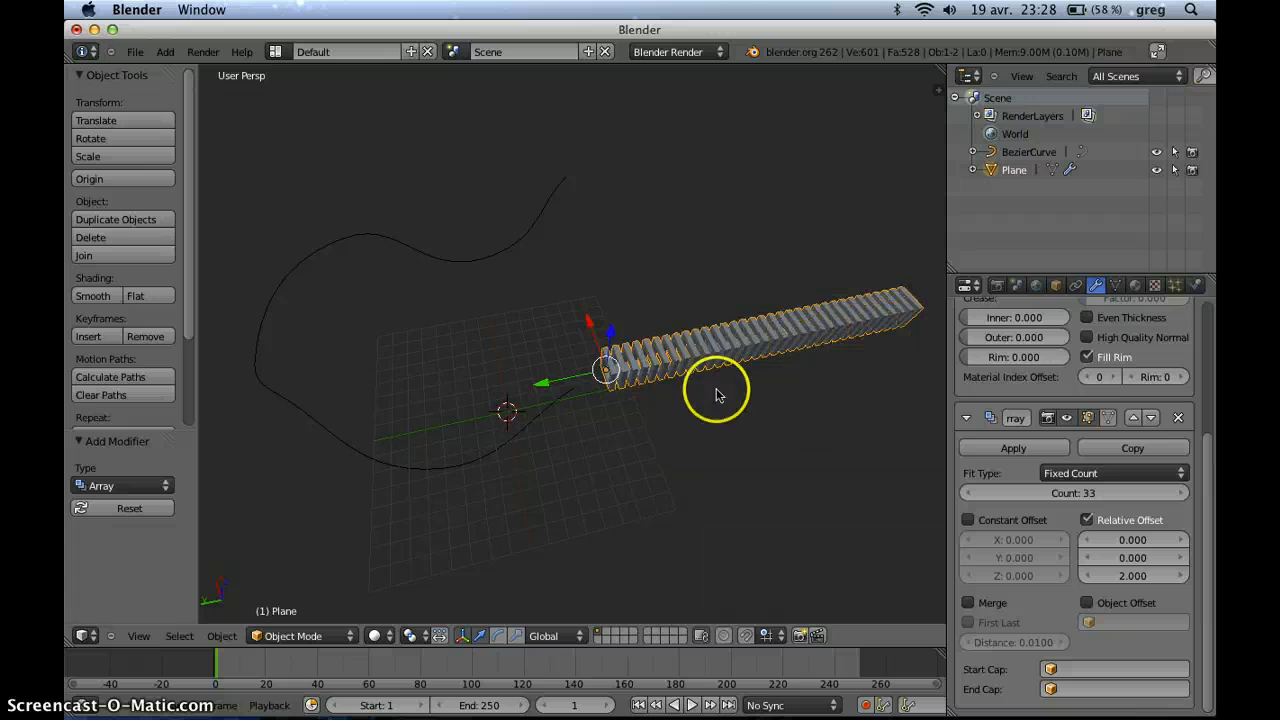
{"action": "middle_click_drag", "start_coordinate": [720, 386], "coordinate": [686, 457]}
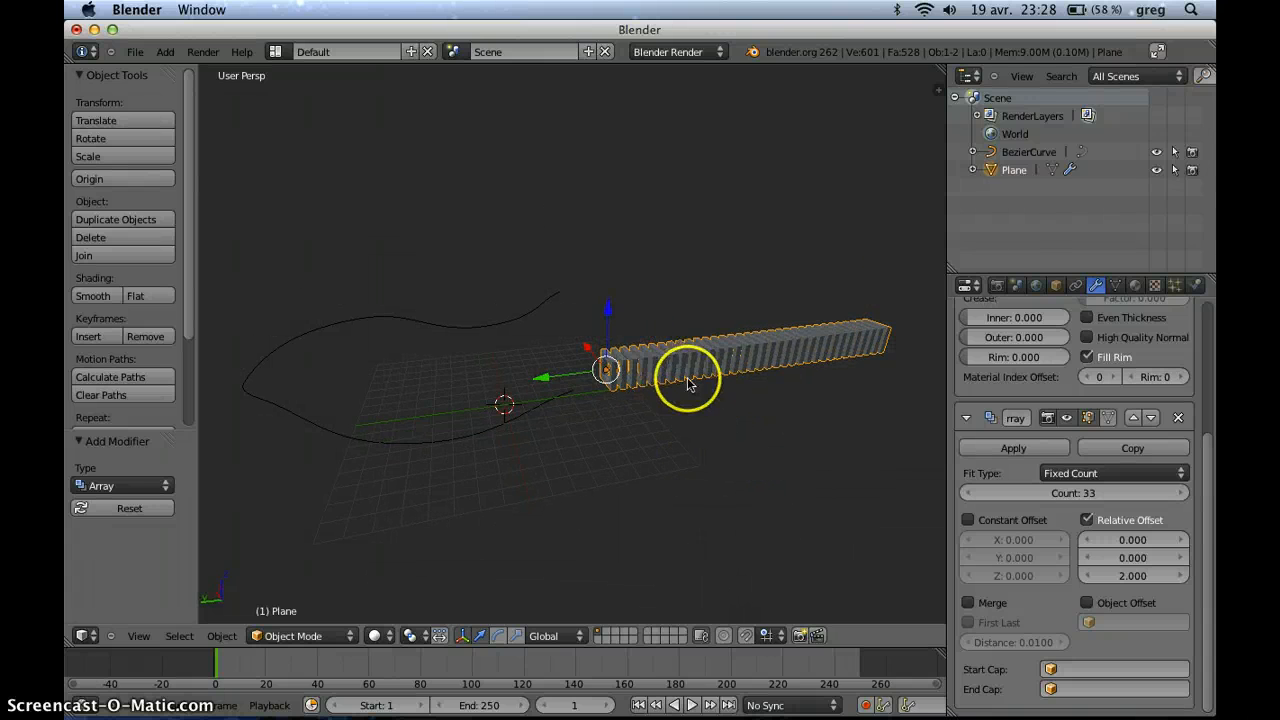
{"action": "left_click", "coordinate": [1097, 495]}
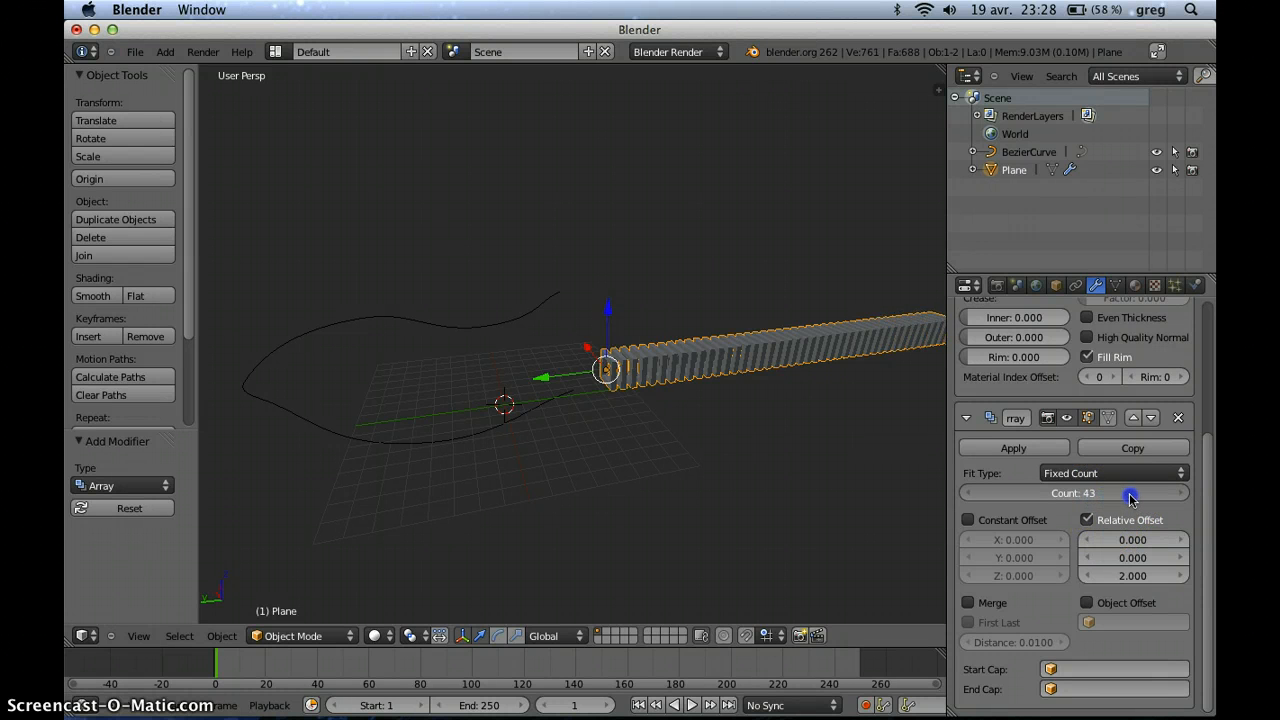
- Add a Curve modifier to the arrayed frame and choose BezierCurve as its deforming object
{"action": "scroll", "coordinate": [1094, 349], "scroll_direction": "up", "scroll_amount": 5}
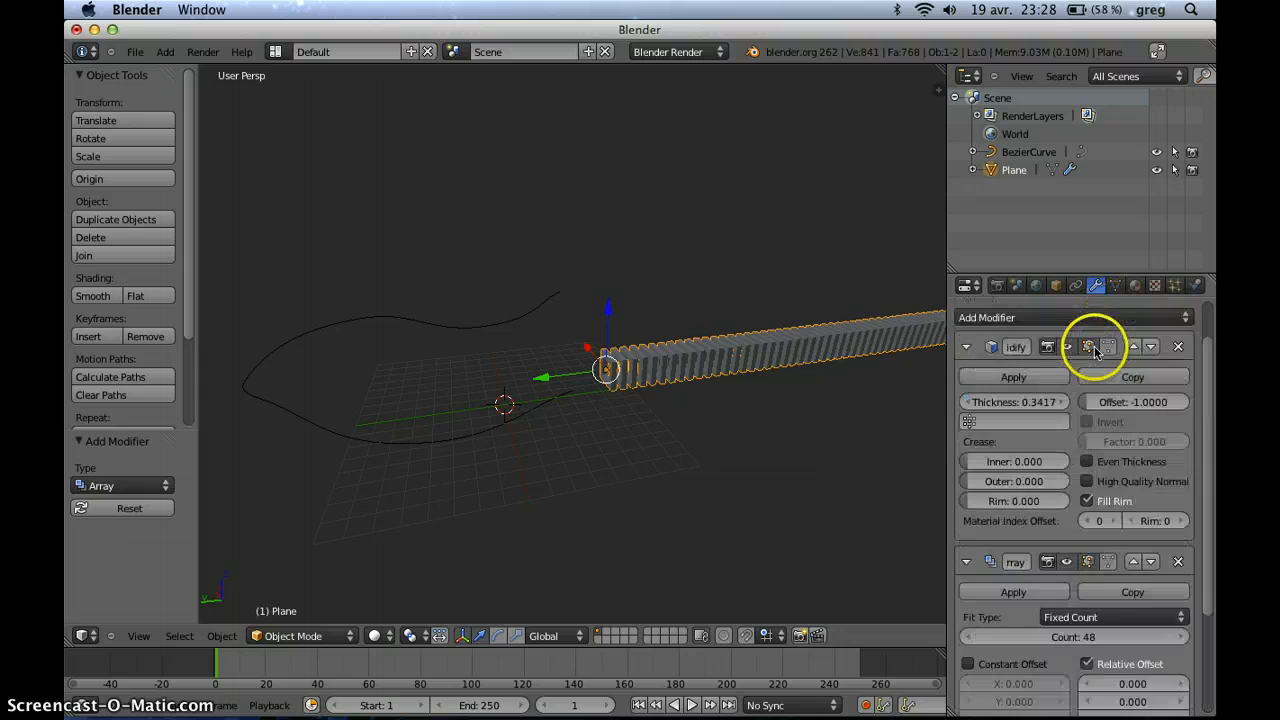
{"action": "left_click", "coordinate": [1040, 370]}
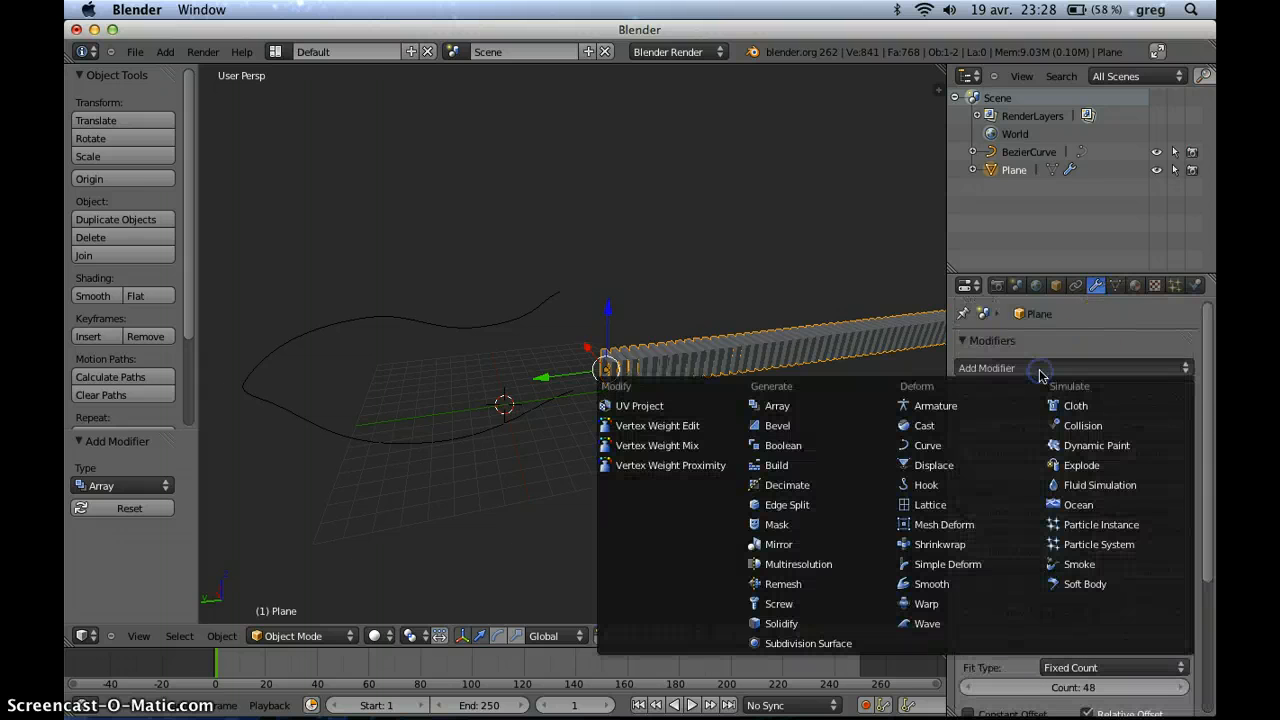
{"action": "left_click", "coordinate": [928, 445]}
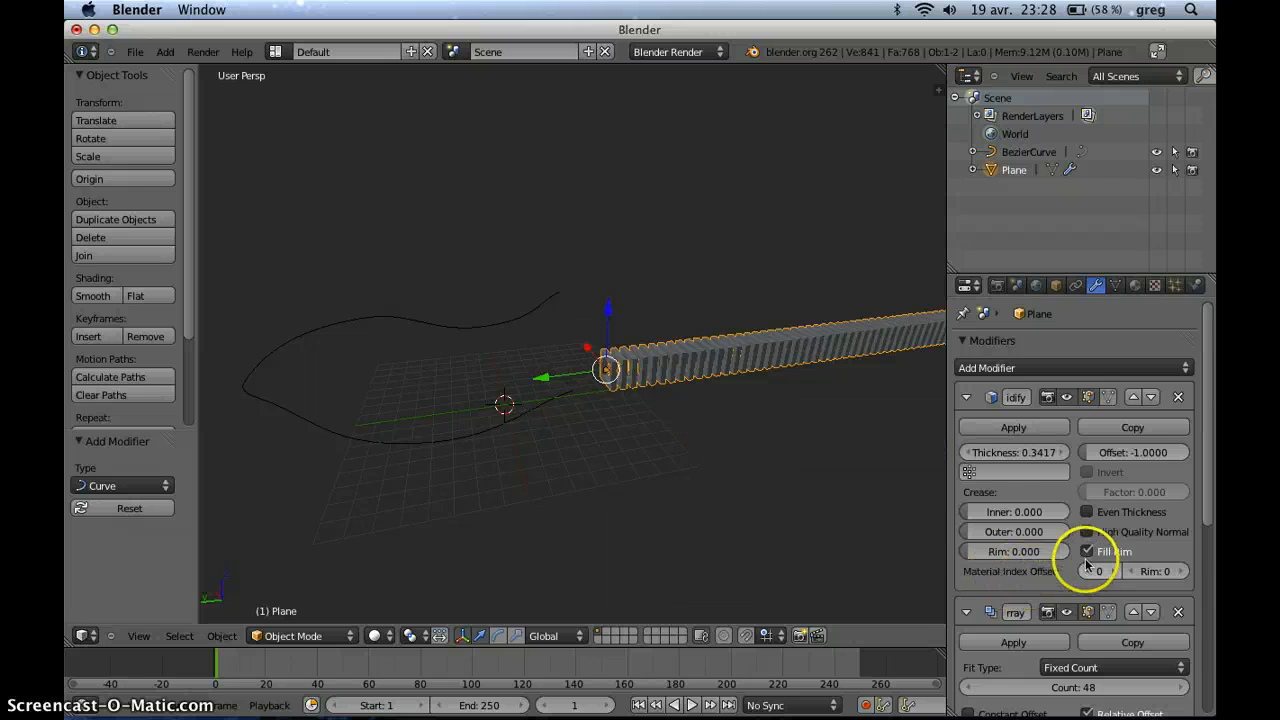
{"action": "scroll", "coordinate": [1070, 545], "scroll_direction": "down", "scroll_amount": 6}
{"action": "scroll", "coordinate": [1124, 607], "scroll_direction": "down", "scroll_amount": 3}
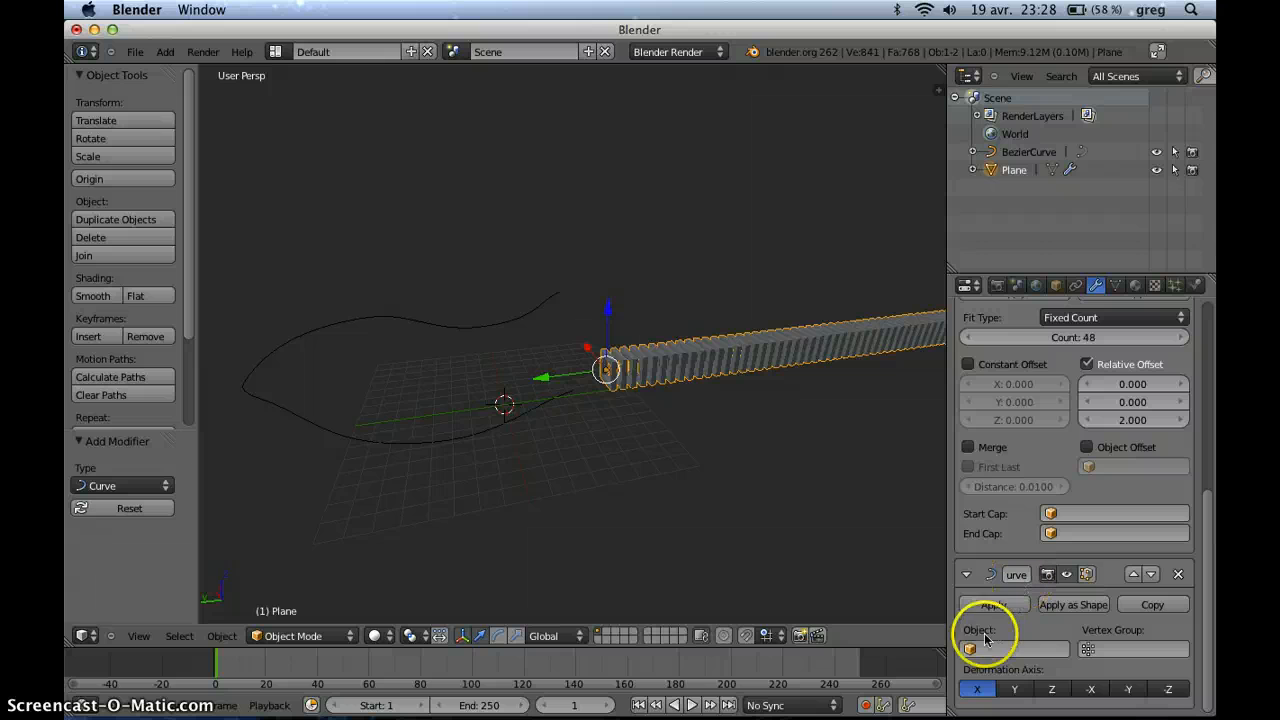
{"action": "left_click_drag", "start_coordinate": [948, 636], "coordinate": [908, 632]}
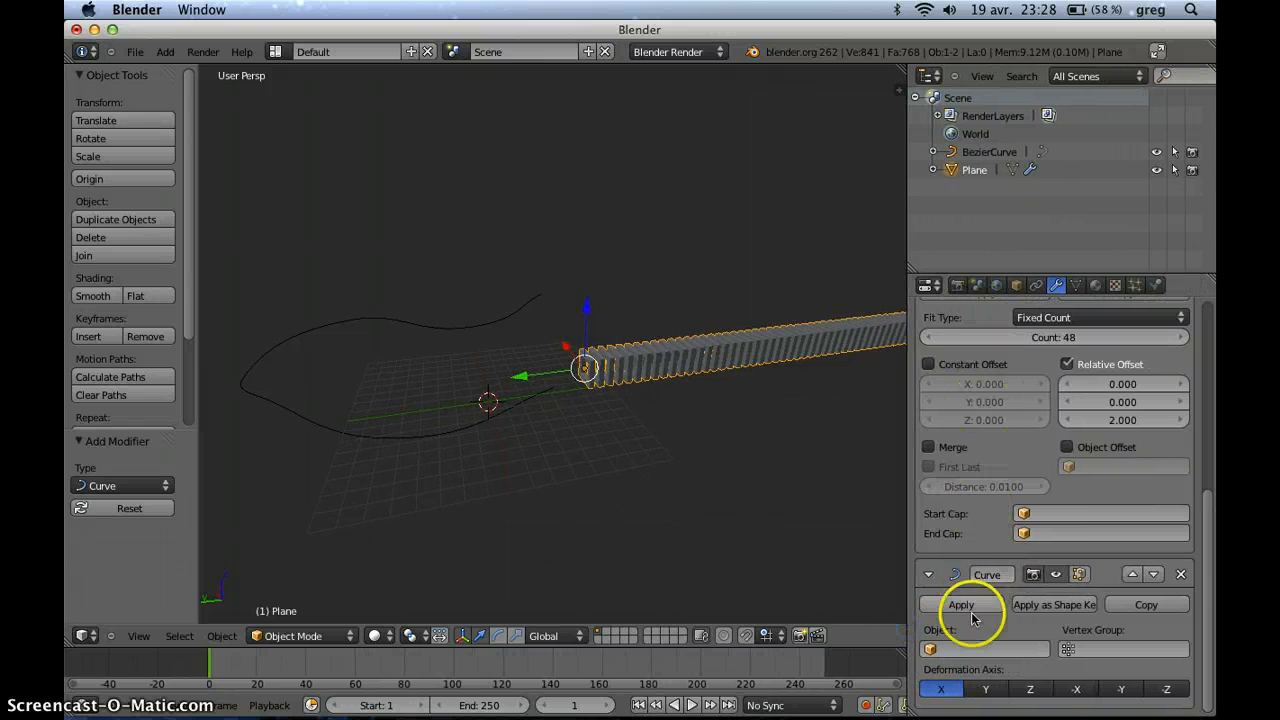
{"action": "left_click", "coordinate": [930, 649]}
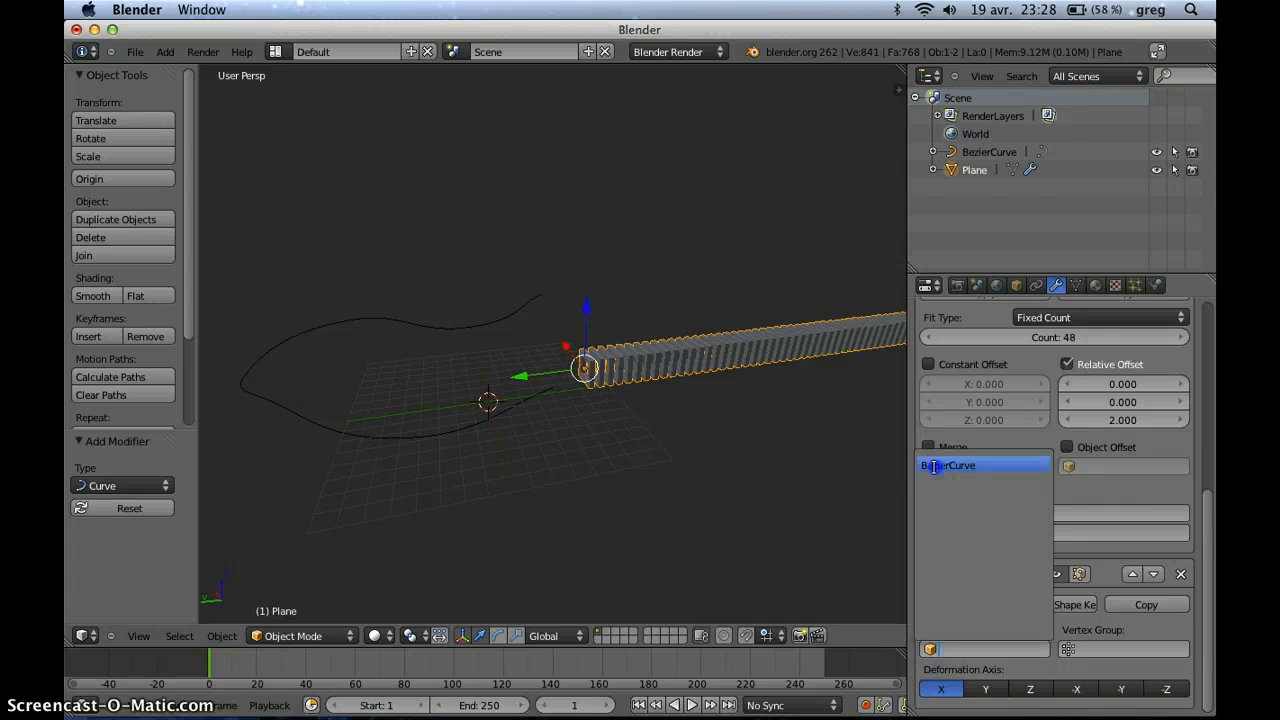
{"action": "left_click", "coordinate": [940, 465]}
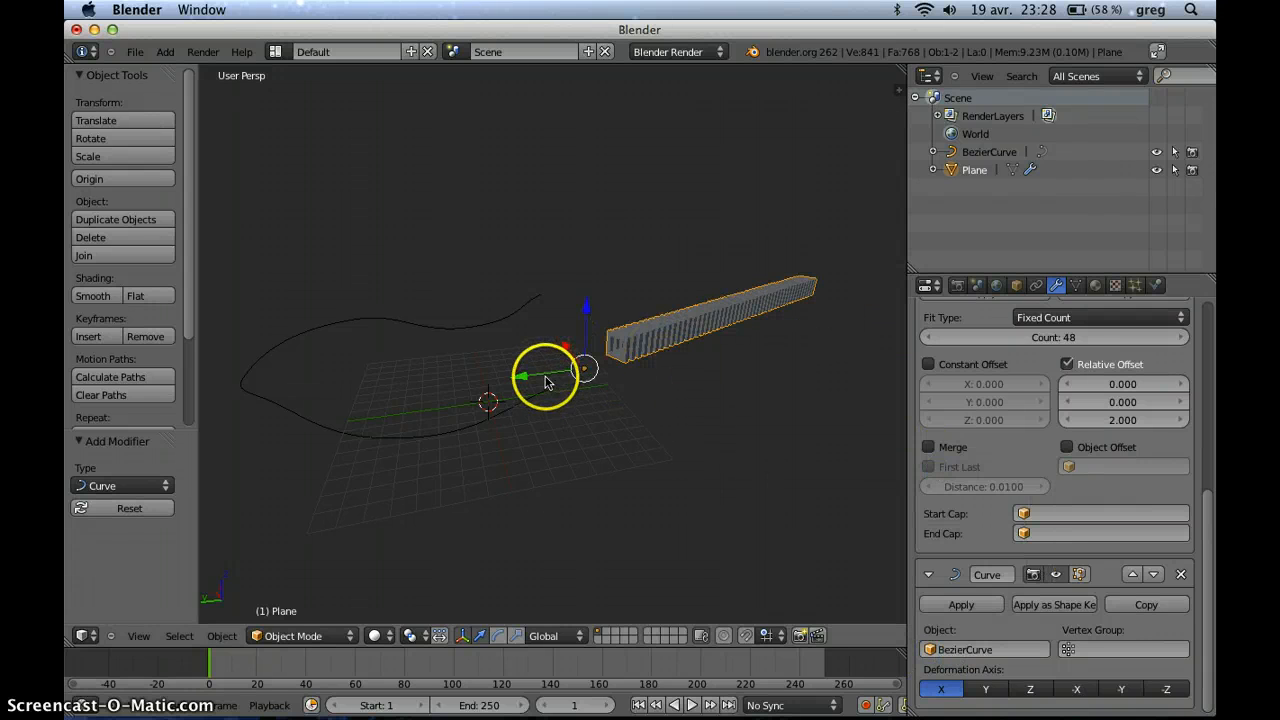
- Slide the frame array along the Y axis onto the start of the curve and maximize the 3D view without the tool shelf
{"action": "left_click_drag", "start_coordinate": [545, 381], "coordinate": [165, 411]}
{"action": "middle_click_drag", "start_coordinate": [425, 426], "coordinate": [443, 400]}
{"action": "key", "text": "shift+space"}
{"action": "middle_click_drag", "start_coordinate": [689, 449], "coordinate": [711, 558]}
{"action": "key", "text": "t"}
{"action": "middle_click_drag", "start_coordinate": [651, 463], "coordinate": [692, 455]}
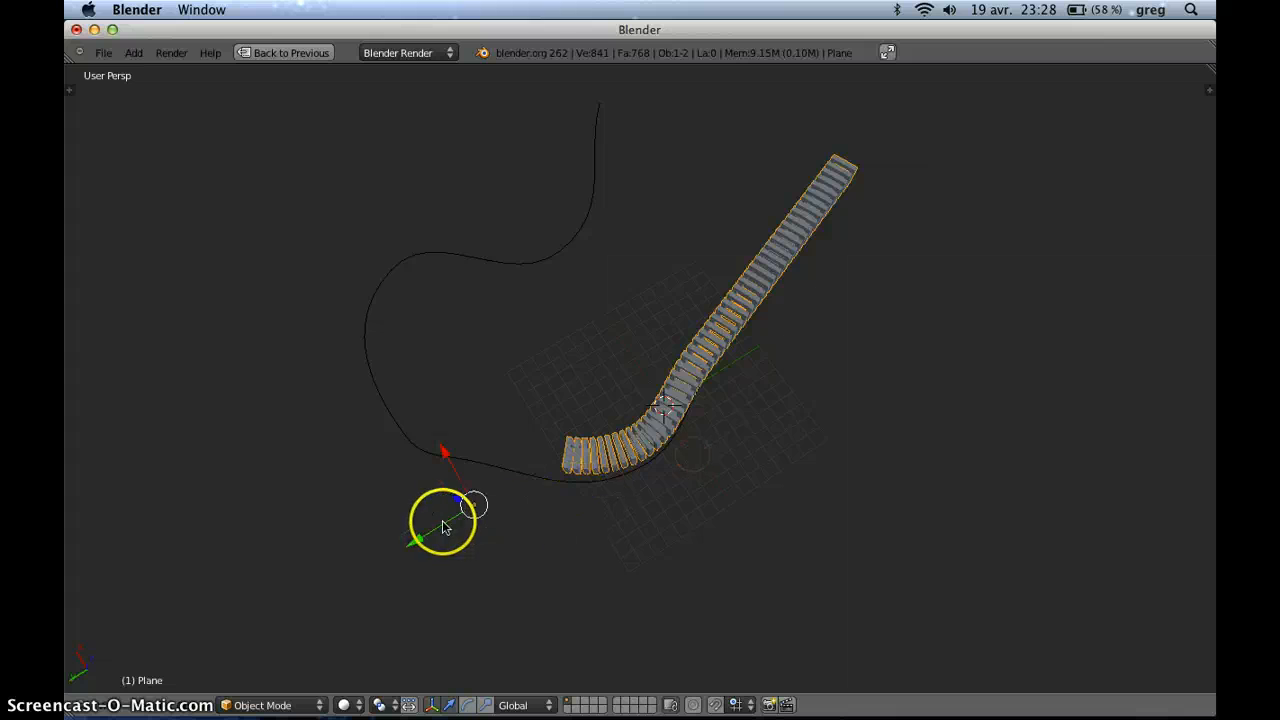
- Move the frame array much further along the Y axis so it bends around the curve's far turns
{"action": "left_click_drag", "start_coordinate": [443, 527], "coordinate": [100, 572]}
{"action": "scroll", "coordinate": [466, 514], "scroll_direction": "down", "scroll_amount": 2}
{"action": "middle_click_drag", "start_coordinate": [485, 501], "coordinate": [524, 494], "text": "shift"}
{"action": "left_click_drag", "start_coordinate": [429, 566], "coordinate": [69, 534]}
{"action": "middle_click_drag", "start_coordinate": [459, 527], "coordinate": [502, 507], "text": "shift"}
{"action": "scroll", "coordinate": [502, 507], "scroll_direction": "up", "scroll_amount": 3}
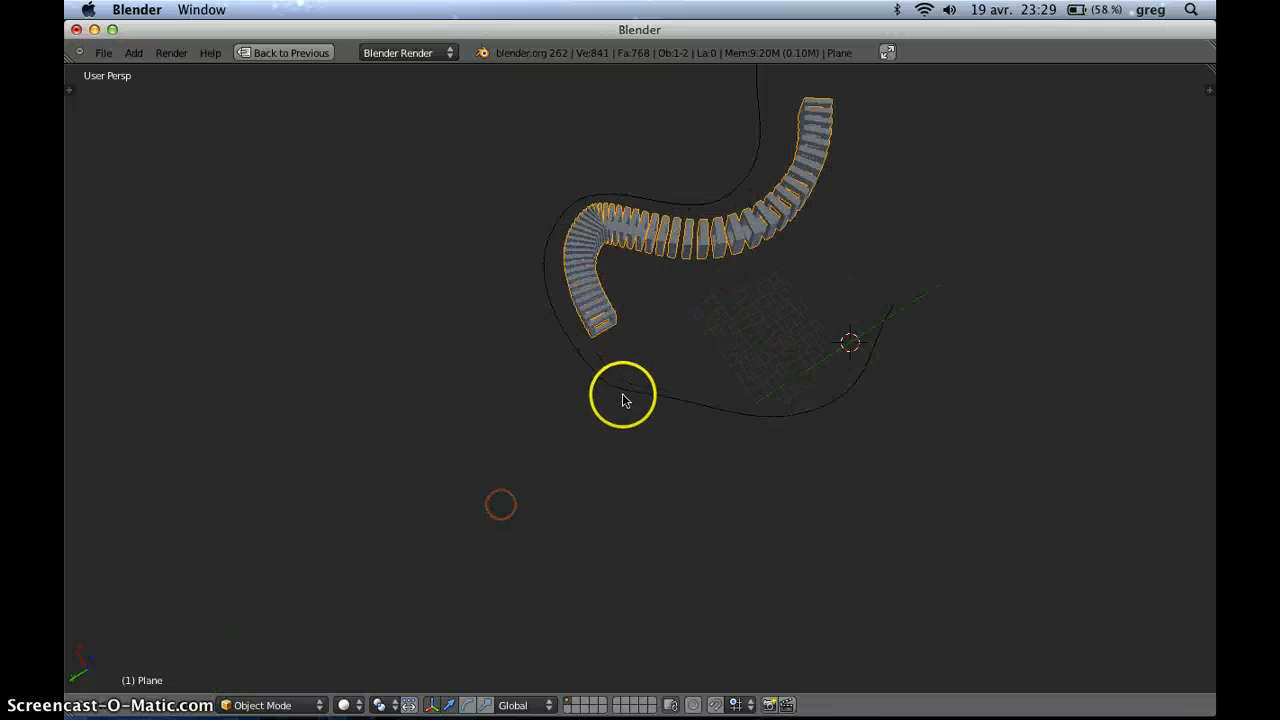
{"action": "right_click", "coordinate": [726, 392]}
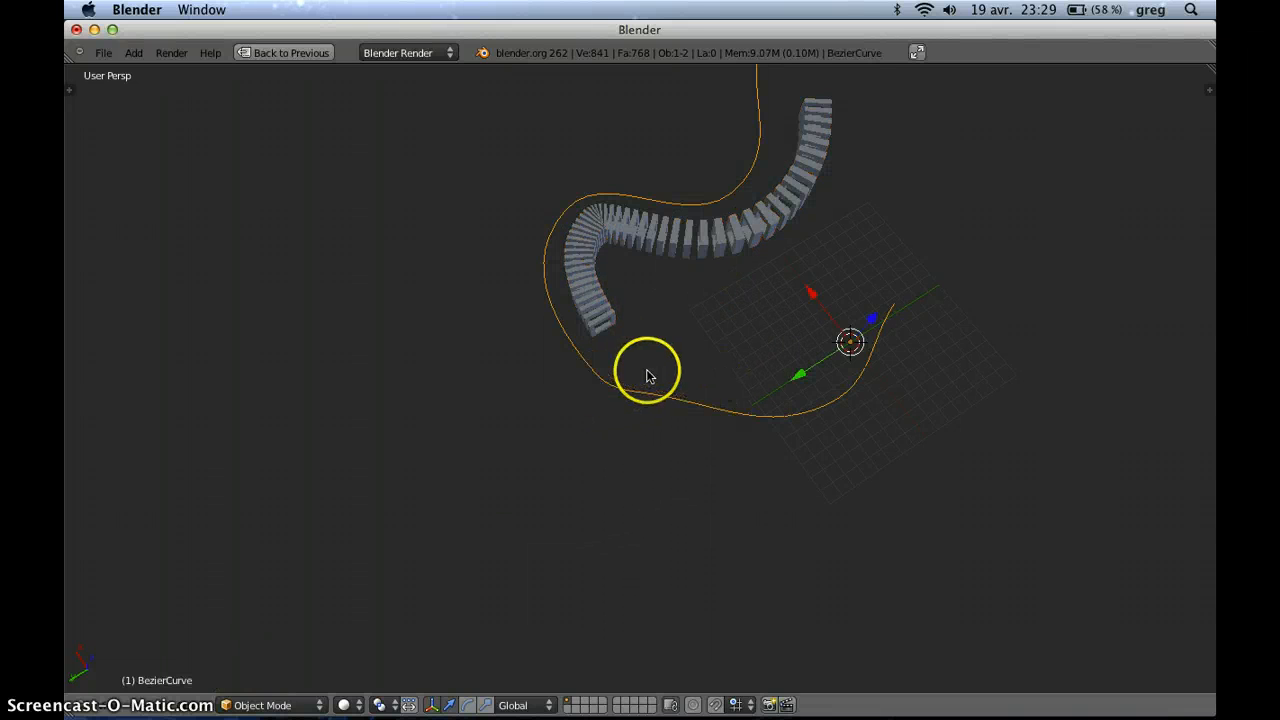
{"action": "key", "text": "Tab"}
{"action": "middle_click_drag", "start_coordinate": [667, 357], "coordinate": [688, 333]}
{"action": "key", "text": "Tab"}
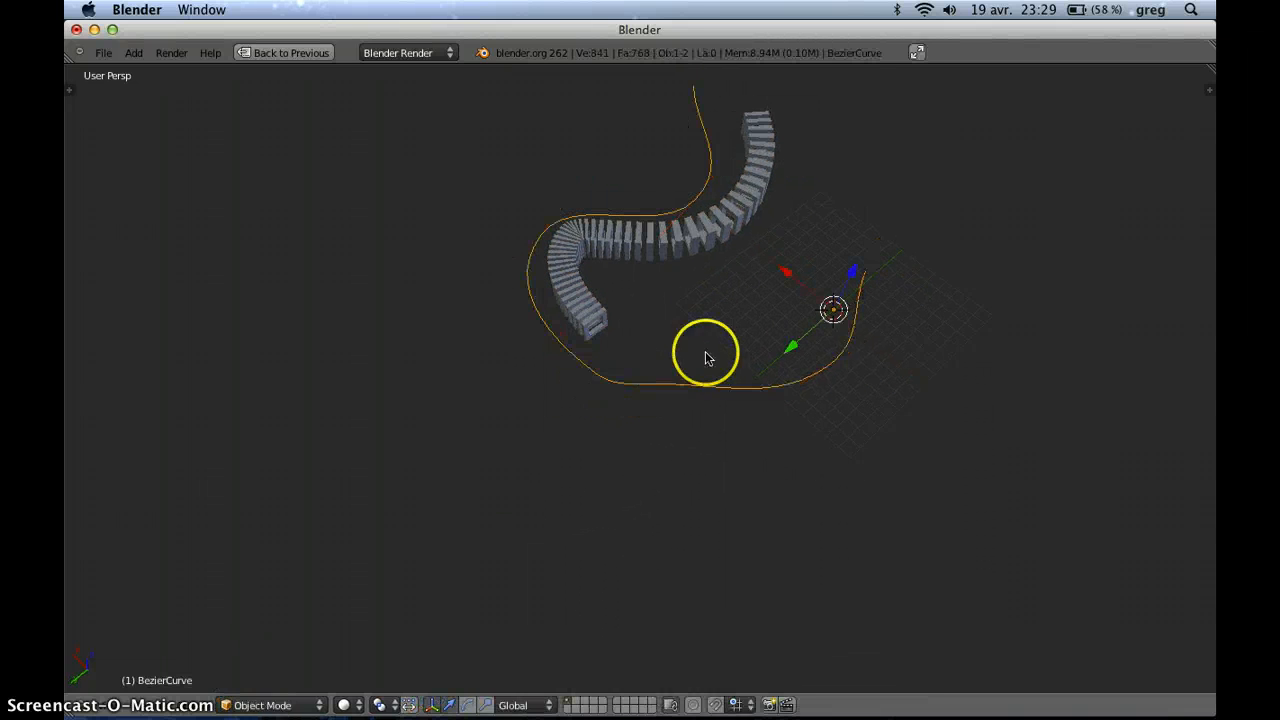
- Restore the full editor layout, reselect the frame array and increase its fixed count to 98
{"action": "key", "text": "ctrl+Up"}
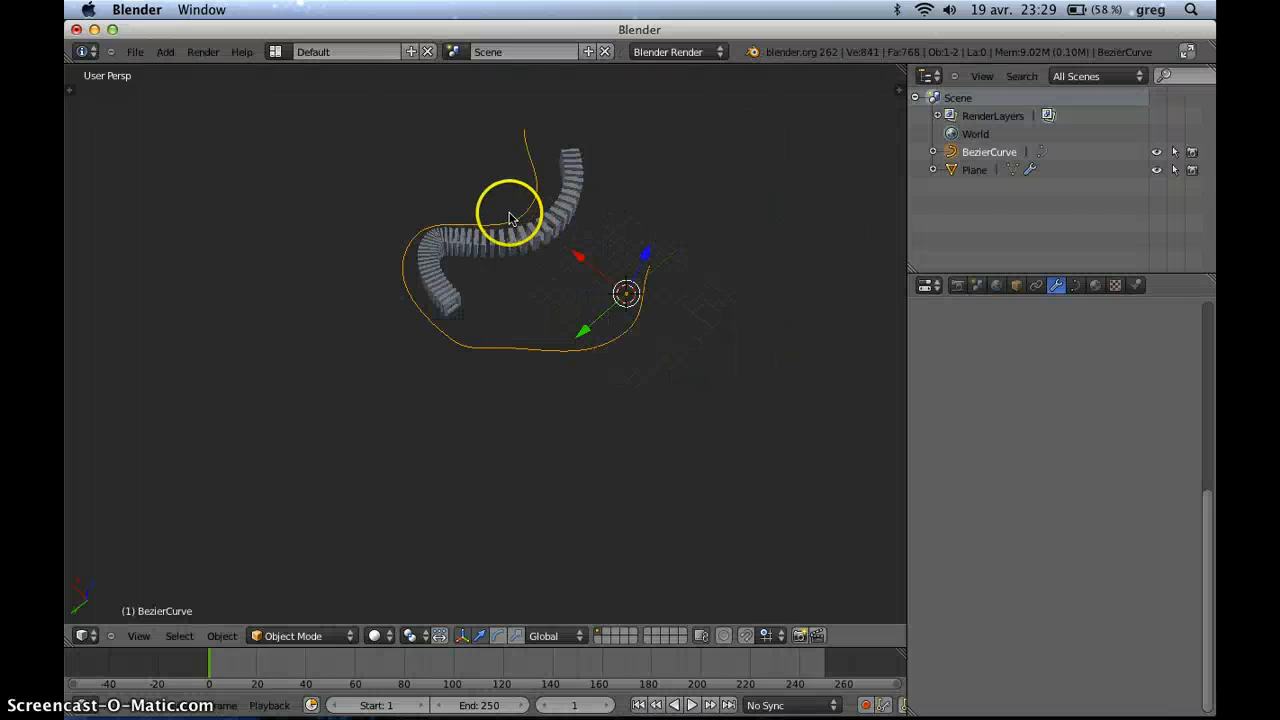
{"action": "right_click", "coordinate": [540, 240]}
{"action": "scroll", "coordinate": [1080, 488], "scroll_direction": "up", "scroll_amount": 5}
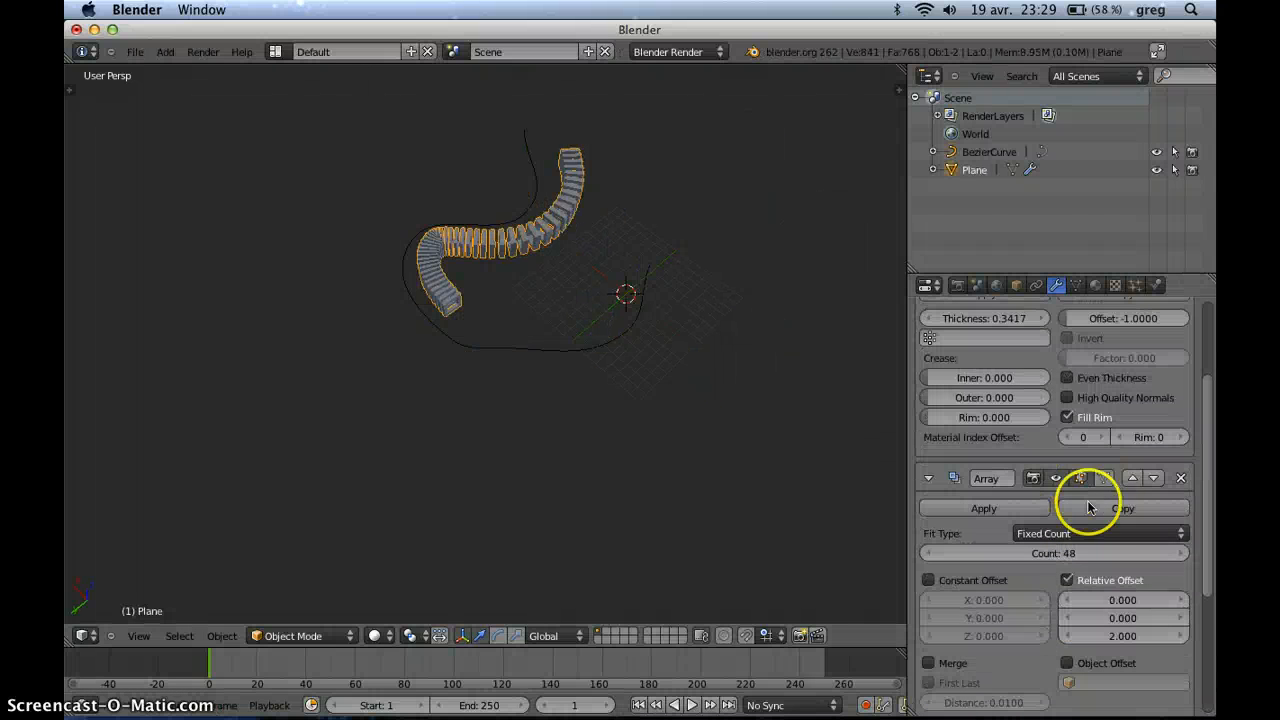
{"action": "left_click_drag", "start_coordinate": [1088, 559], "coordinate": [1135, 551]}
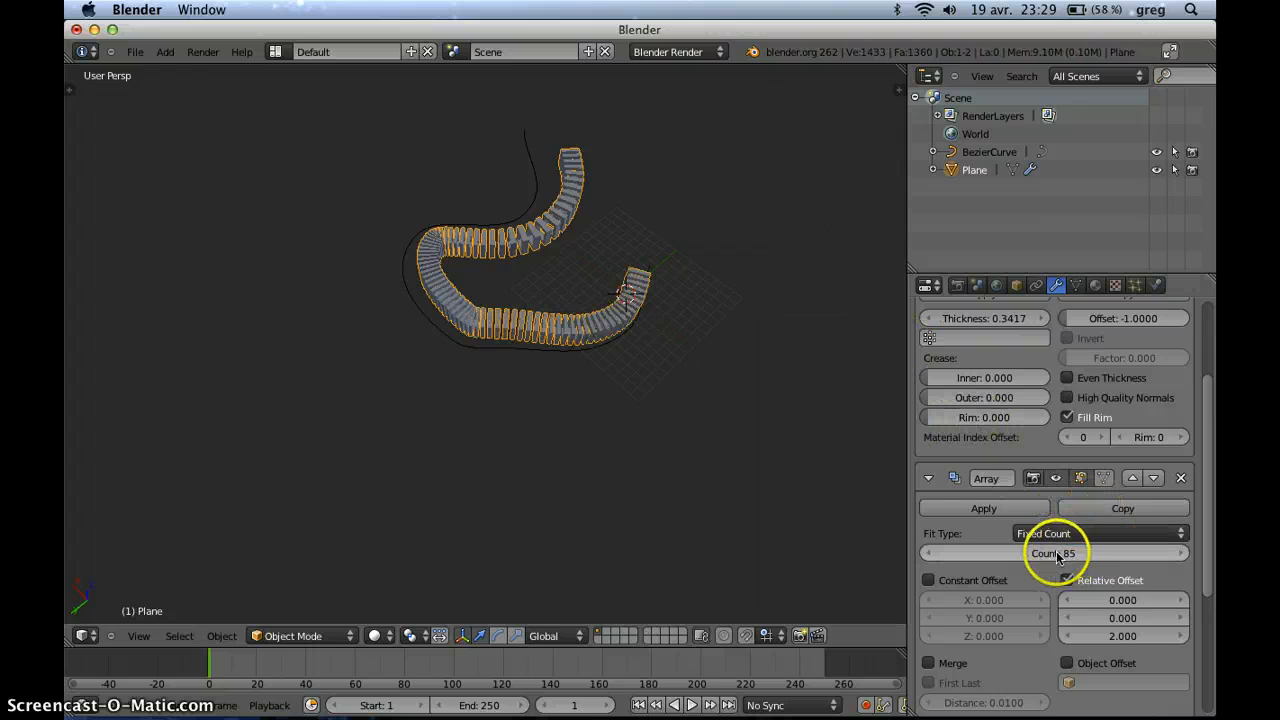
{"action": "left_click_drag", "start_coordinate": [1057, 551], "coordinate": [1117, 551]}
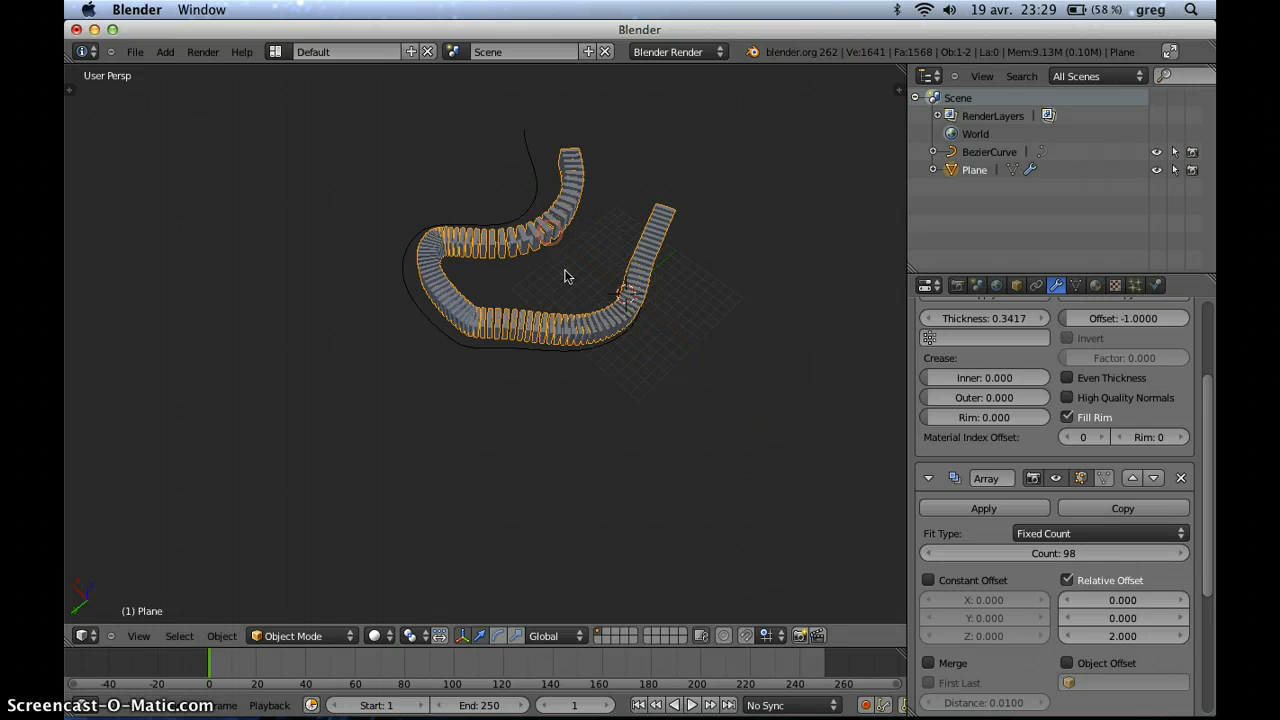
- Move the frame array about 3.04 along the Y axis to shift it along the curve
{"action": "scroll", "coordinate": [565, 277], "scroll_direction": "down", "scroll_amount": 3}
{"action": "middle_click_drag", "start_coordinate": [359, 467], "coordinate": [408, 387], "text": "shift"}
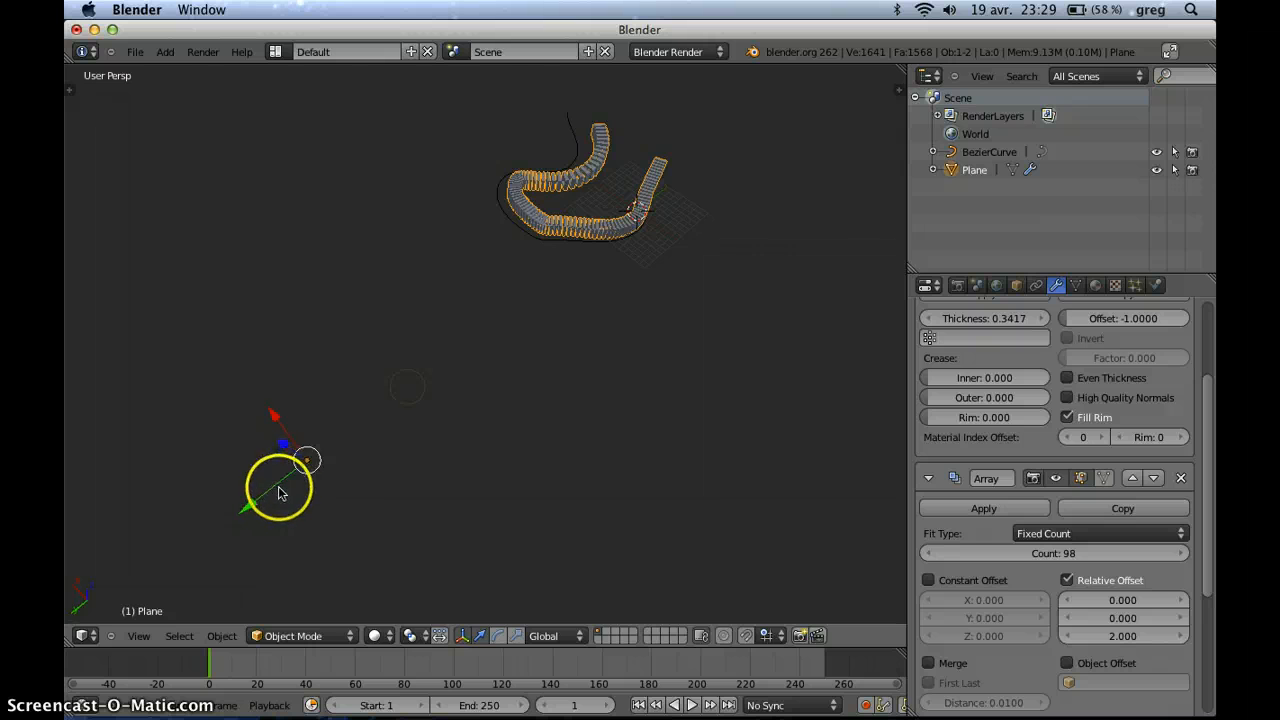
{"action": "left_click_drag", "start_coordinate": [276, 490], "coordinate": [252, 502]}
{"action": "middle_click_drag", "start_coordinate": [534, 320], "coordinate": [510, 315]}
{"action": "scroll", "coordinate": [704, 273], "scroll_direction": "up", "scroll_amount": 3}
{"action": "scroll", "coordinate": [704, 277], "scroll_direction": "down", "scroll_amount": 3}
{"action": "middle_click_drag", "start_coordinate": [571, 371], "coordinate": [474, 389]}
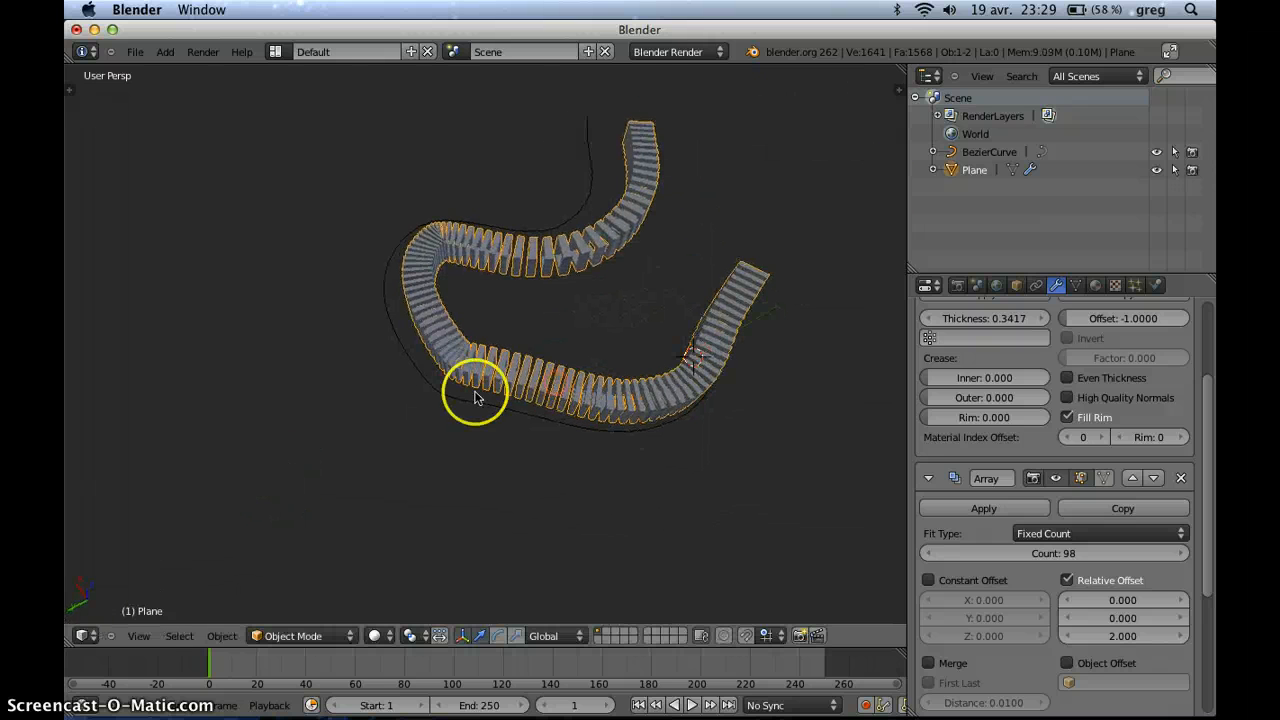
- Select the Bezier curve, show the tool shelf and set the 3D view to top orthographic
{"action": "right_click", "coordinate": [464, 405]}
{"action": "key", "text": "t"}
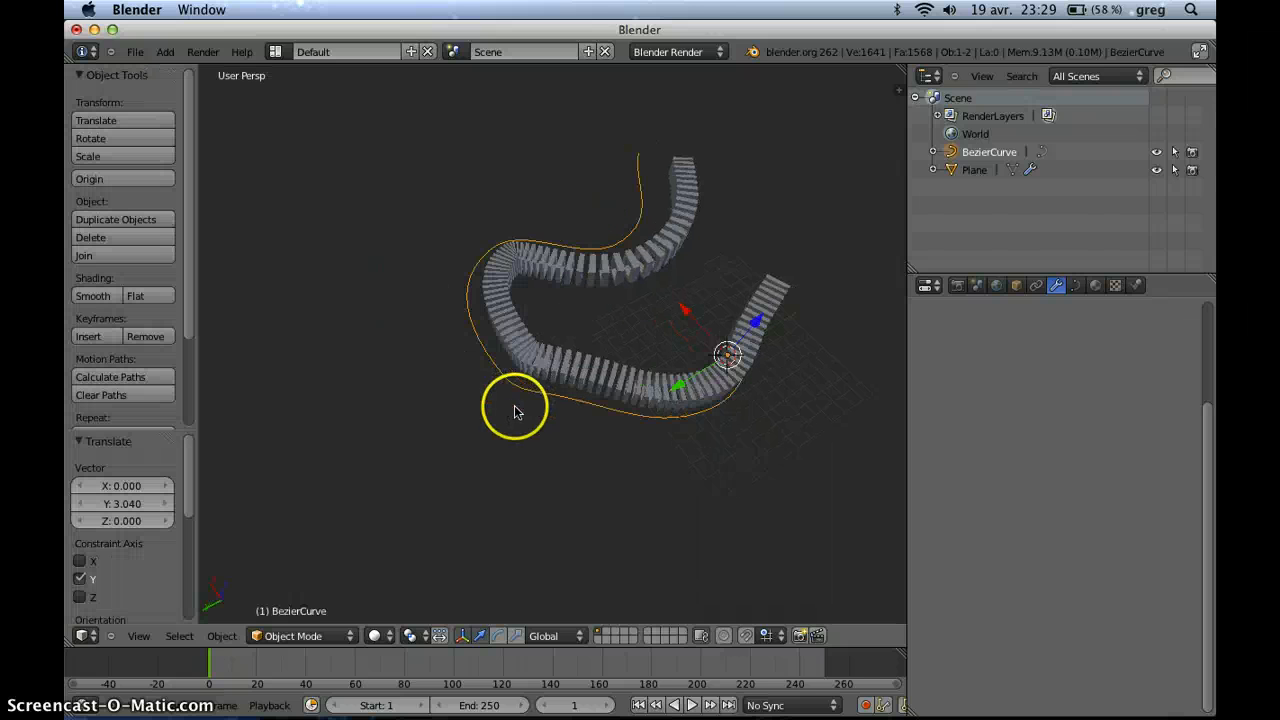
{"action": "key", "text": "KP_7"}
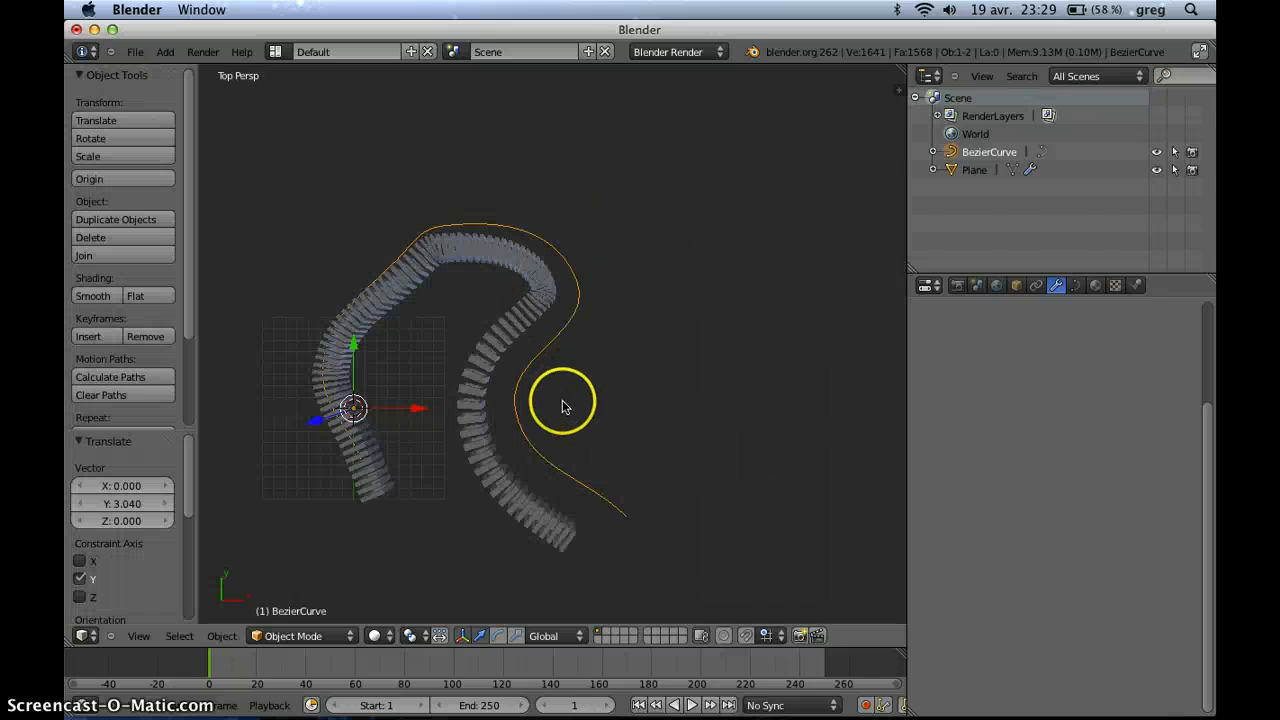
{"action": "key", "text": "KP_5"}
{"action": "scroll", "coordinate": [590, 377], "scroll_direction": "up", "scroll_amount": 1}
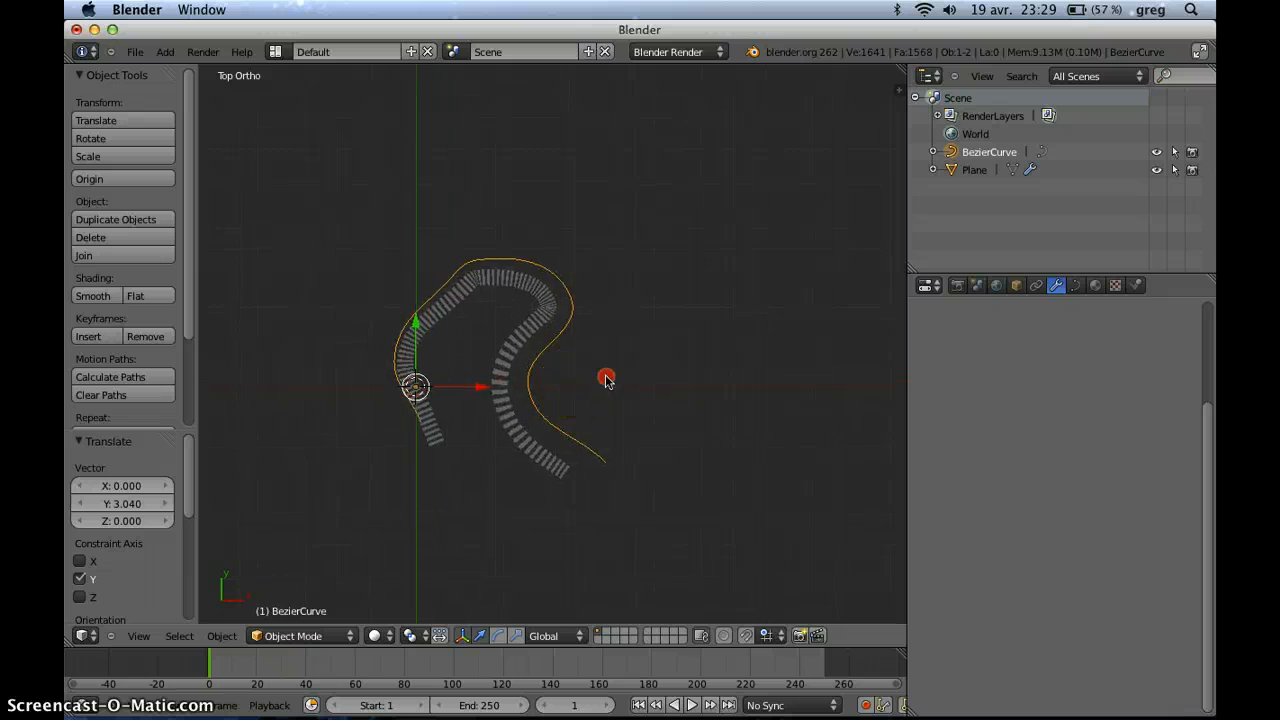
{"action": "middle_click_drag", "start_coordinate": [606, 377], "coordinate": [668, 385], "text": "shift"}
{"action": "scroll", "coordinate": [640, 381], "scroll_direction": "up", "scroll_amount": 1}
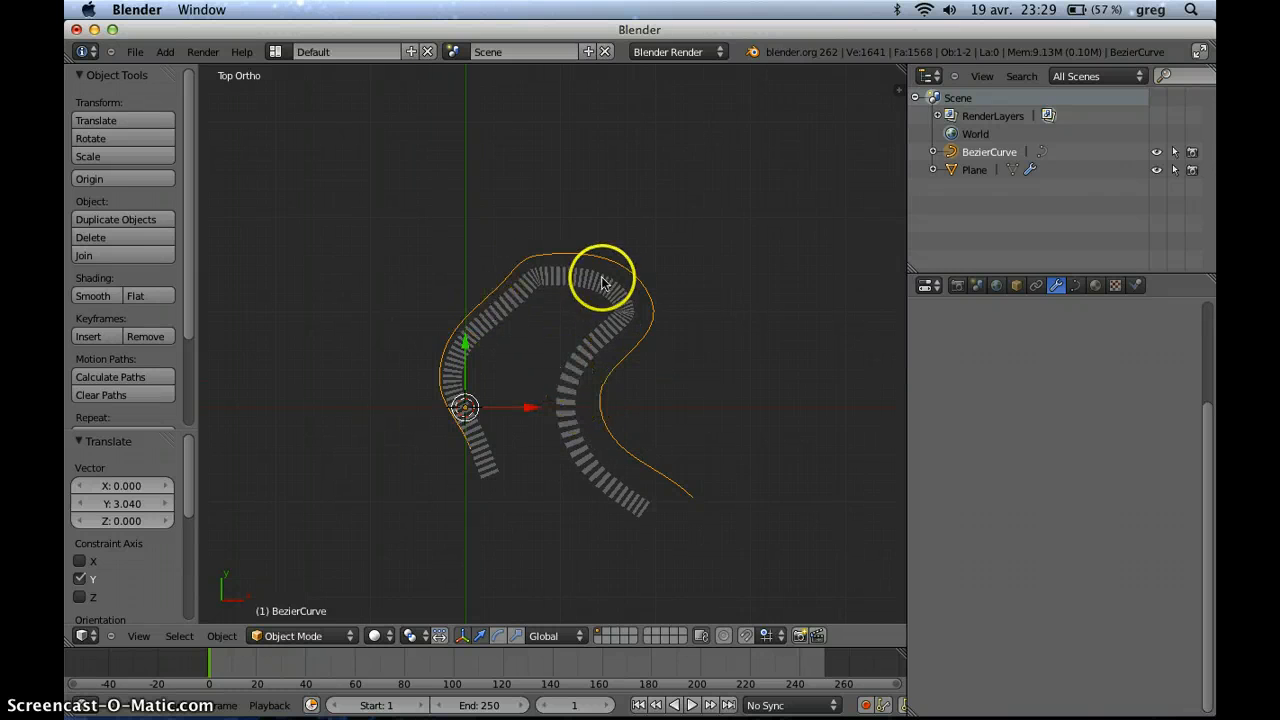
- In the curve's Edit Mode, move the control point before the upper bend outward by about -2.56 in X and 0.38 in Y
{"action": "key", "text": "Tab"}
{"action": "right_click", "coordinate": [503, 283]}
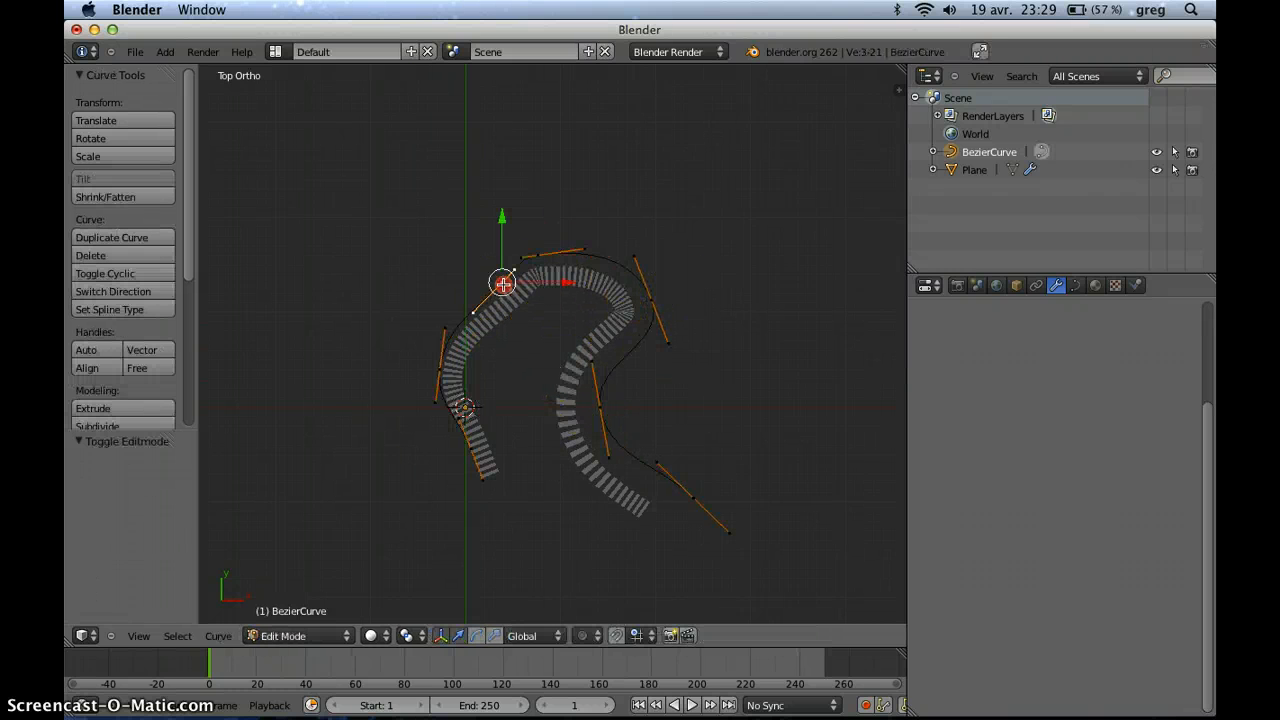
{"action": "key", "text": "g"}
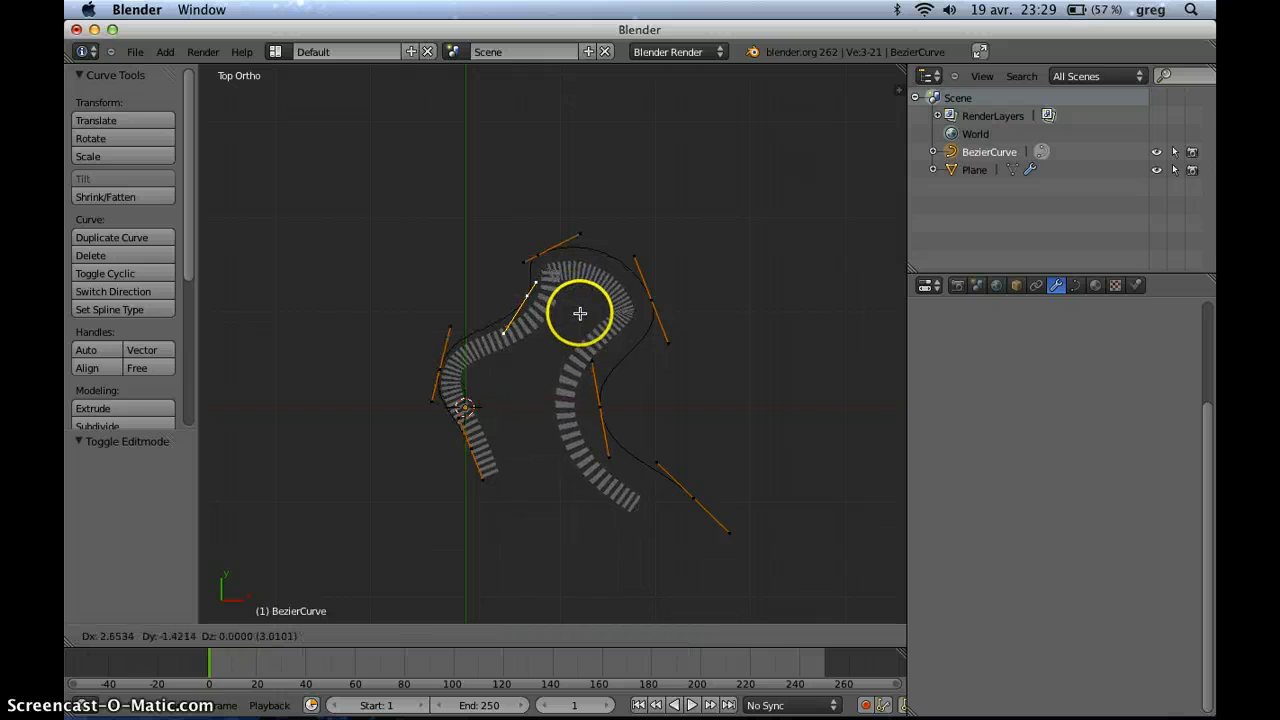
{"action": "left_click", "coordinate": [529, 294]}
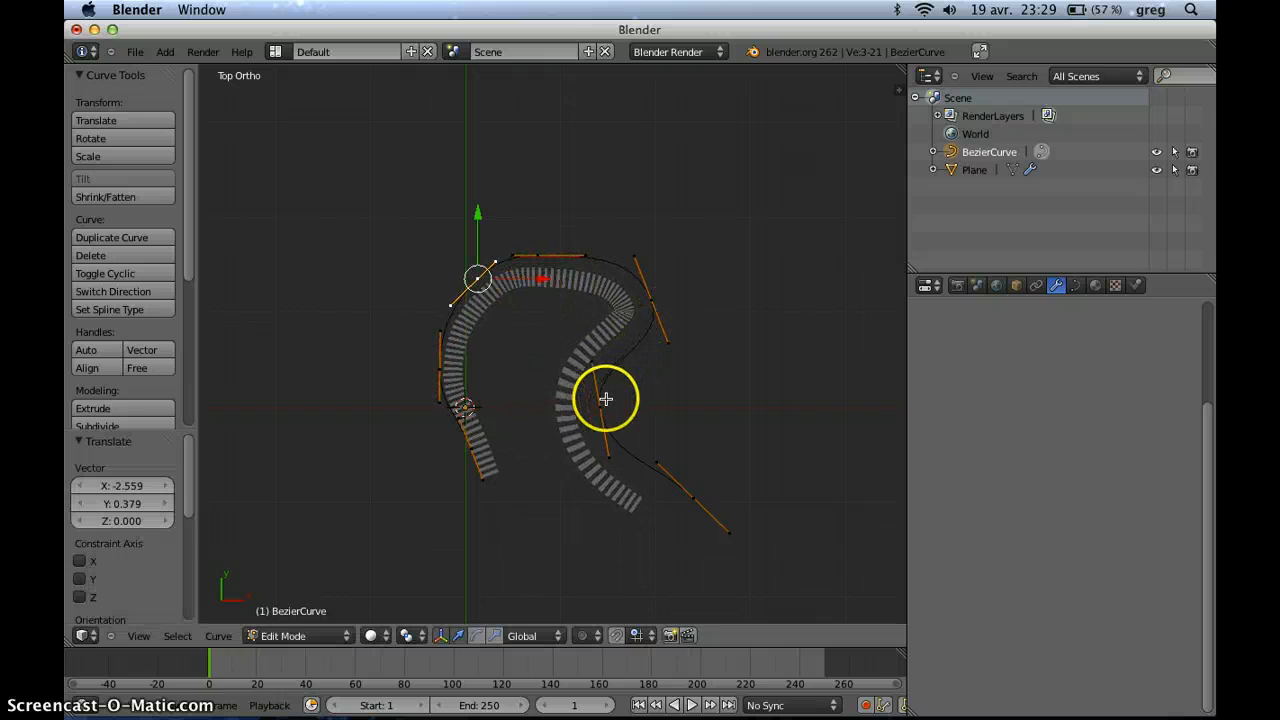
- Move the far inner-bend control point by about 5.31 X, -2.94 Y and the one at the curve's start by about 1.61 X, -0.38 Y
{"action": "left_click_drag", "start_coordinate": [602, 405], "coordinate": [654, 431]}
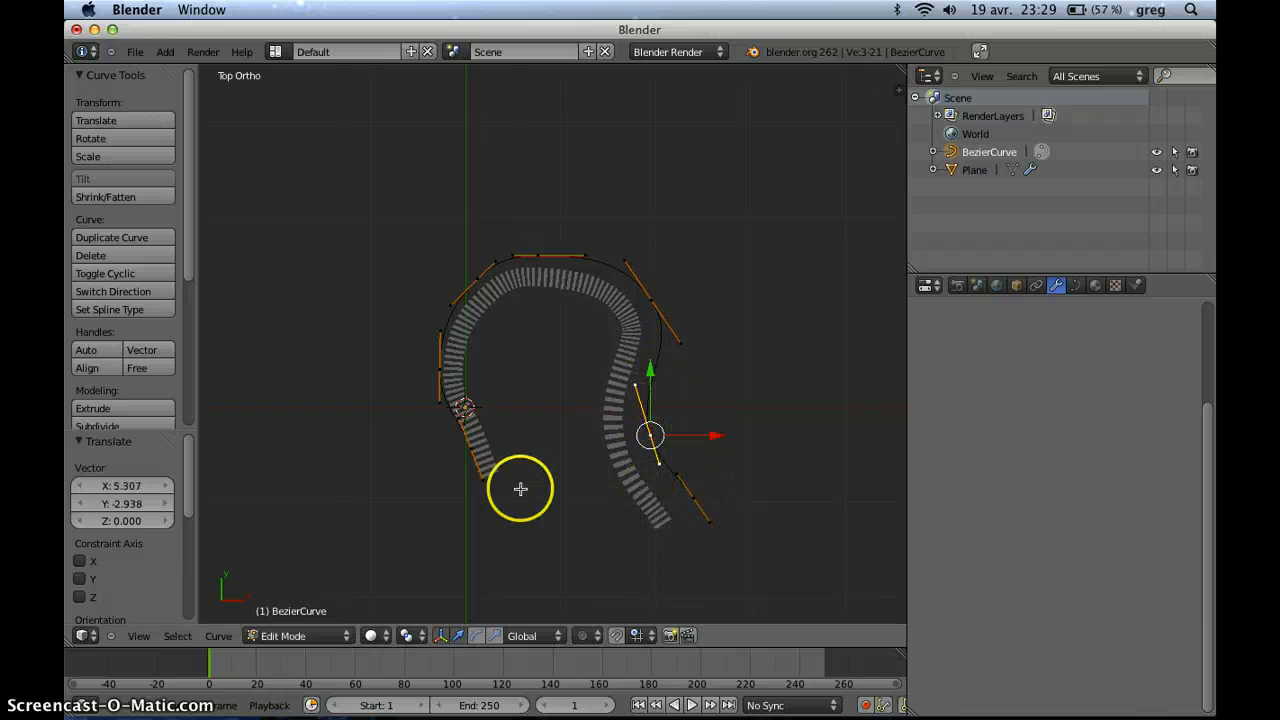
{"action": "mouse_move", "coordinate": [473, 448]}
{"action": "right_mouse_down"}
{"action": "mouse_move", "coordinate": [500, 451]}
{"action": "mouse_move", "coordinate": [487, 452]}
{"action": "right_mouse_up"}
{"action": "middle_click_drag", "start_coordinate": [574, 376], "coordinate": [651, 200]}
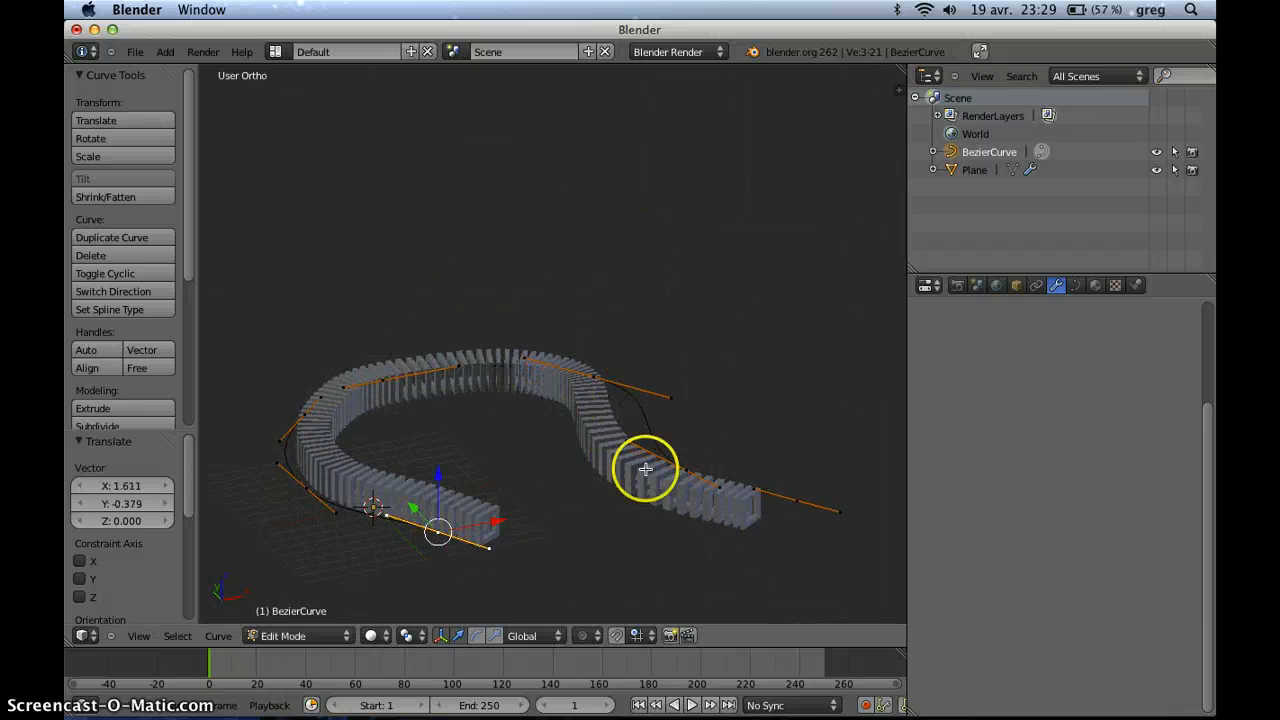
{"action": "middle_click_drag", "start_coordinate": [646, 489], "coordinate": [645, 333], "text": "shift"}
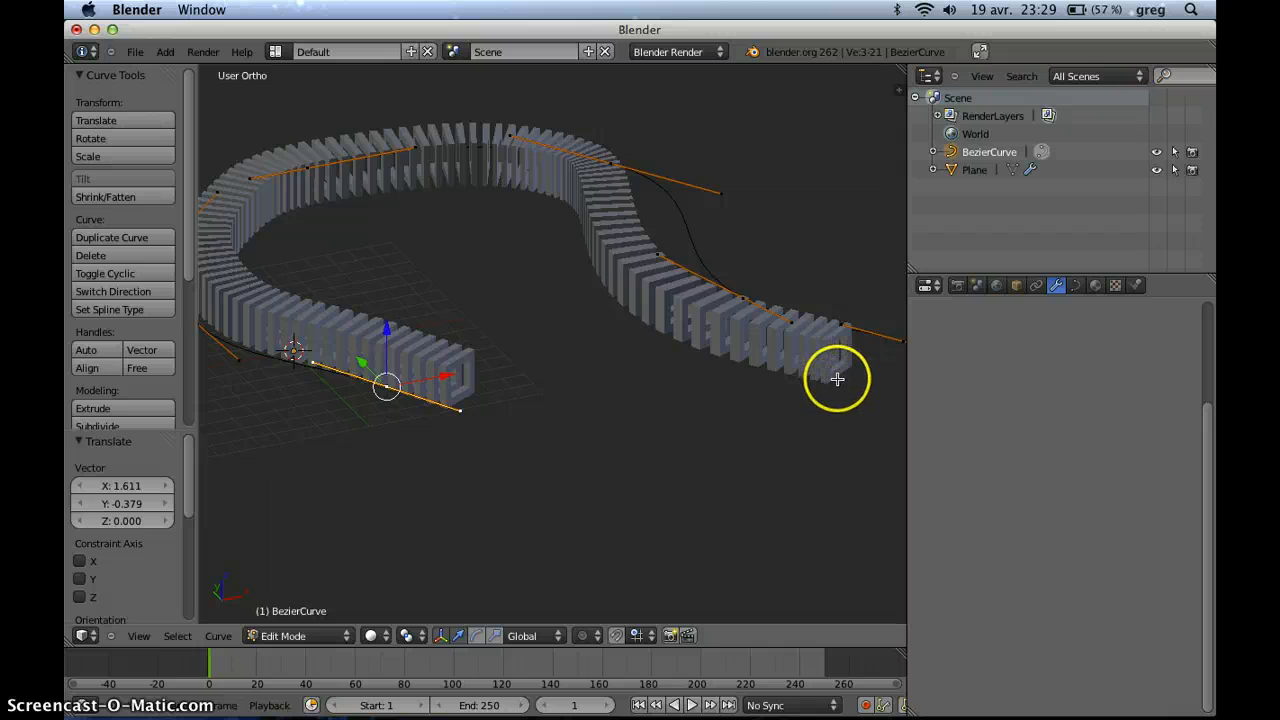
{"action": "key", "text": "Tab"}
- Select the frame array and reduce the Array modifier's fixed count to 94
{"action": "right_click", "coordinate": [837, 379]}
{"action": "scroll", "coordinate": [1025, 416], "scroll_direction": "up", "scroll_amount": 2}
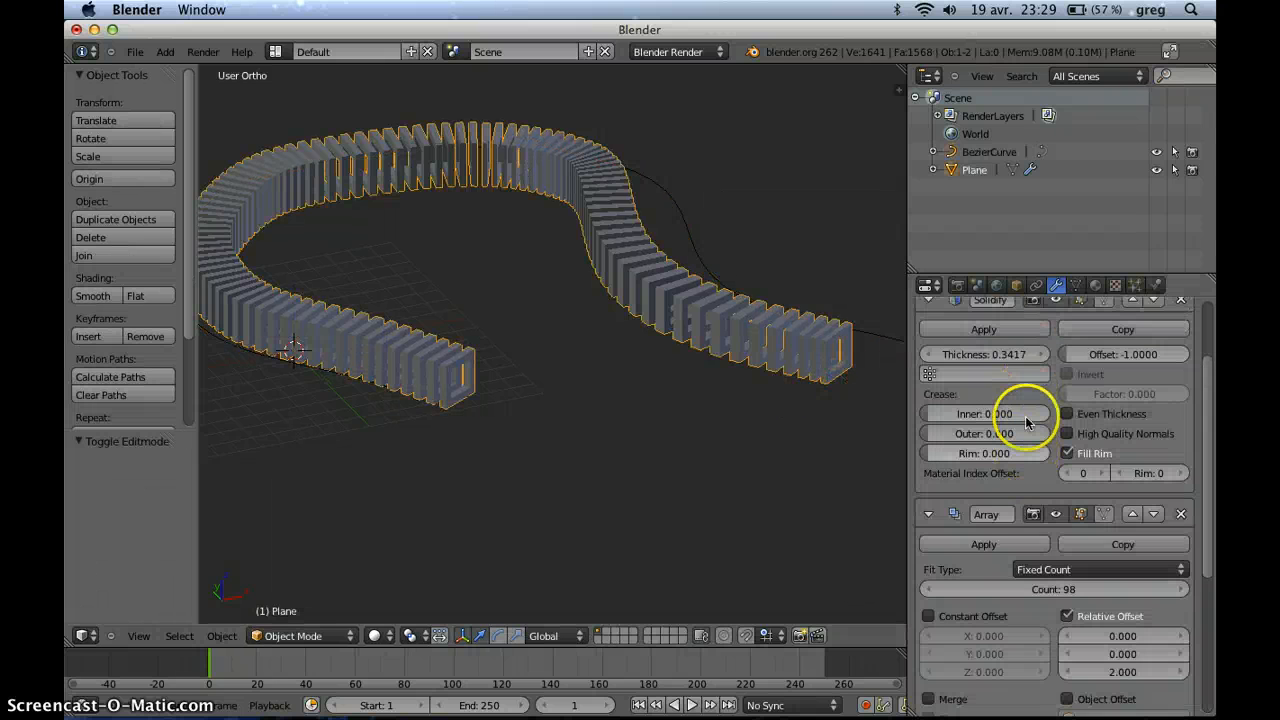
{"action": "scroll", "coordinate": [1025, 416], "scroll_direction": "up", "scroll_amount": 4}
{"action": "scroll", "coordinate": [1065, 430], "scroll_direction": "down", "scroll_amount": 5}
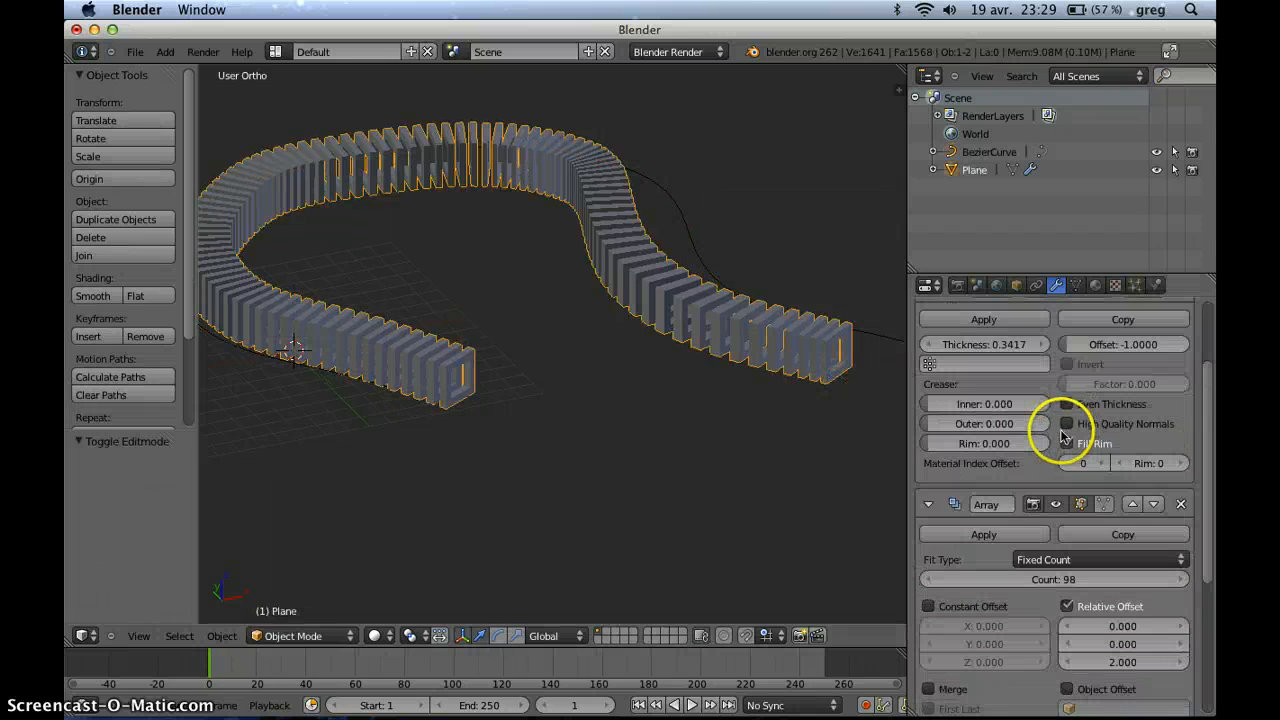
{"action": "scroll", "coordinate": [1065, 436], "scroll_direction": "down", "scroll_amount": 3}
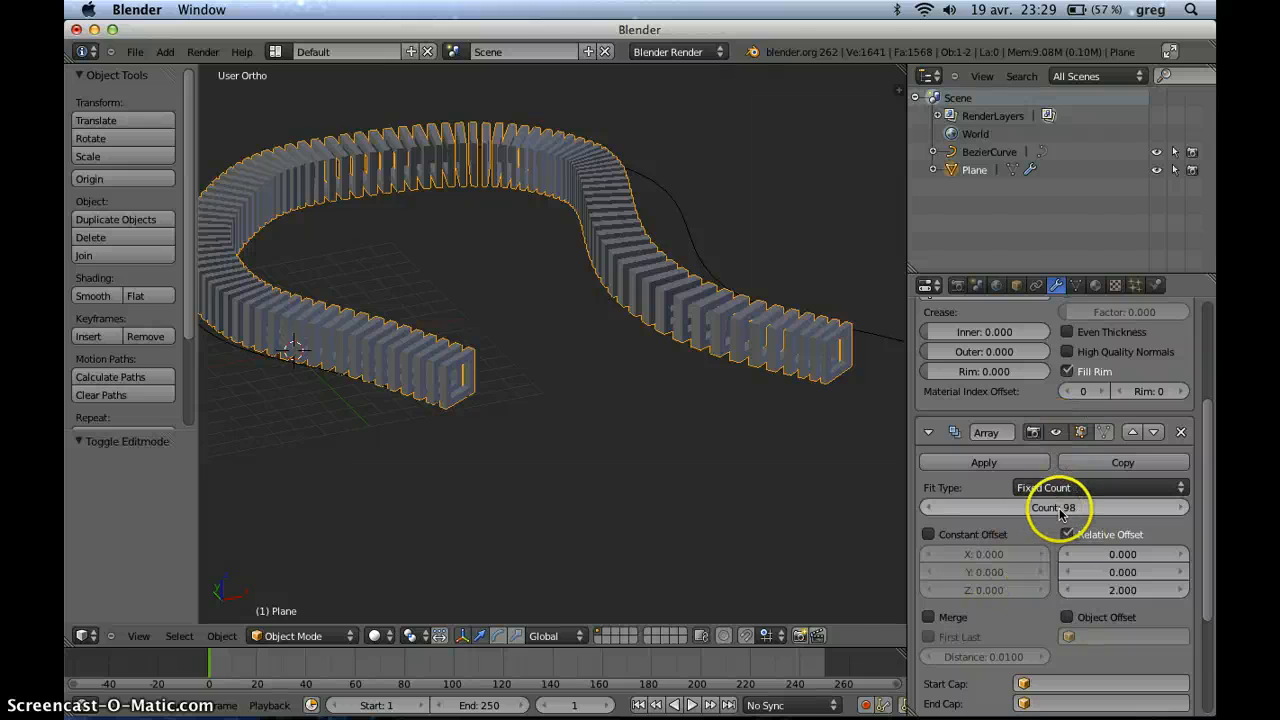
{"action": "left_click_drag", "start_coordinate": [1062, 514], "coordinate": [1033, 513]}
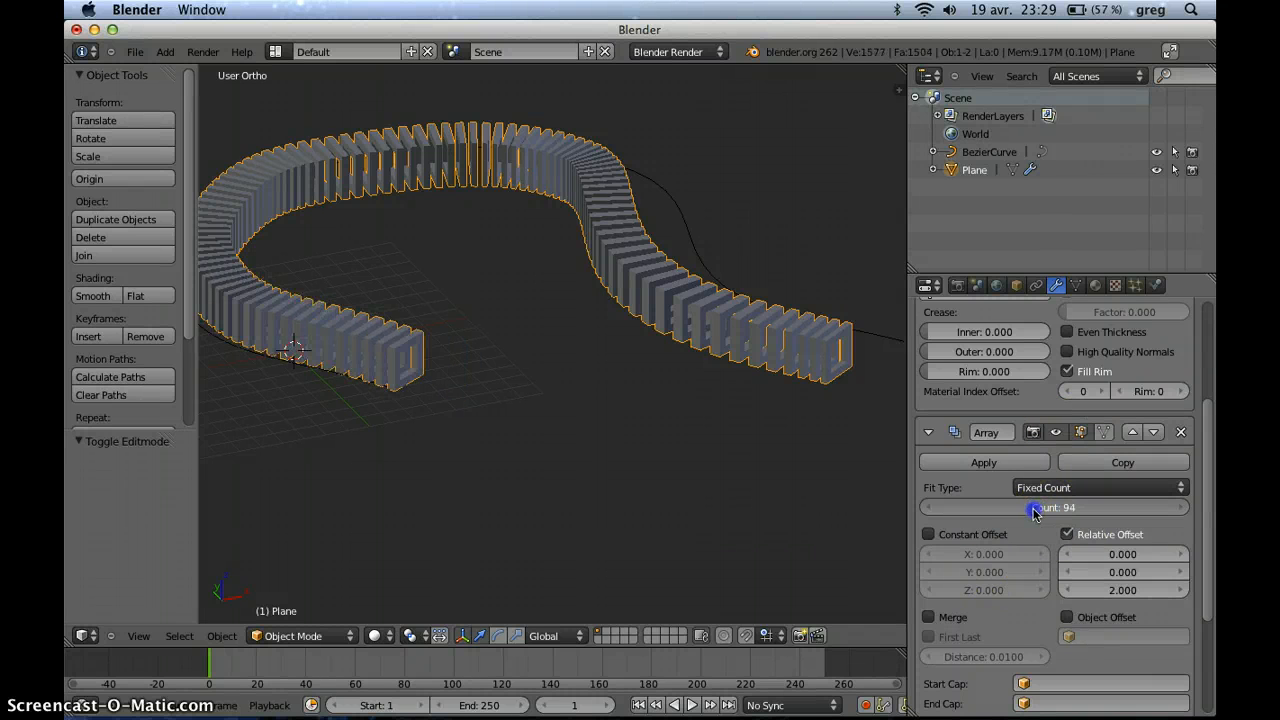
- Reduce the Solidify modifier's thickness to about 0.2211 to make the frames thinner
{"action": "scroll", "coordinate": [990, 400], "scroll_direction": "up", "scroll_amount": 6}
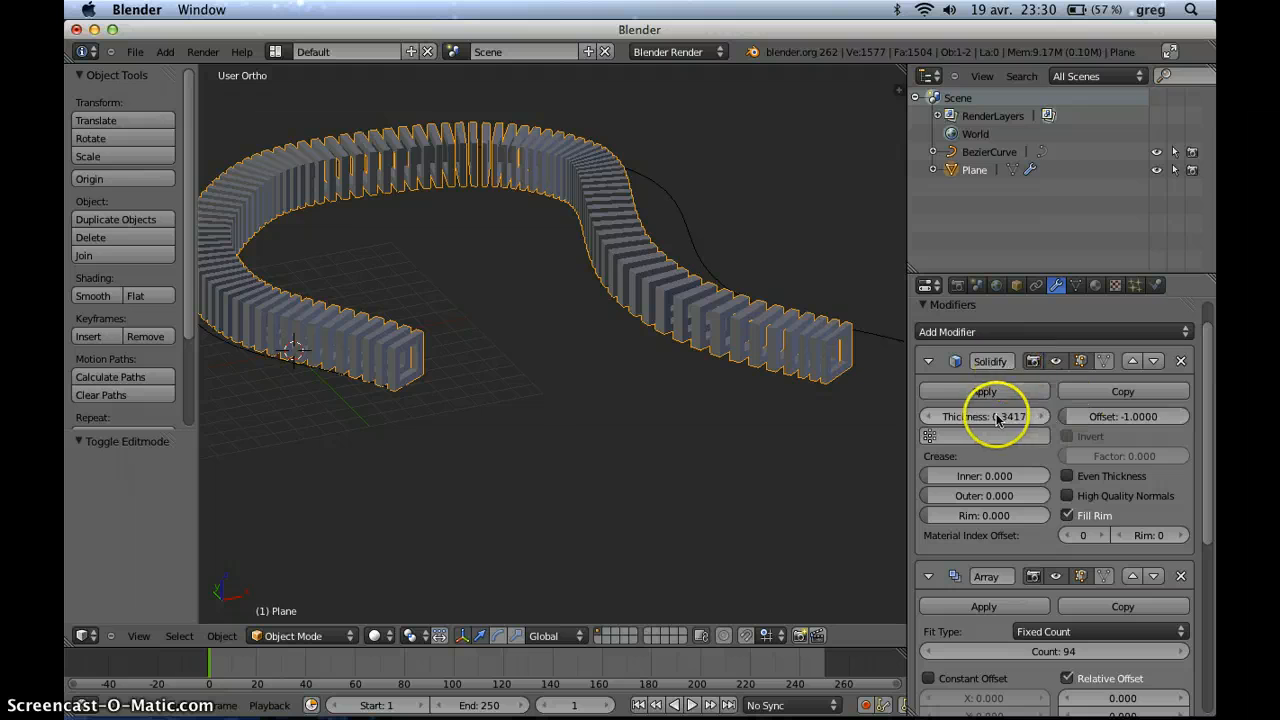
{"action": "mouse_move", "coordinate": [993, 421]}
{"action": "left_mouse_down"}
{"action": "mouse_move", "coordinate": [953, 419]}
{"action": "mouse_move", "coordinate": [970, 418]}
{"action": "left_mouse_up"}
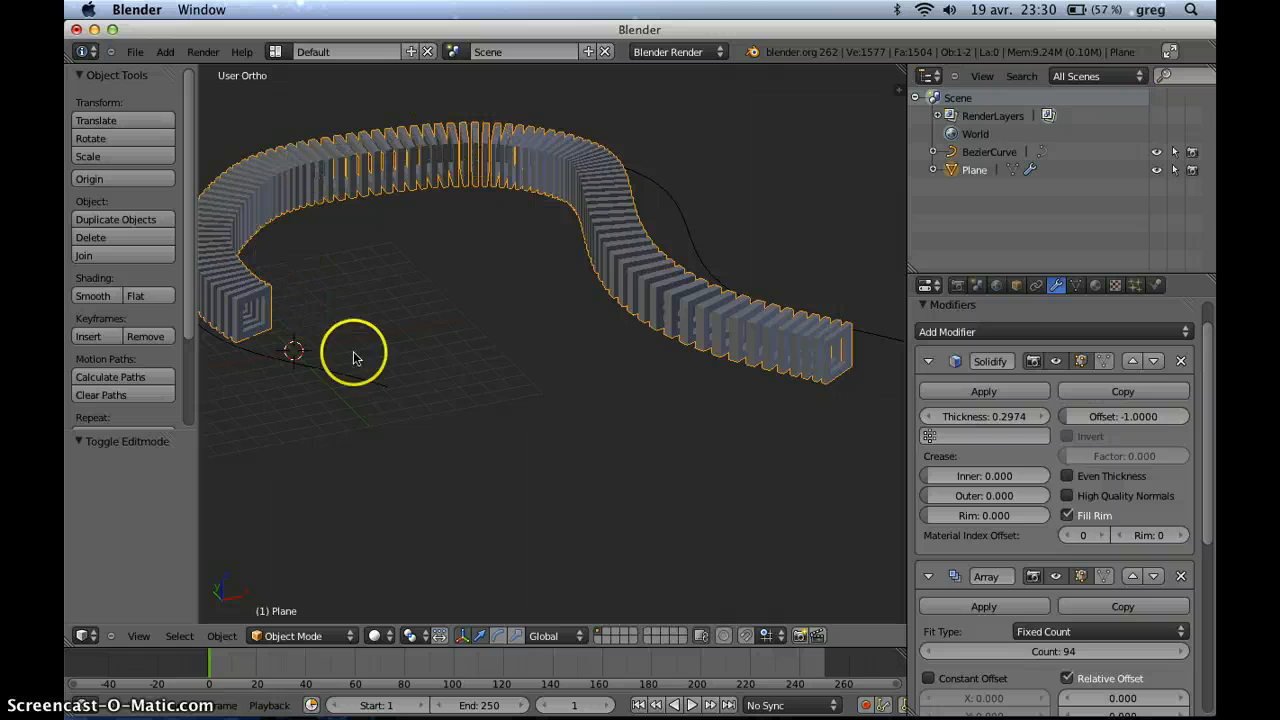
{"action": "left_click_drag", "start_coordinate": [1006, 419], "coordinate": [958, 418]}
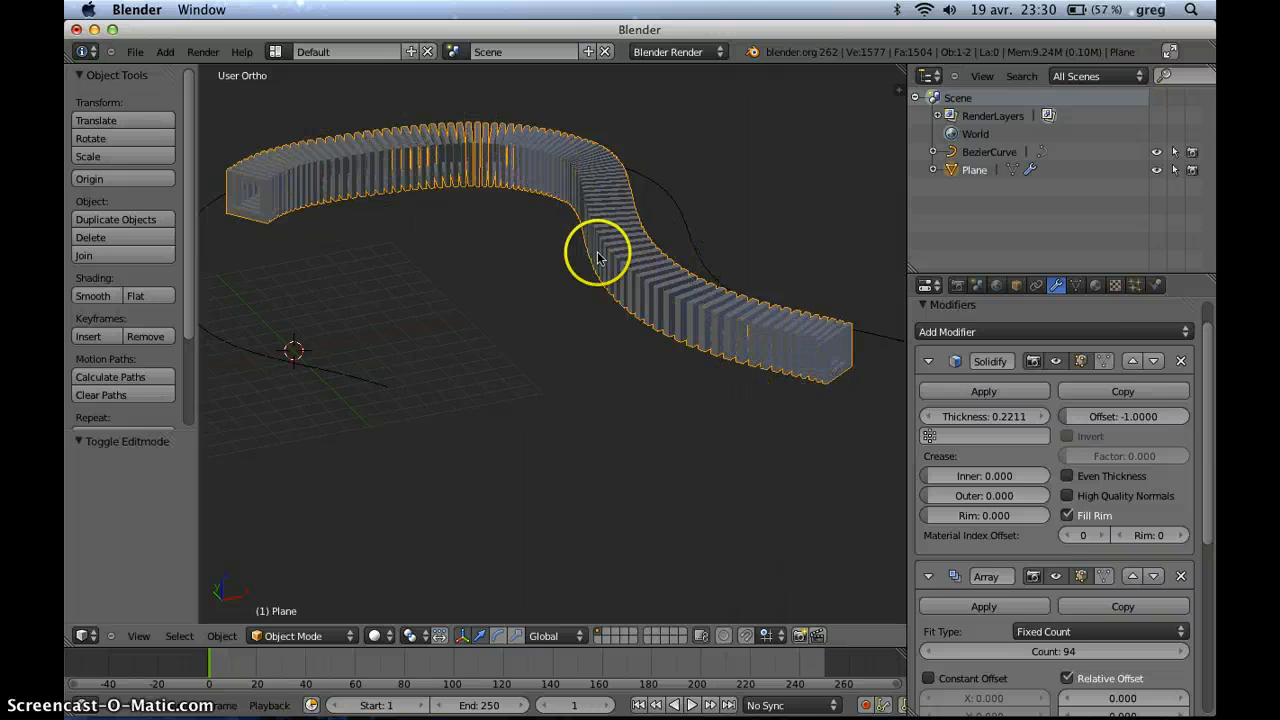
- Increase the Array modifier's fixed count to 129 and review the modifier stack
{"action": "middle_click_drag", "start_coordinate": [683, 387], "coordinate": [614, 334]}
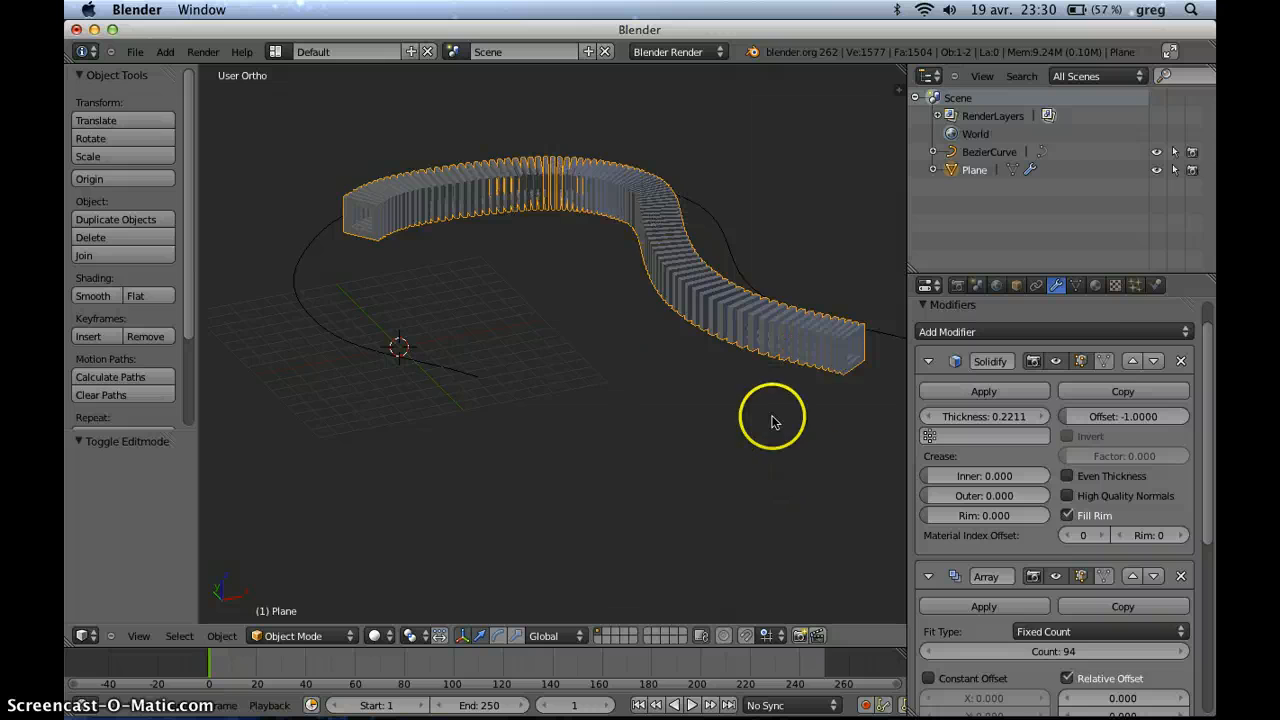
{"action": "left_click_drag", "start_coordinate": [1063, 651], "coordinate": [1137, 646]}
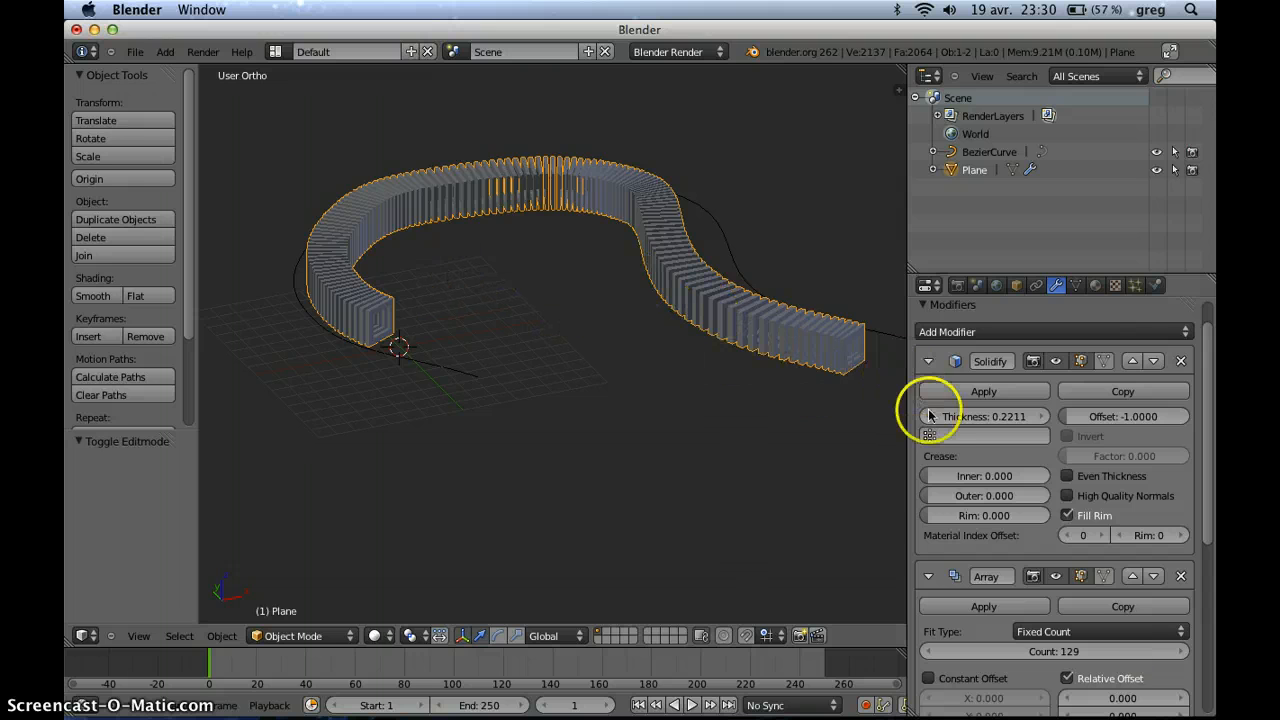
{"action": "scroll", "coordinate": [1138, 482], "scroll_direction": "up", "scroll_amount": 1}
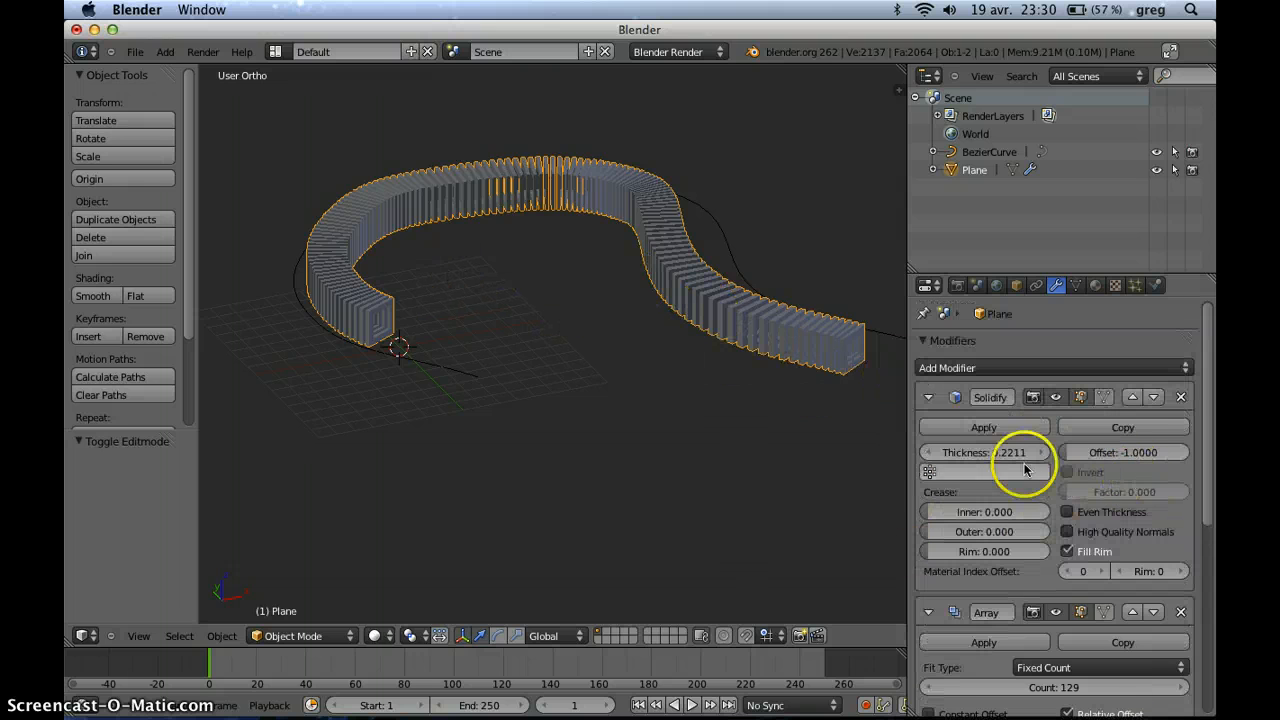
{"action": "scroll", "coordinate": [1023, 537], "scroll_direction": "down", "scroll_amount": 9}
{"action": "scroll", "coordinate": [1029, 560], "scroll_direction": "down", "scroll_amount": 1}
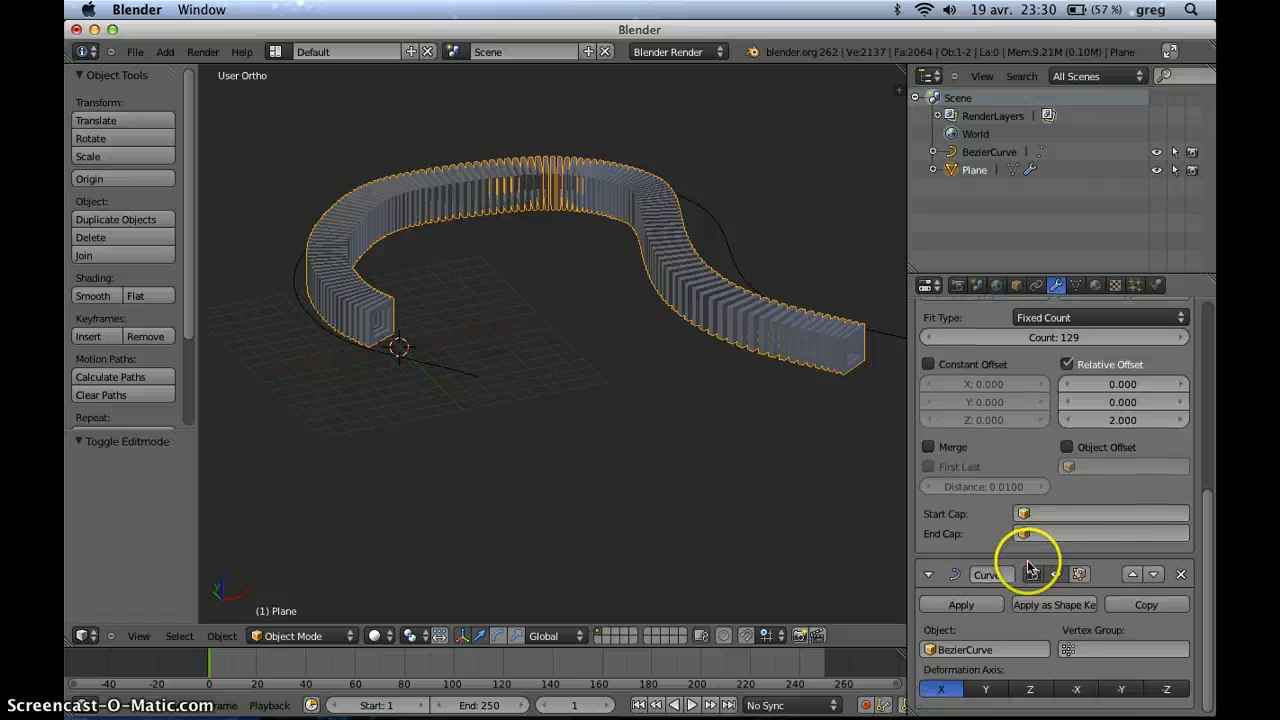
{"action": "scroll", "coordinate": [1029, 557], "scroll_direction": "up", "scroll_amount": 10}
- Inspect the end of the frame row up close and reduce the Array modifier's count to 89
{"action": "scroll", "coordinate": [858, 380], "scroll_direction": "up", "scroll_amount": 3}
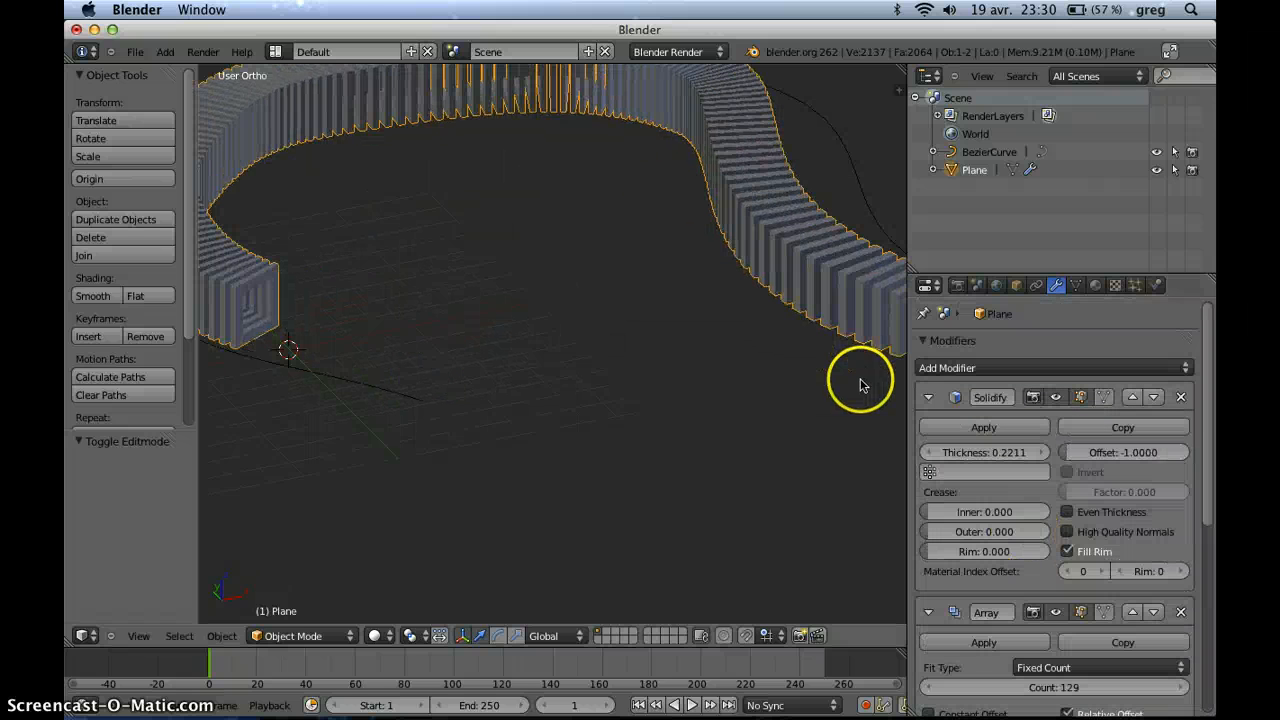
{"action": "middle_click_drag", "start_coordinate": [855, 377], "coordinate": [618, 353]}
{"action": "scroll", "coordinate": [988, 525], "scroll_direction": "down", "scroll_amount": 1}
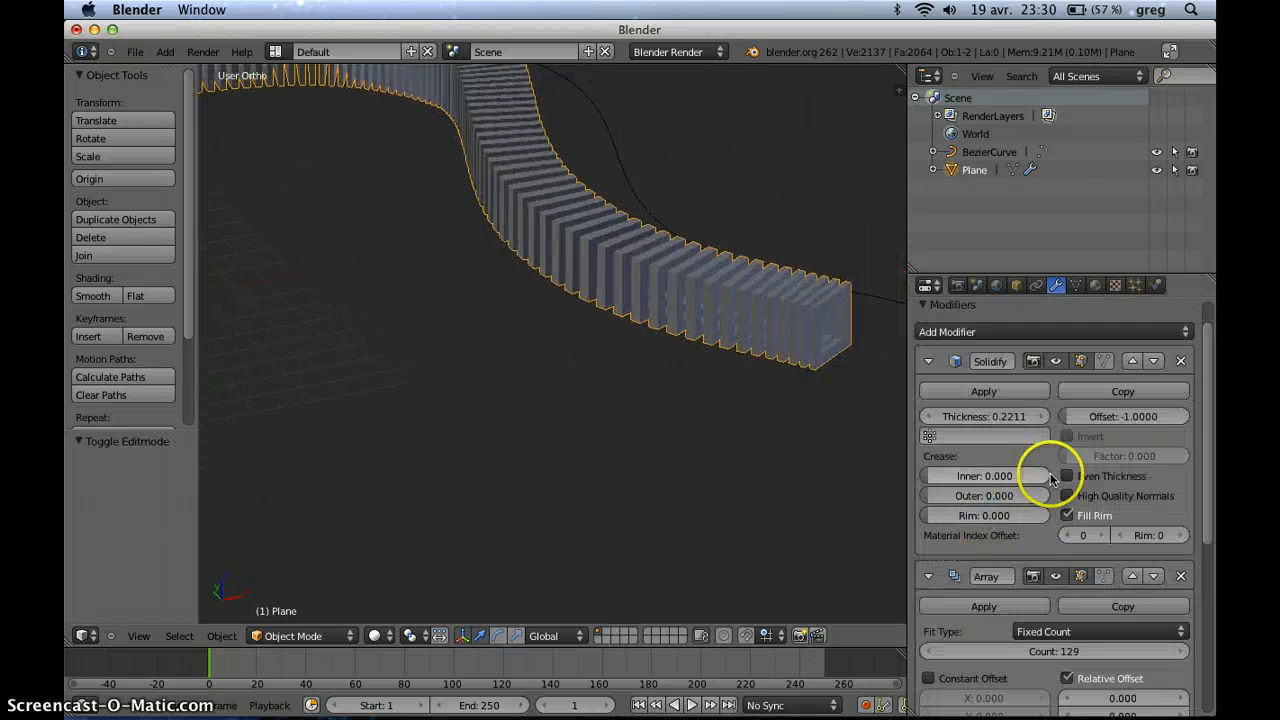
{"action": "scroll", "coordinate": [1102, 556], "scroll_direction": "down", "scroll_amount": 3}
{"action": "left_click_drag", "start_coordinate": [1098, 546], "coordinate": [992, 545]}
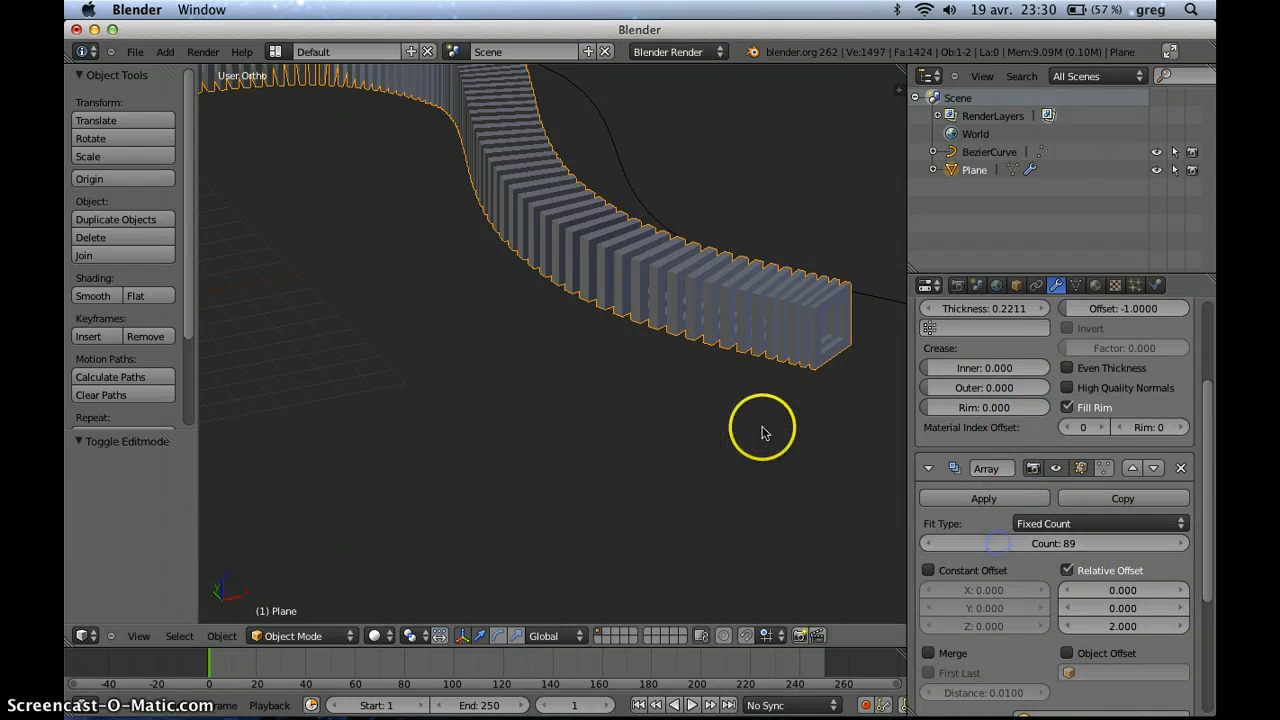
- Increase the Array modifier's relative Z offset to 7.280 to space the frames farther apart
{"action": "scroll", "coordinate": [1109, 363], "scroll_direction": "up", "scroll_amount": 3}
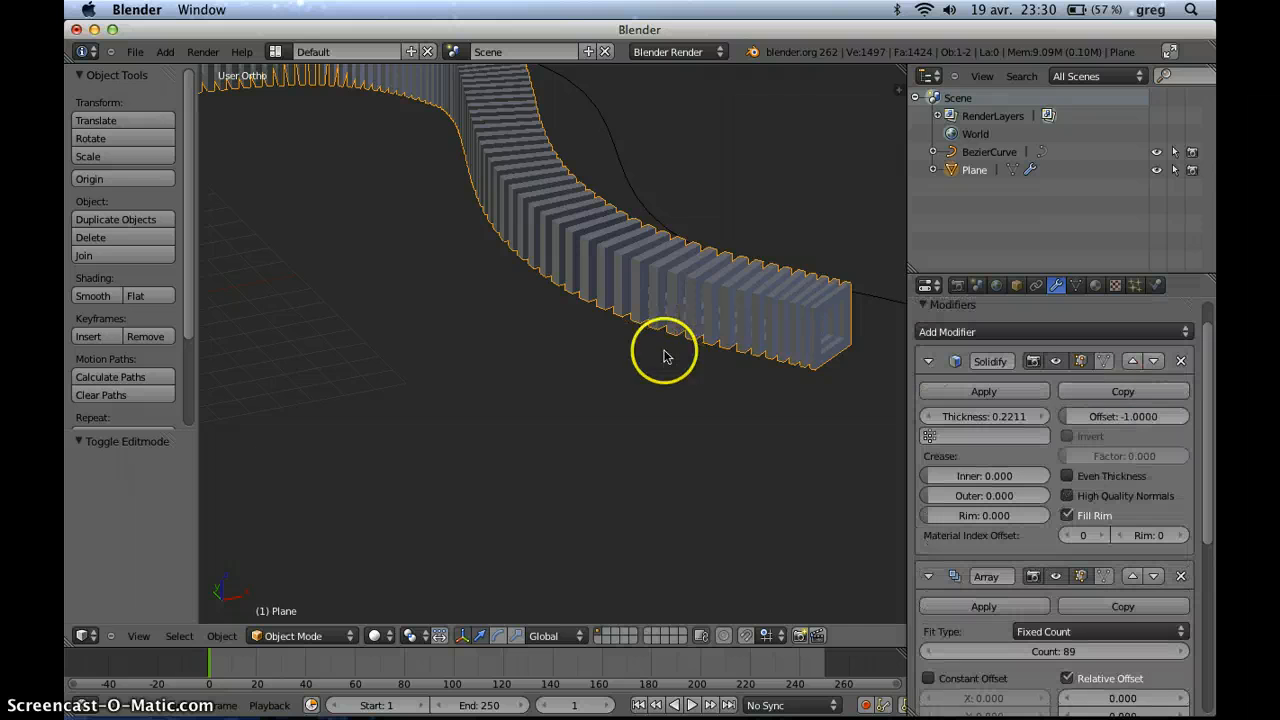
{"action": "scroll", "coordinate": [632, 357], "scroll_direction": "down", "scroll_amount": 3}
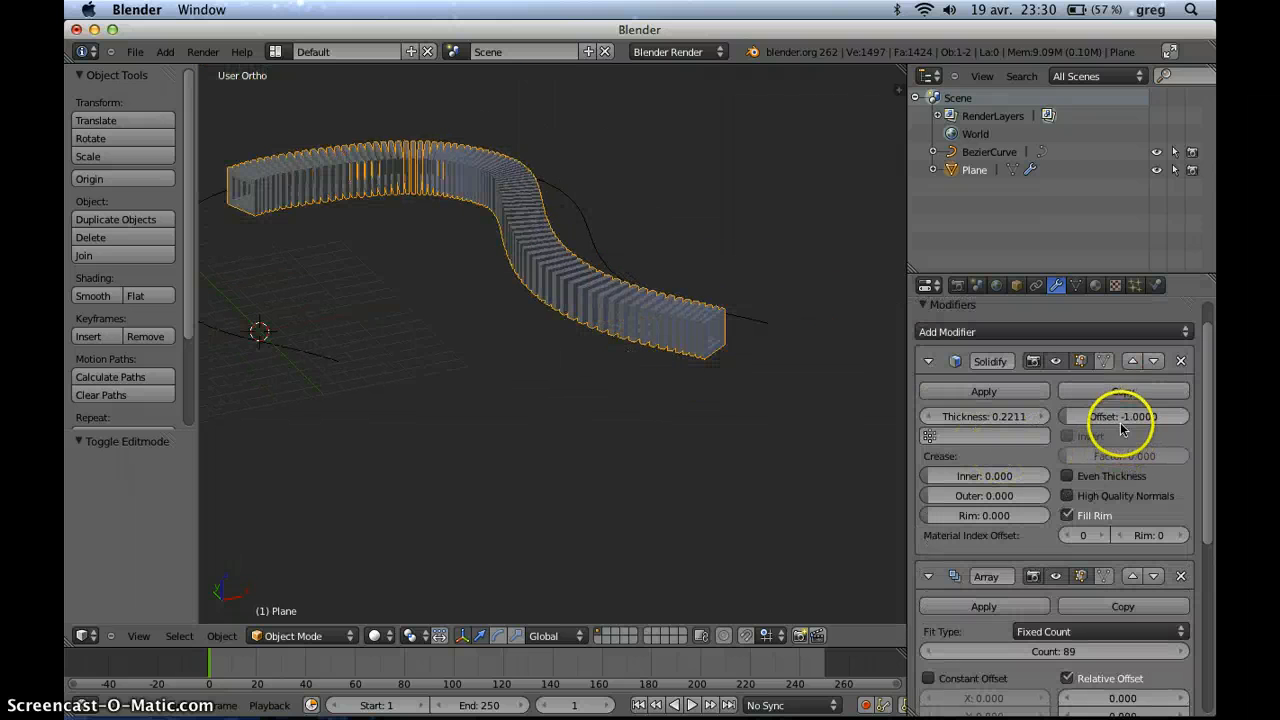
{"action": "scroll", "coordinate": [1120, 531], "scroll_direction": "down", "scroll_amount": 3}
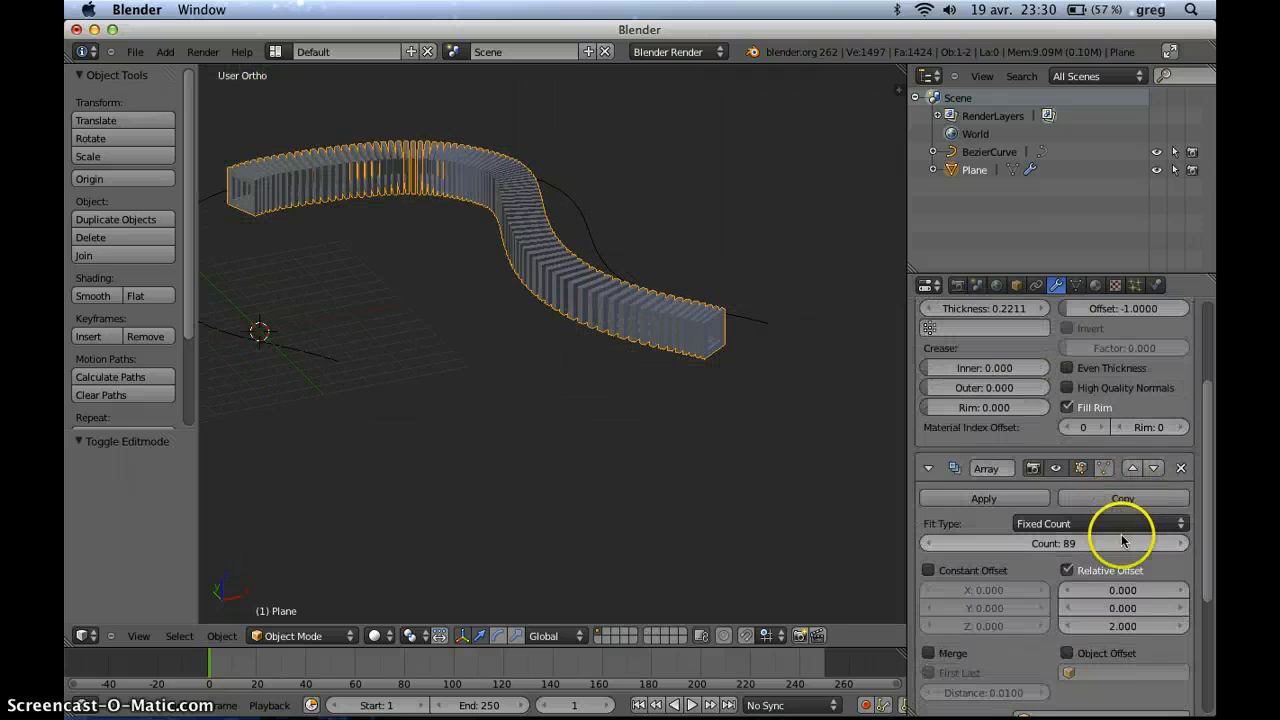
{"action": "scroll", "coordinate": [1115, 543], "scroll_direction": "down", "scroll_amount": 1}
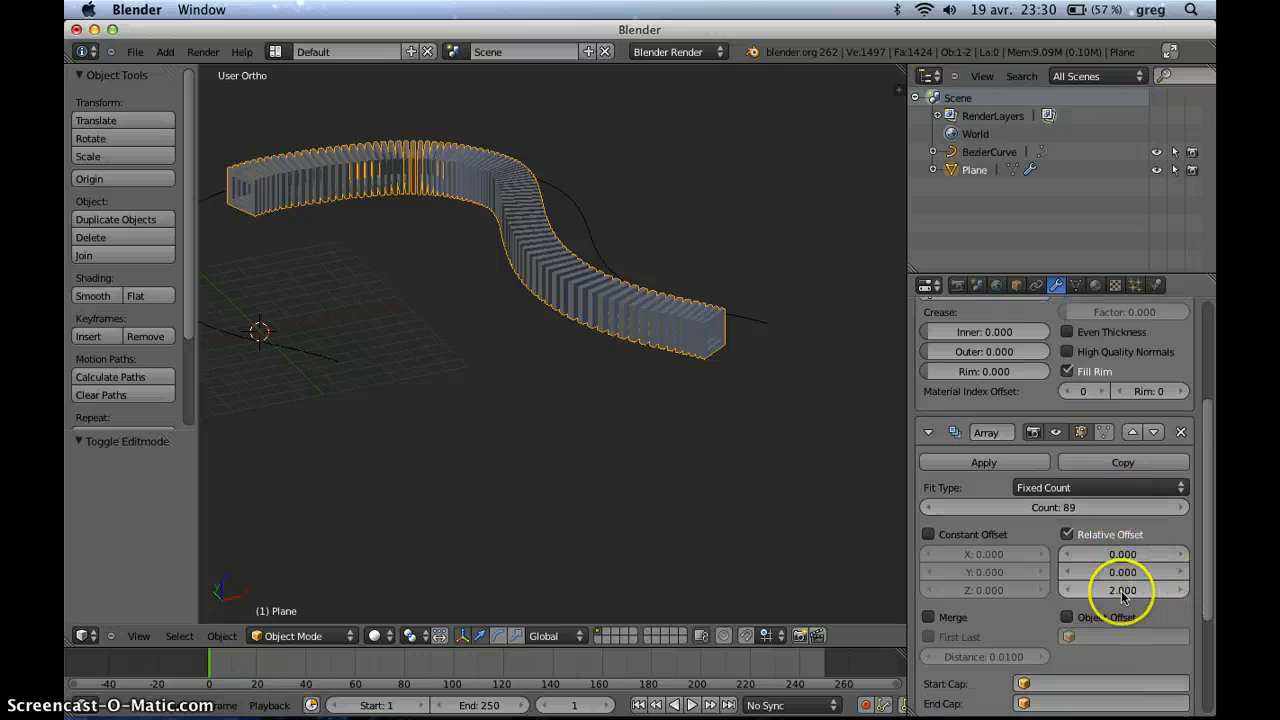
{"action": "left_click_drag", "start_coordinate": [1122, 594], "coordinate": [1131, 591]}
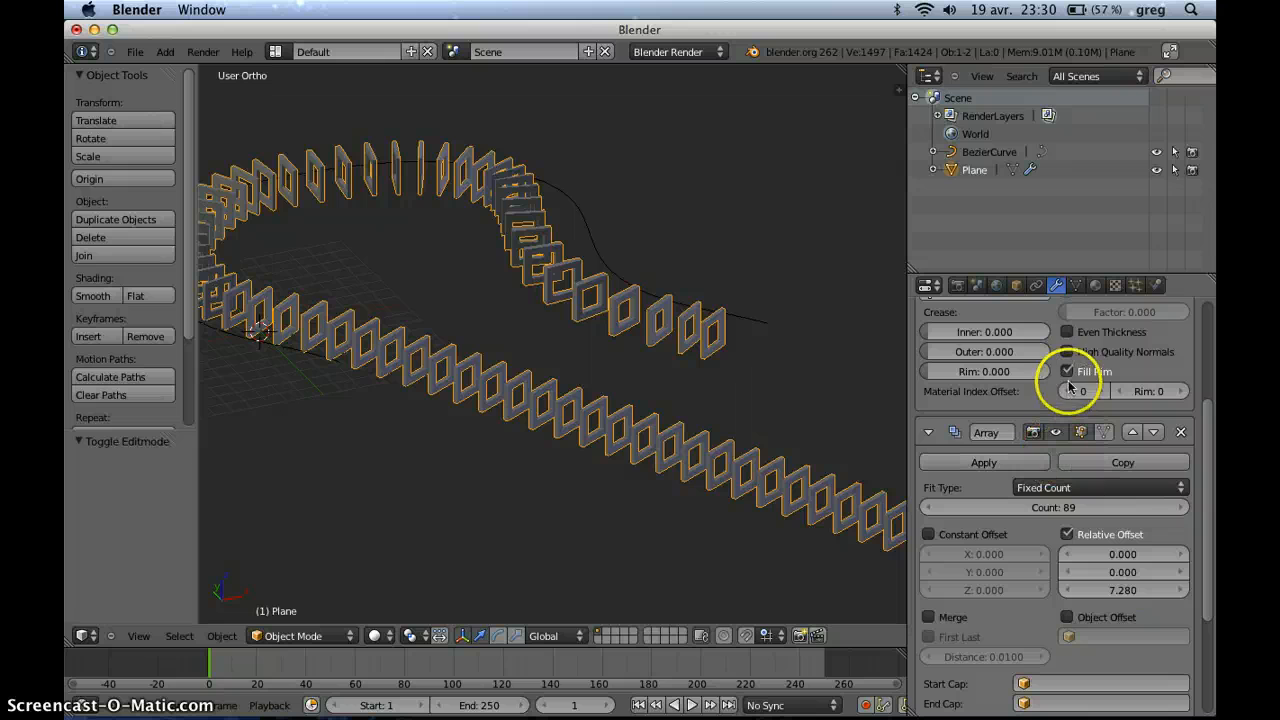
- Reduce the Array modifier's fixed count to 39 and check the widely spaced frames along the curve
{"action": "left_click", "coordinate": [1071, 508]}
{"action": "left_click_drag", "start_coordinate": [1035, 510], "coordinate": [988, 512]}
{"action": "middle_click_drag", "start_coordinate": [700, 357], "coordinate": [776, 430]}
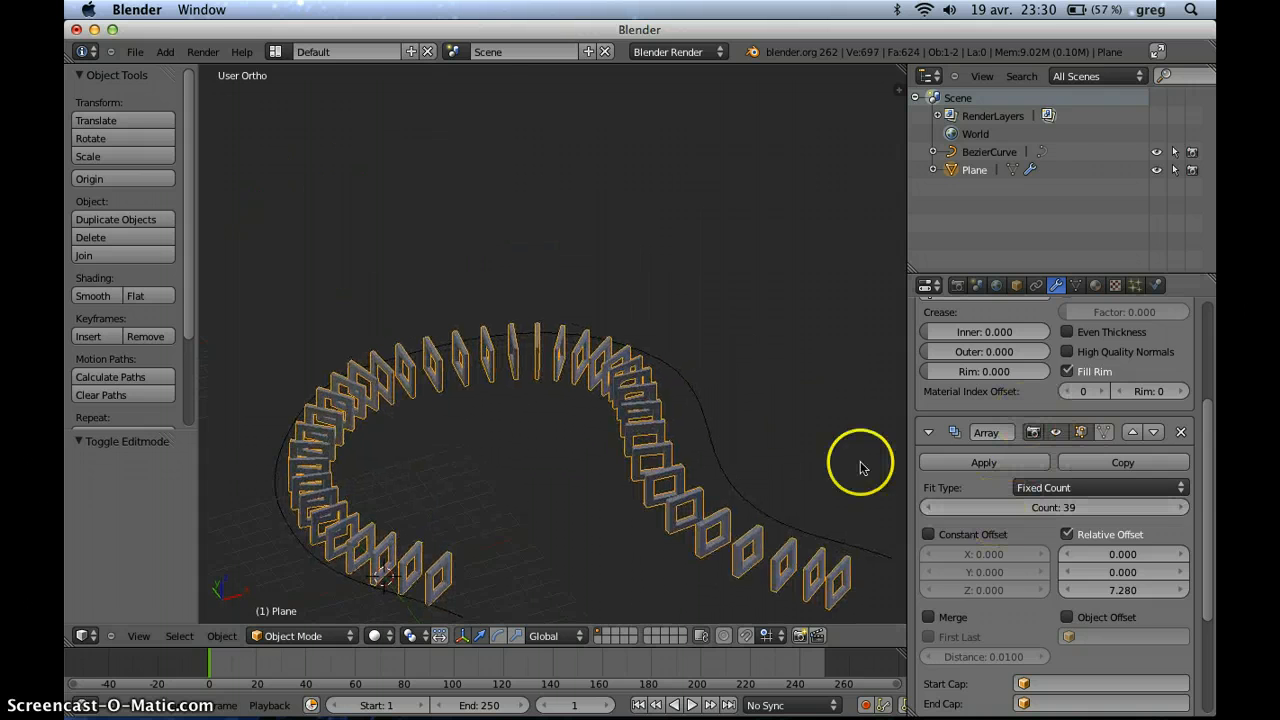
{"action": "middle_click_drag", "start_coordinate": [844, 553], "coordinate": [720, 348], "text": "shift"}
{"action": "scroll", "coordinate": [777, 397], "scroll_direction": "up", "scroll_amount": 3}
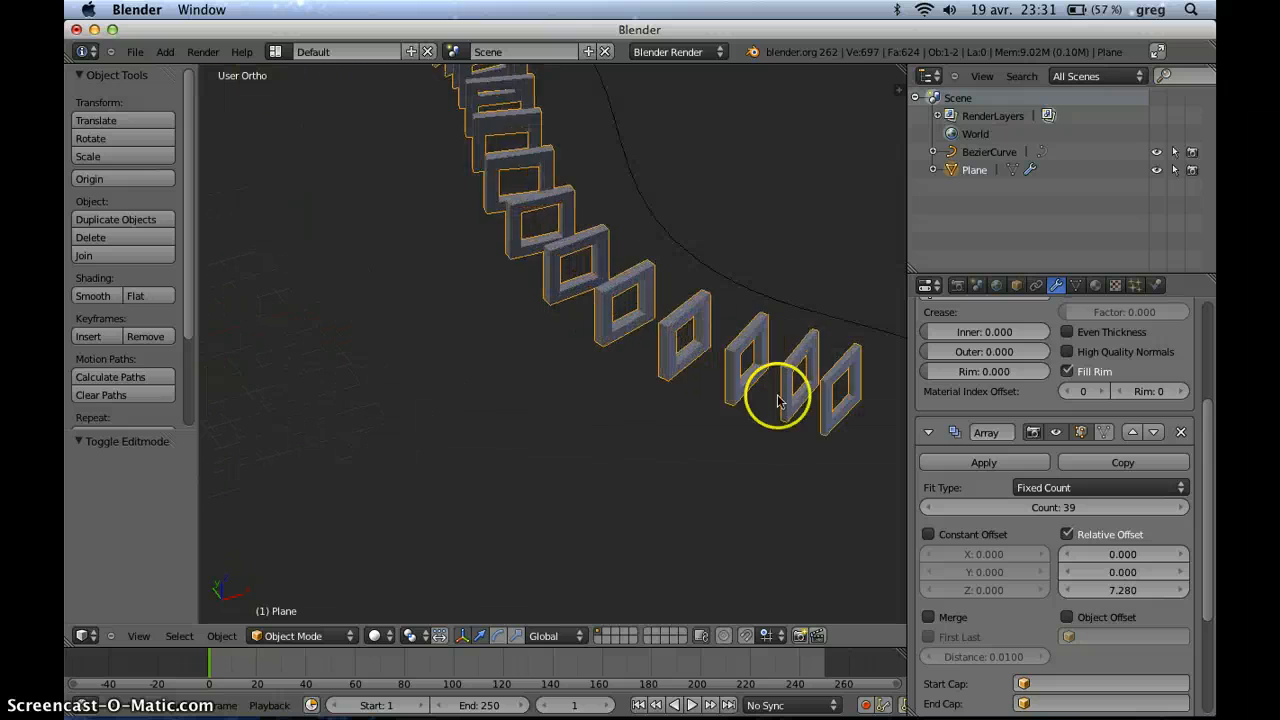
- In Edit Mode, make the base frame taller by raising its top about 1.29 along Z and narrower by moving one side inward along X
{"action": "key", "text": "Tab"}
{"action": "key", "text": "Tab"}
{"action": "scroll", "coordinate": [618, 381], "scroll_direction": "down", "scroll_amount": 4}
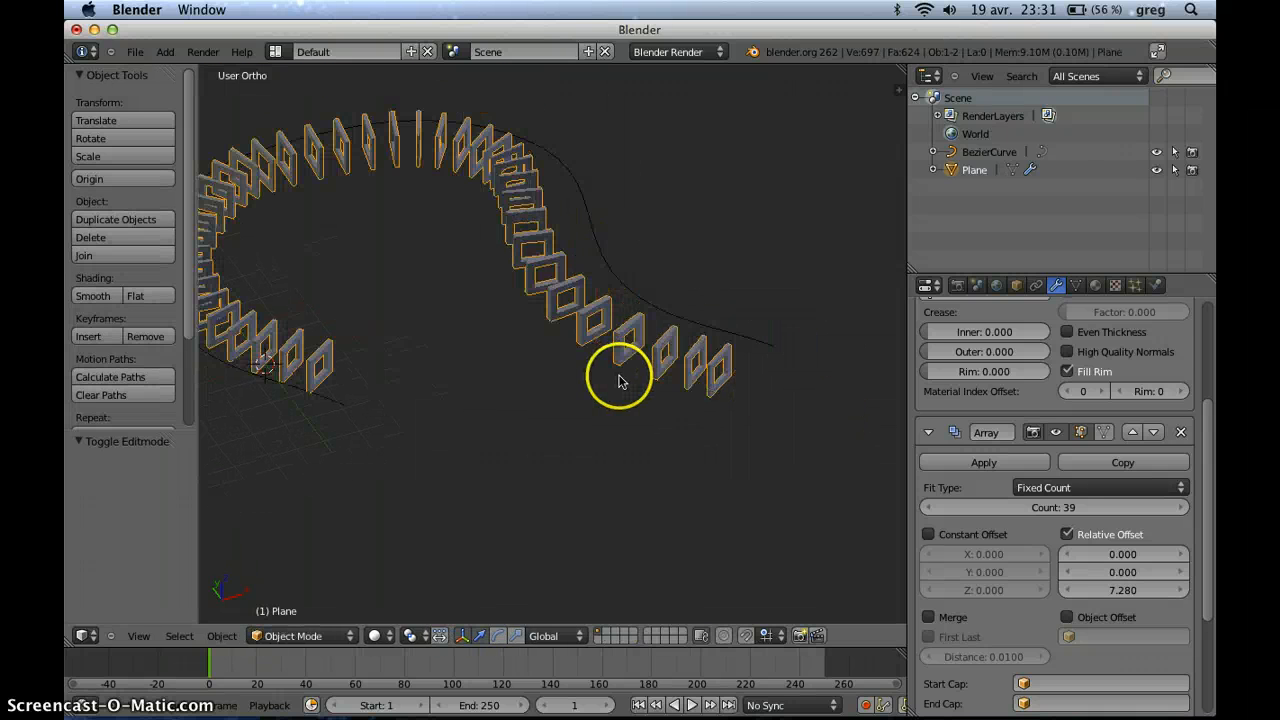
{"action": "key", "text": "Tab"}
{"action": "mouse_move", "coordinate": [527, 386]}
{"action": "middle_mouse_down"}
{"action": "mouse_move", "coordinate": [737, 414]}
{"action": "mouse_move", "coordinate": [863, 549]}
{"action": "mouse_move", "coordinate": [920, 681]}
{"action": "mouse_move", "coordinate": [1040, 712]}
{"action": "middle_mouse_up"}
{"action": "middle_click_drag", "start_coordinate": [471, 231], "coordinate": [757, 606], "text": "shift"}
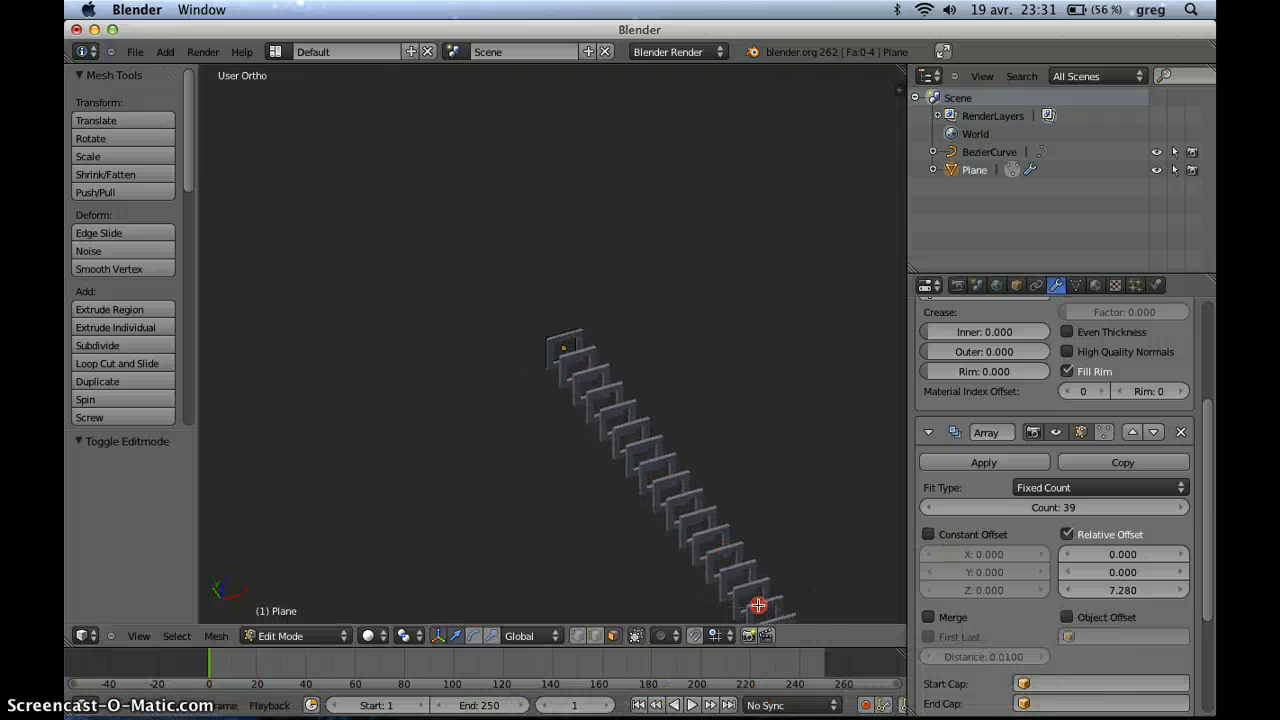
{"action": "scroll", "coordinate": [590, 358], "scroll_direction": "up", "scroll_amount": 6}
{"action": "key", "text": "Tab"}
{"action": "key", "text": "Tab"}
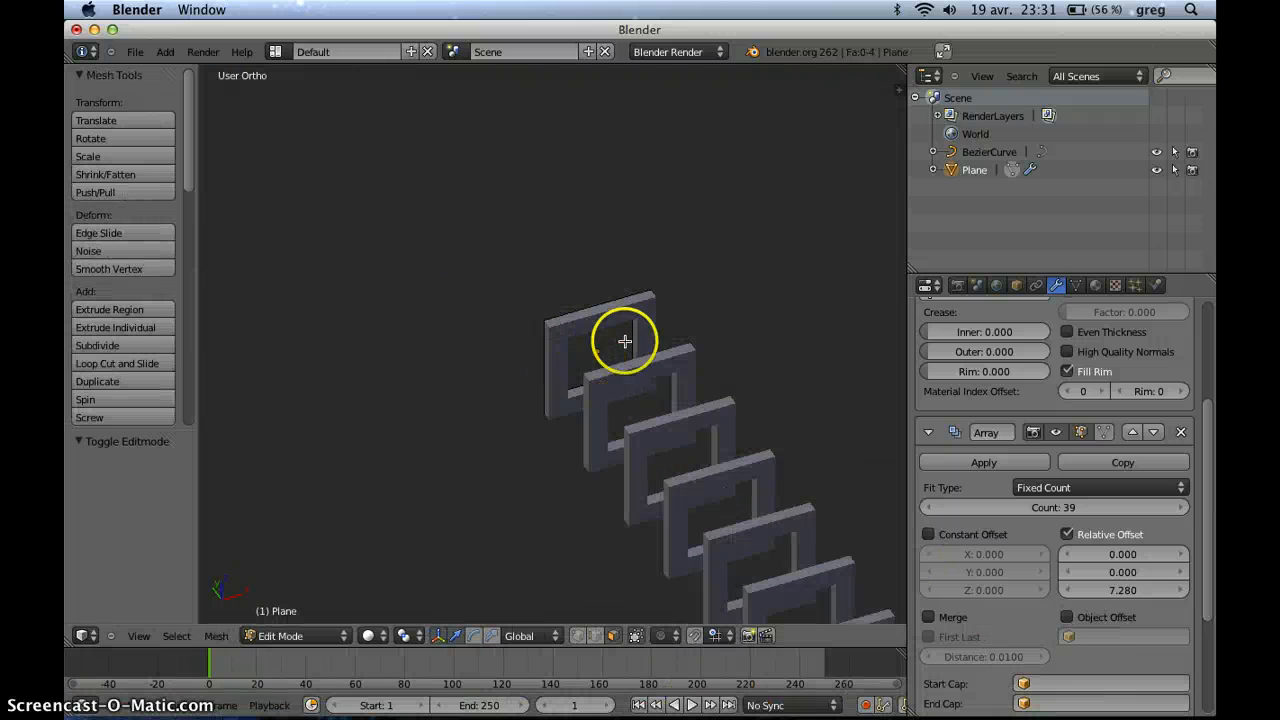
{"action": "left_click_drag", "start_coordinate": [601, 272], "coordinate": [612, 214]}
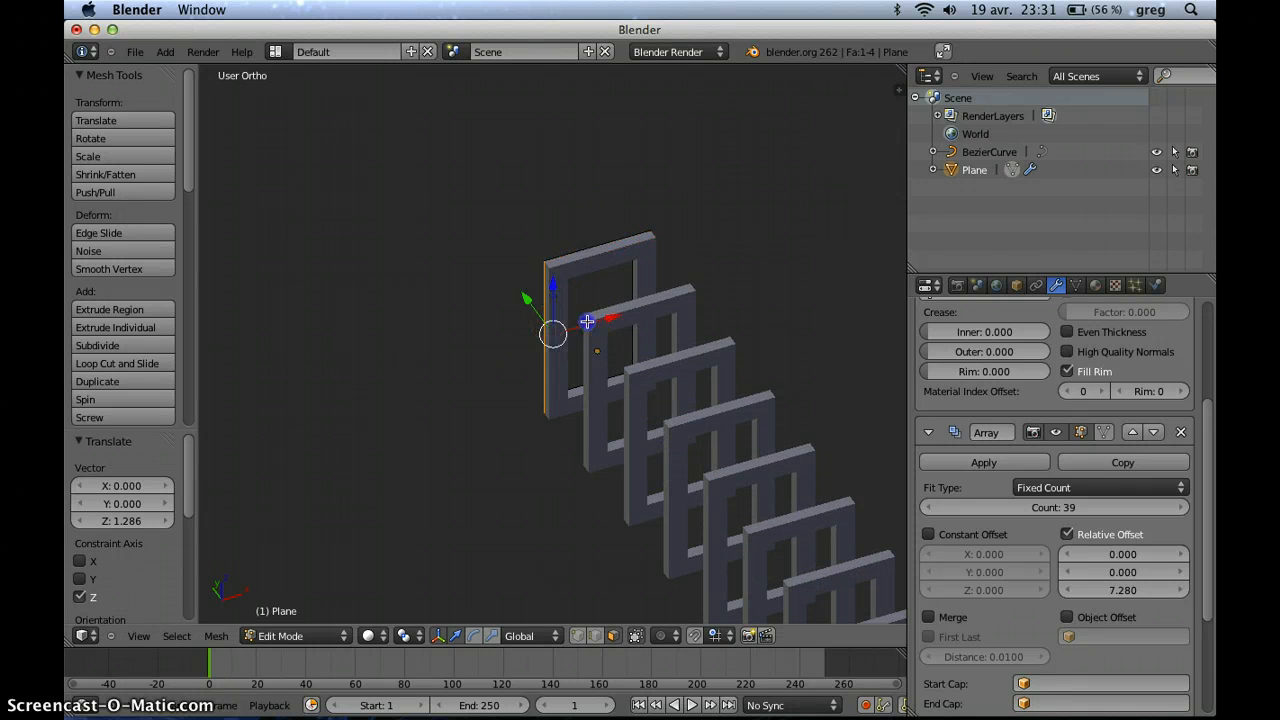
{"action": "left_click_drag", "start_coordinate": [587, 321], "coordinate": [633, 310]}
{"action": "key", "text": "Tab"}
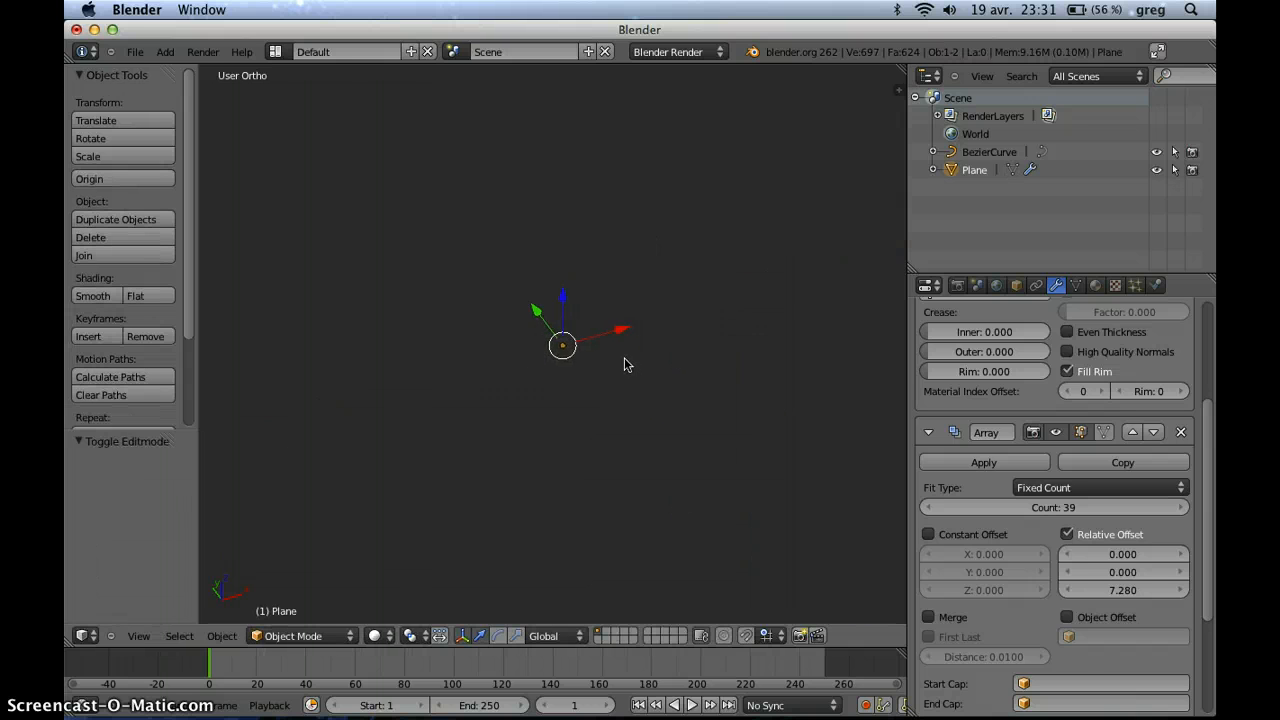
- Bring the whole row of bent frames back into view and widen the 3D viewport
{"action": "middle_click_drag", "start_coordinate": [624, 364], "coordinate": [389, 266]}
{"action": "scroll", "coordinate": [550, 348], "scroll_direction": "up", "scroll_amount": 2}
{"action": "middle_click_drag", "start_coordinate": [586, 366], "coordinate": [743, 354], "text": "shift"}
{"action": "mouse_move", "coordinate": [581, 310]}
{"action": "middle_mouse_down", "text": "shift"}
{"action": "mouse_move", "coordinate": [611, 354]}
{"action": "mouse_move", "coordinate": [603, 323]}
{"action": "mouse_move", "coordinate": [592, 326]}
{"action": "mouse_move", "coordinate": [623, 329]}
{"action": "mouse_move", "coordinate": [584, 310]}
{"action": "middle_mouse_up", "text": "shift"}
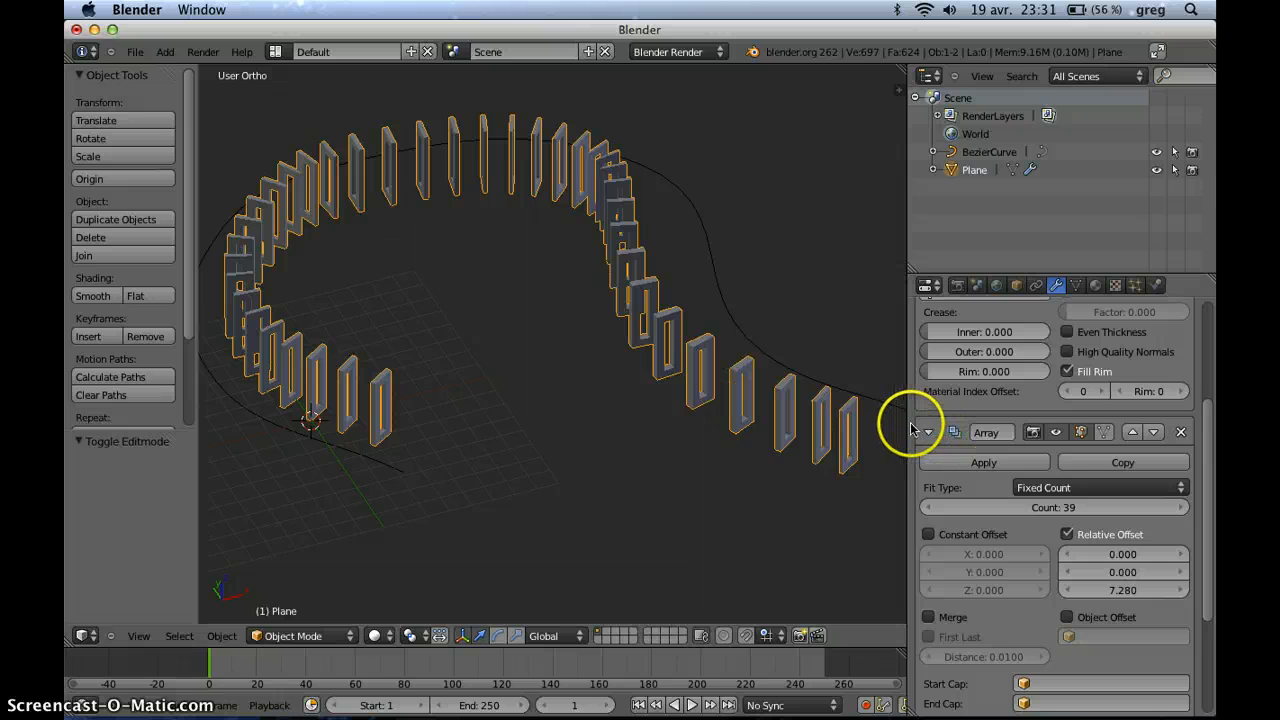
{"action": "left_click_drag", "start_coordinate": [905, 424], "coordinate": [994, 426]}
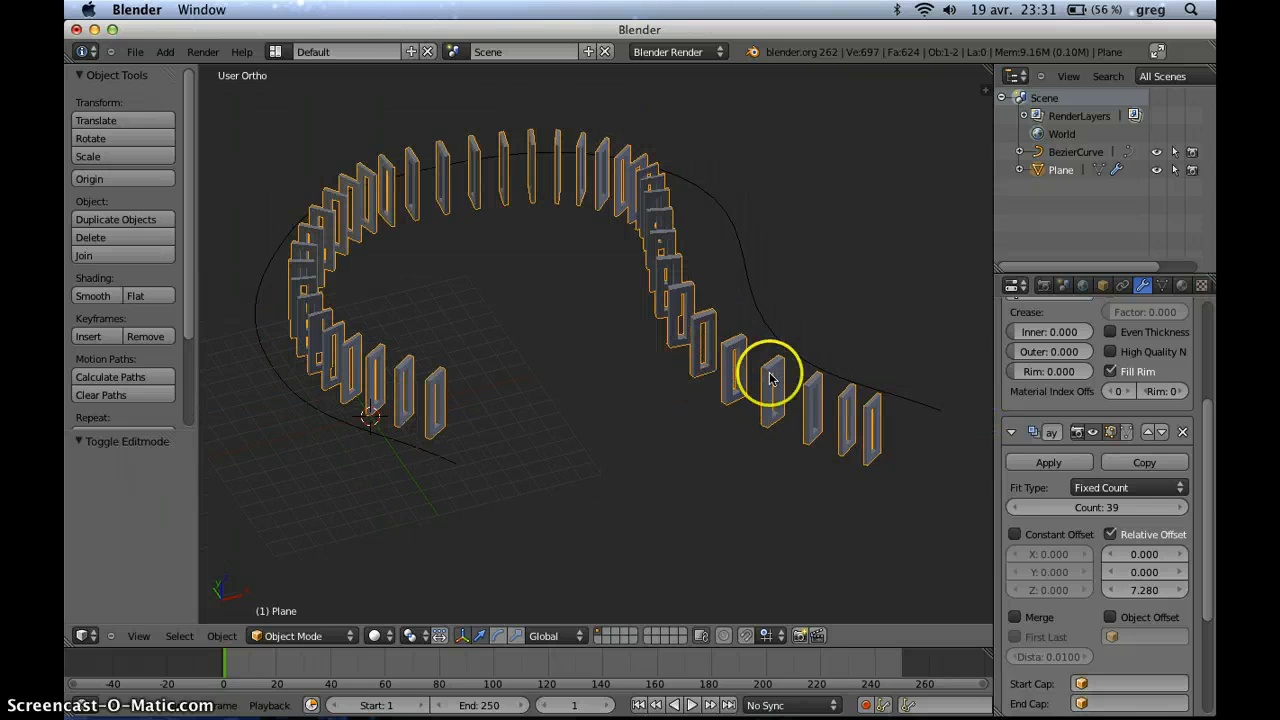
{"action": "middle_click_drag", "start_coordinate": [734, 371], "coordinate": [734, 376]}
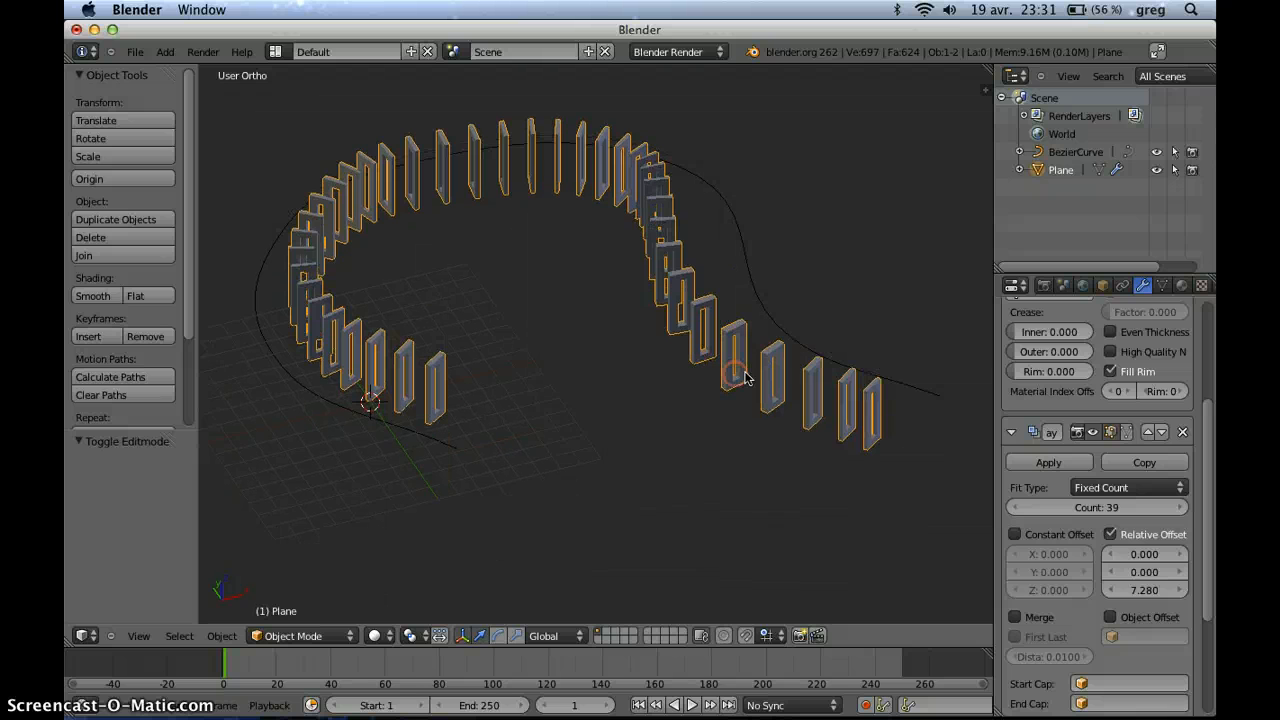